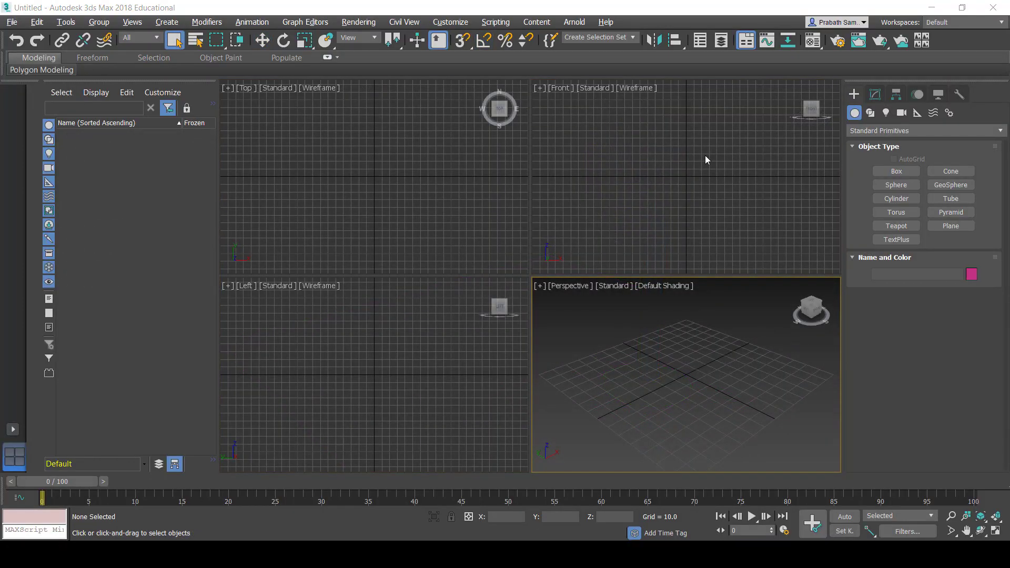
Step: Draw a closed, curved petal-shaped spline with the Line tool in the maximized Front view, starting and ending near the origin
click(870, 113)
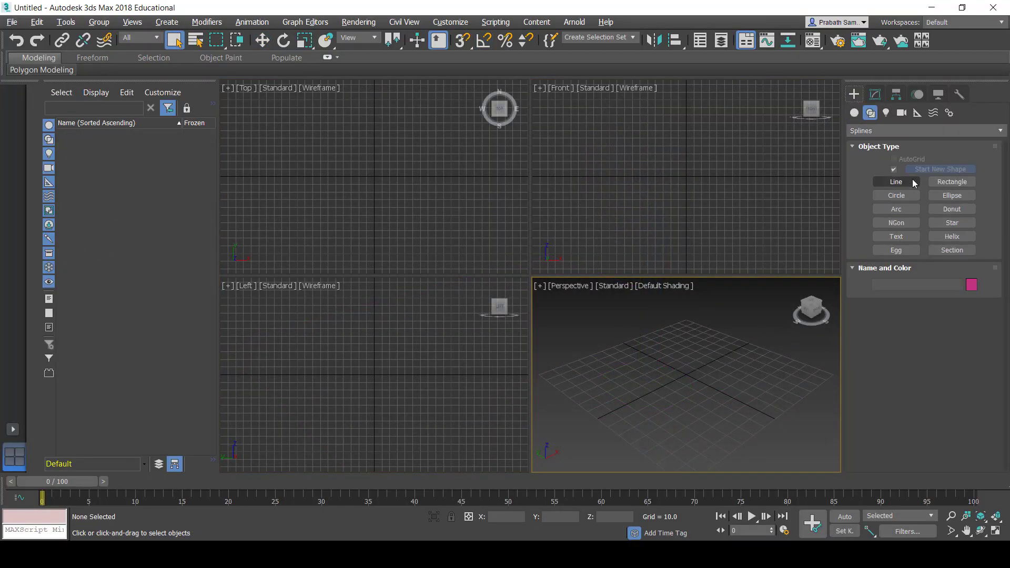
click(901, 182)
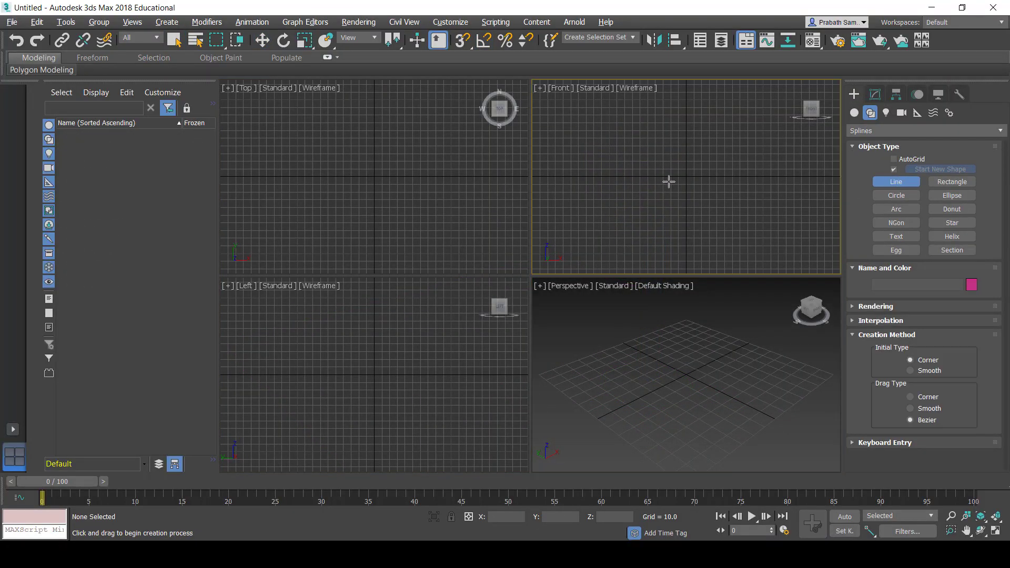
key(alt+w)
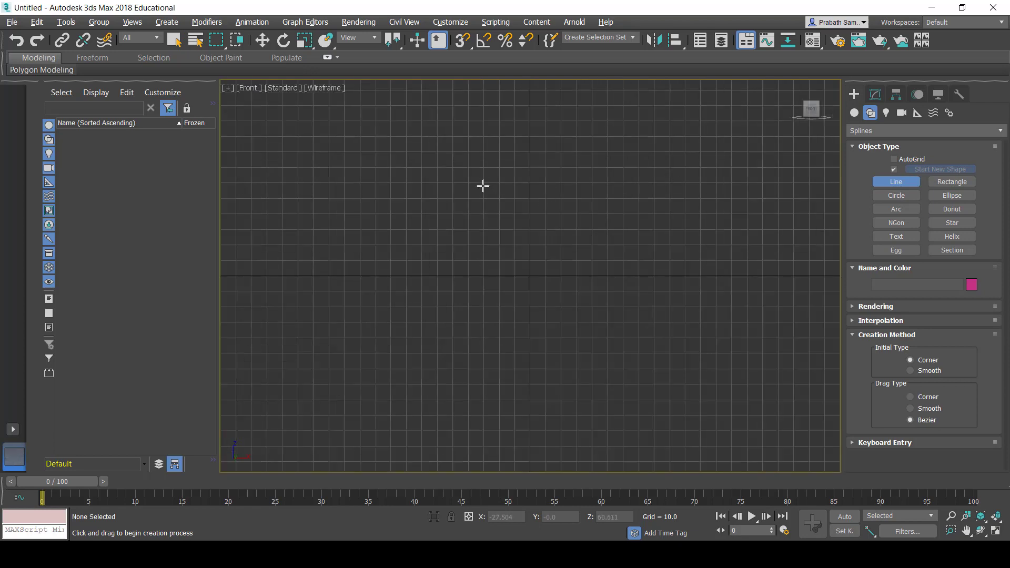
click(527, 277)
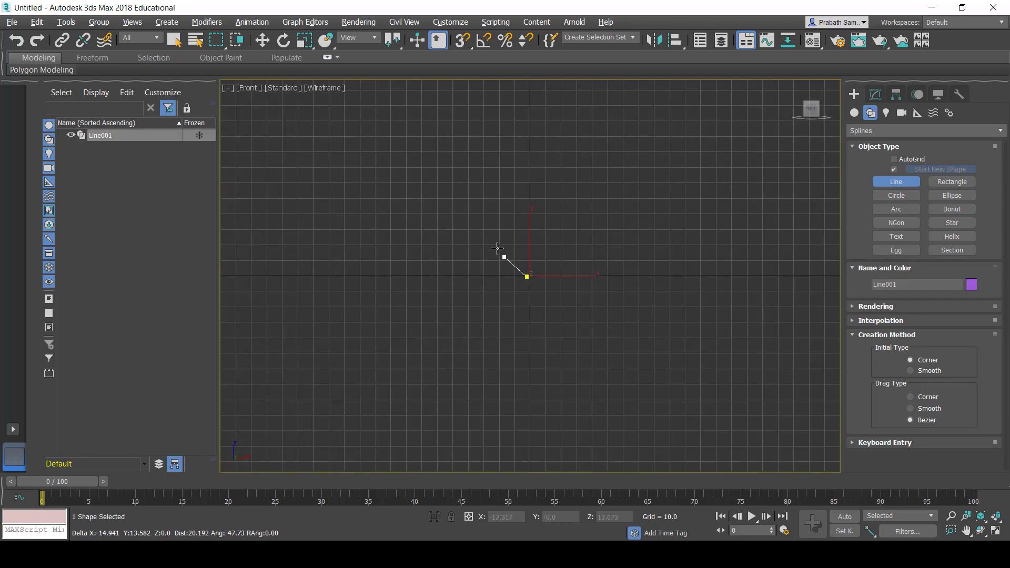
drag(452, 181, 500, 138)
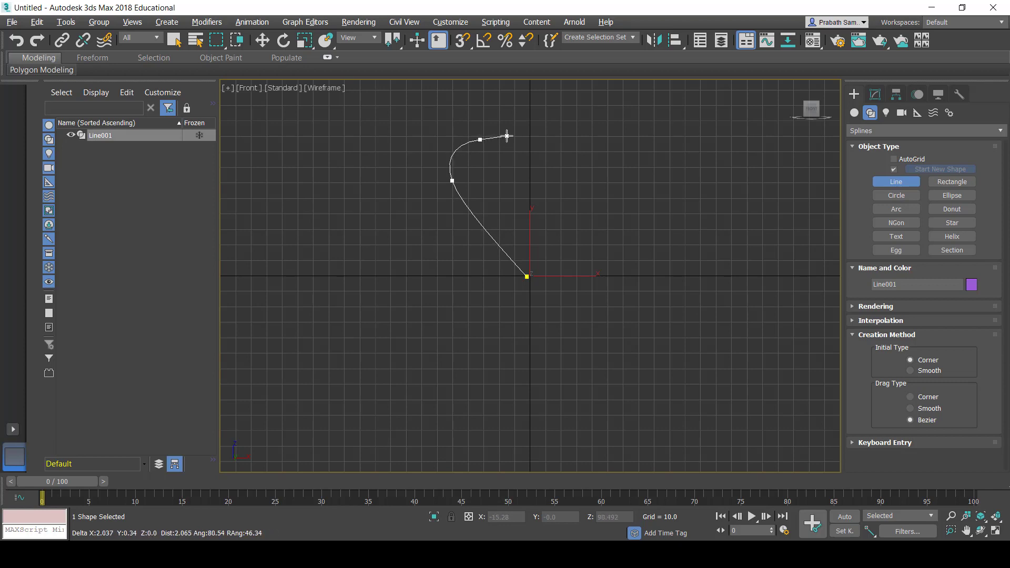
drag(573, 137, 564, 210)
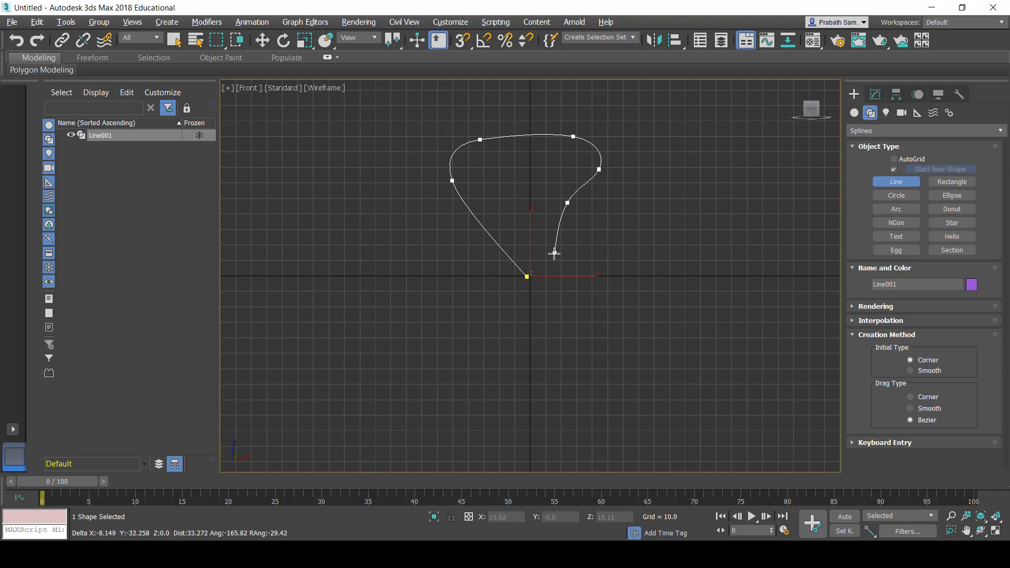
drag(551, 258, 530, 277)
click(527, 277)
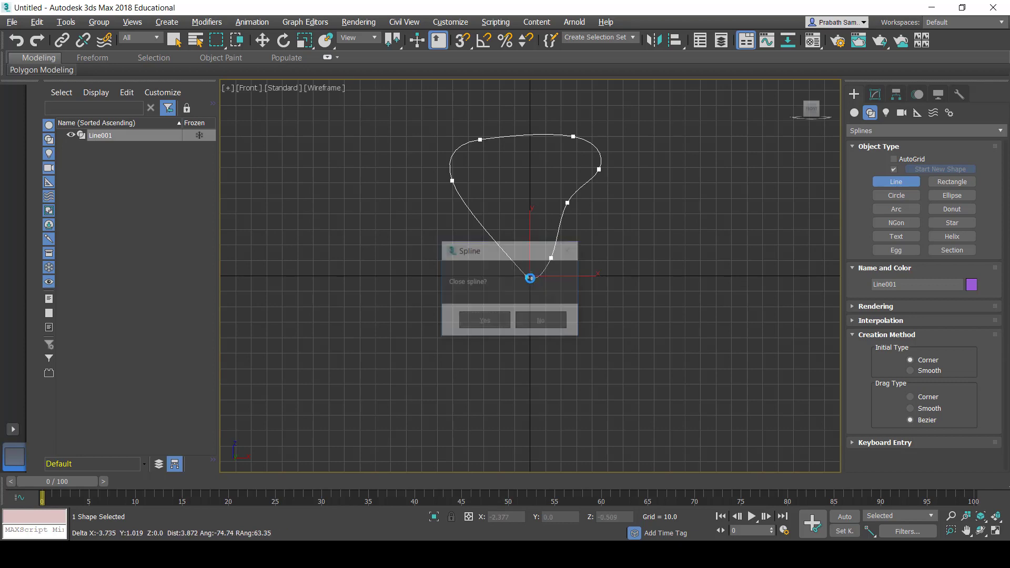
click(481, 322)
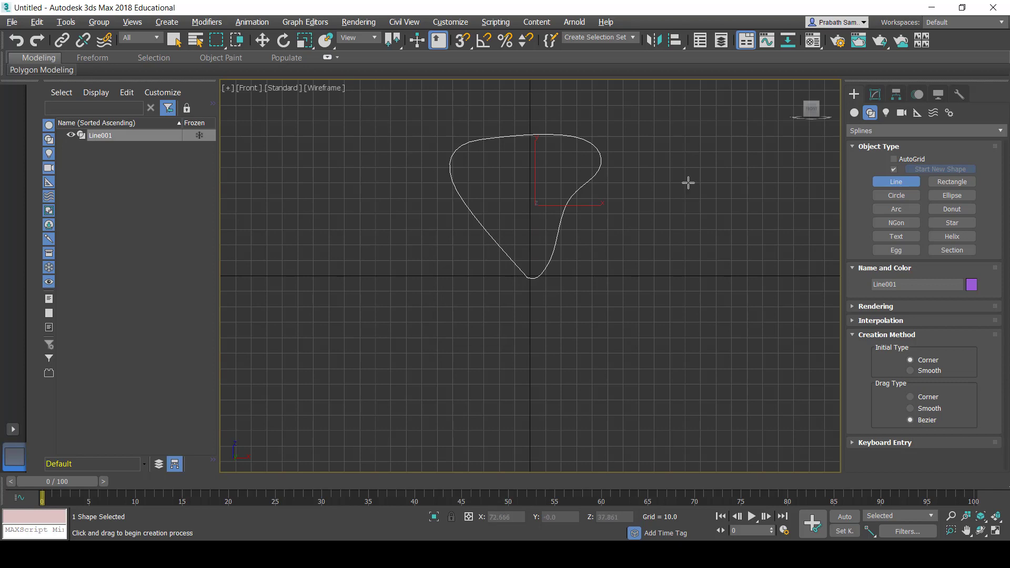
Step: Round the spline's bottom tip at vertex level by moving its first vertex up and outward and raising the neighbouring lowest vertex
click(876, 95)
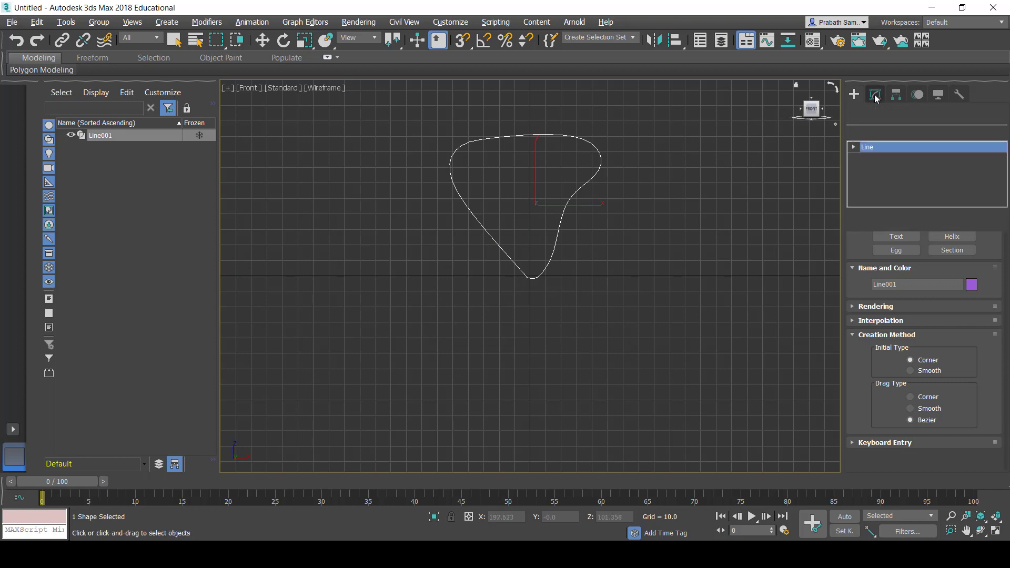
click(884, 146)
scroll(530, 280, up, 2)
scroll(529, 283, up, 2)
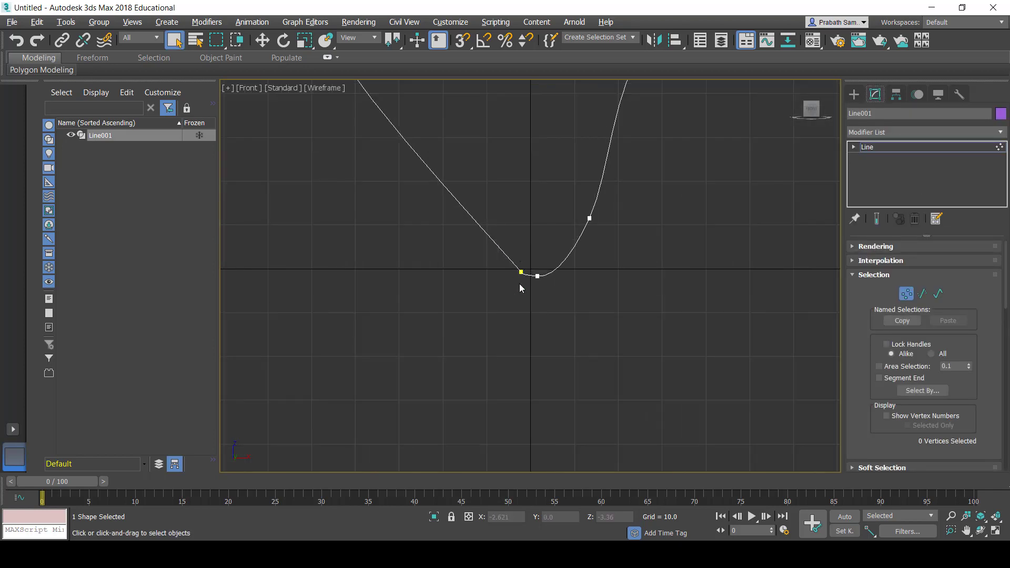
click(520, 272)
key(w)
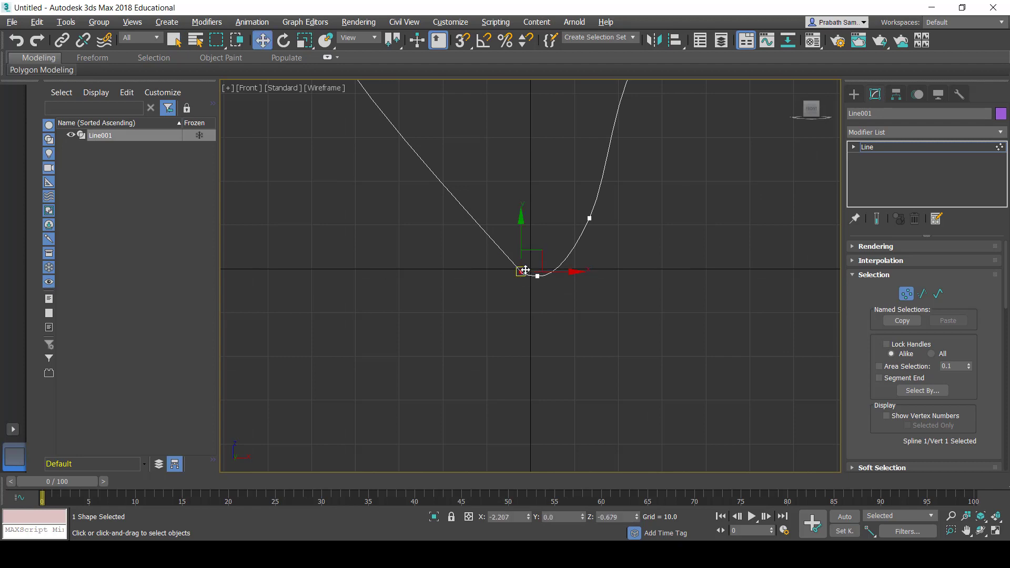
drag(538, 254, 513, 231)
click(537, 276)
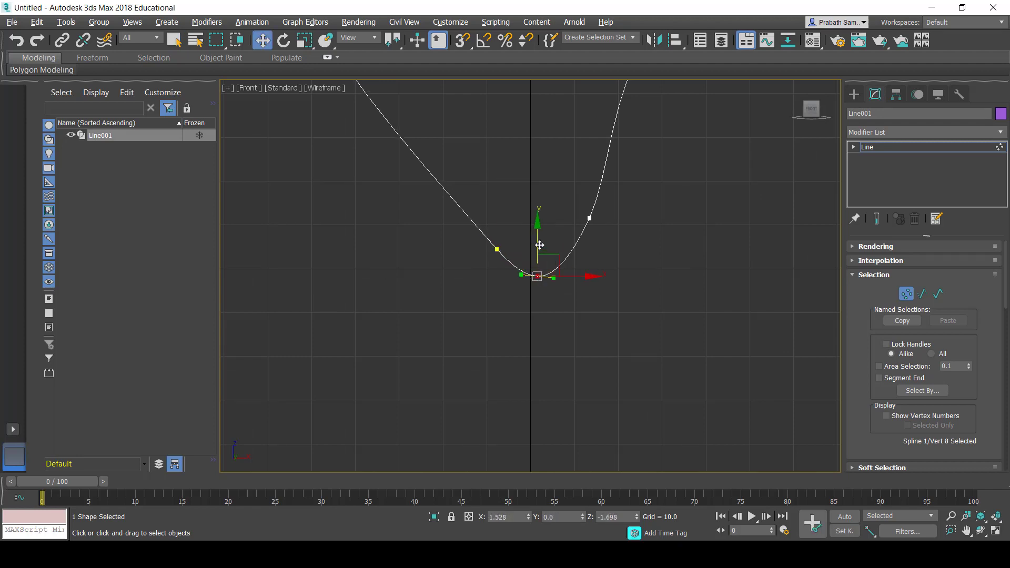
mouse_move(537, 275)
mouse_down()
mouse_move(535, 261)
mouse_move(520, 267)
mouse_up()
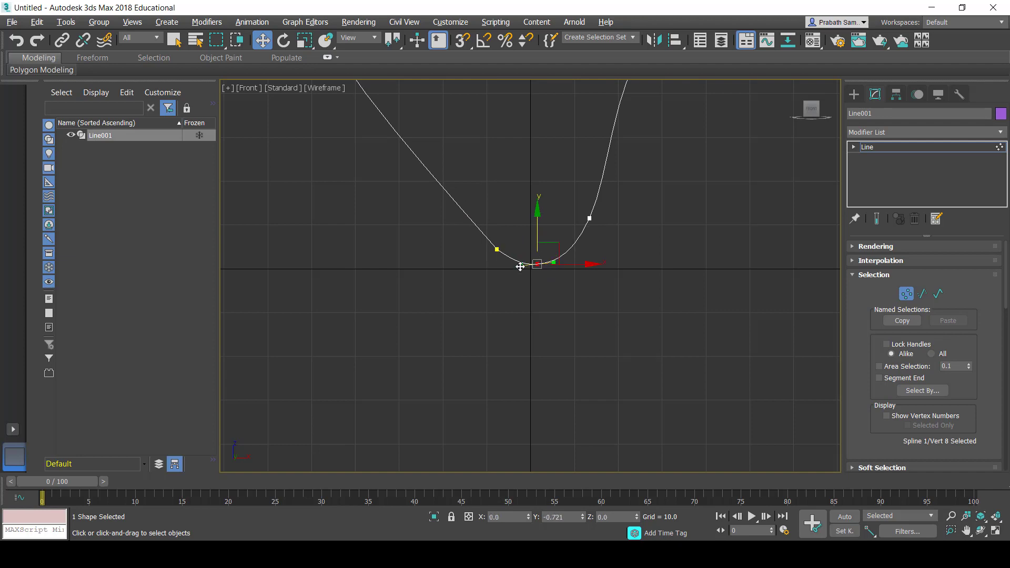
scroll(520, 267, down, 5)
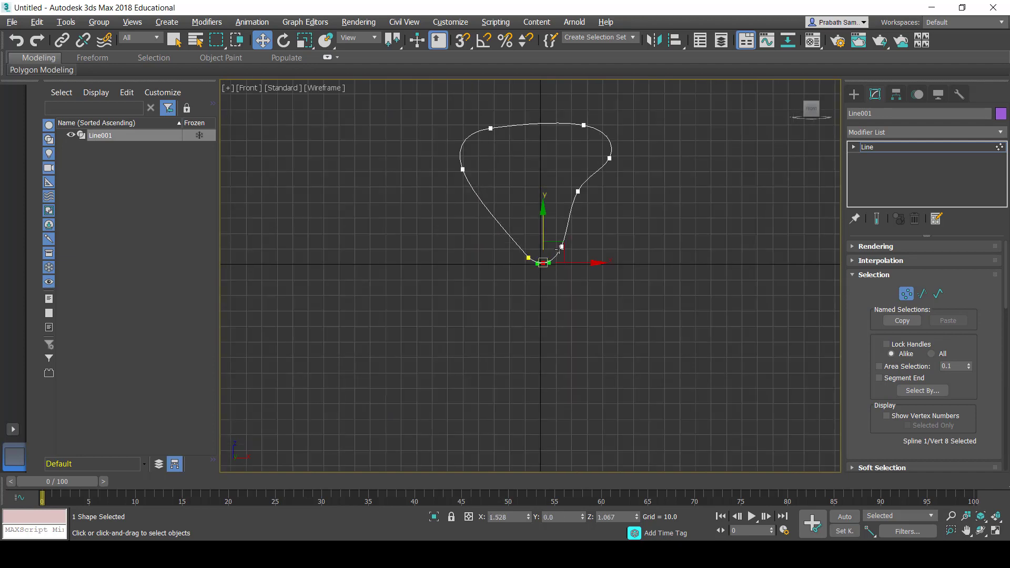
Step: Select the three vertices along the shape's right edge and move them to about Y -12.6 in the Top view
key(alt+w)
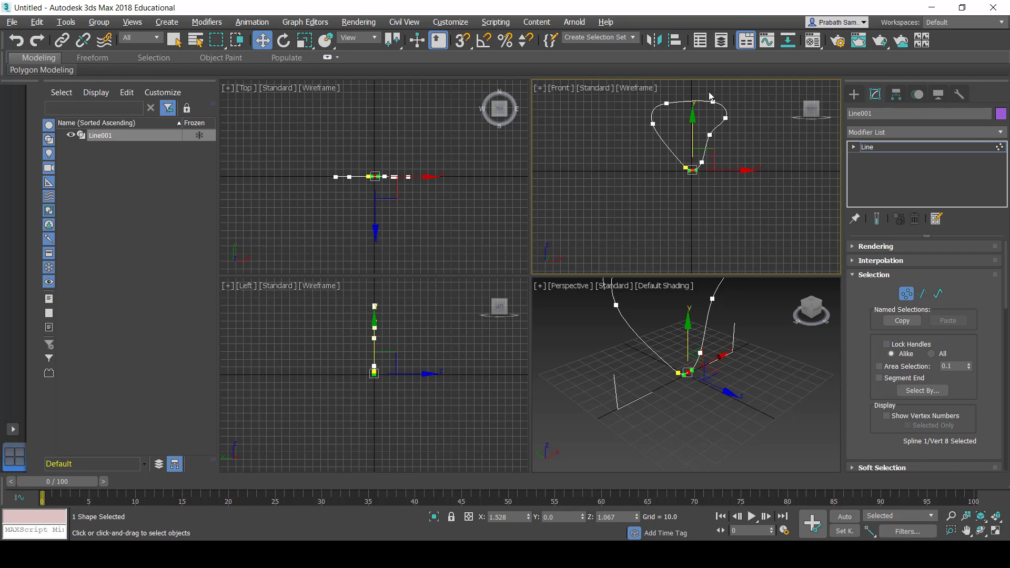
drag(724, 129, 733, 149)
scroll(425, 170, down, 2)
click(414, 174)
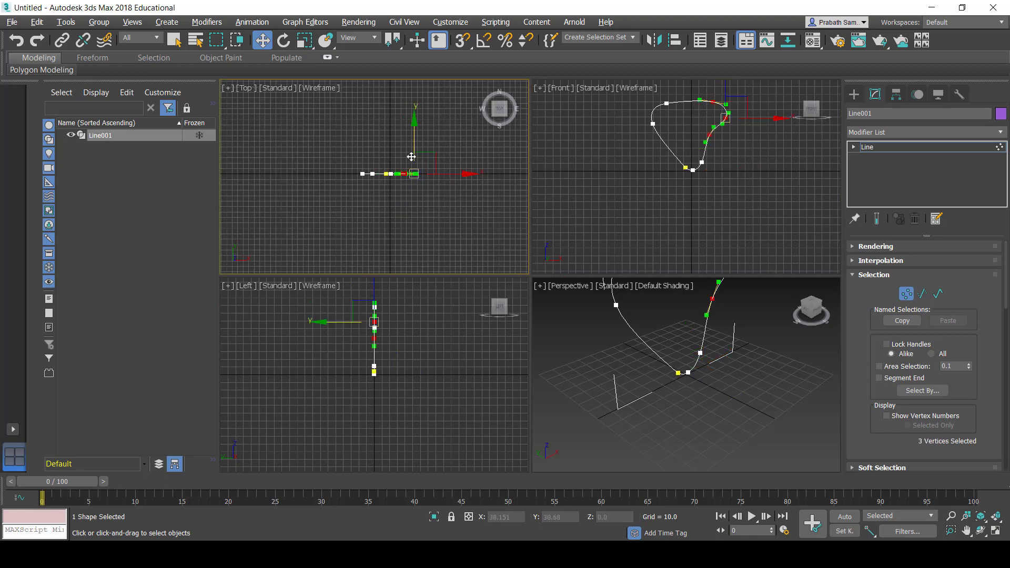
drag(414, 143, 410, 156)
scroll(381, 186, up, 3)
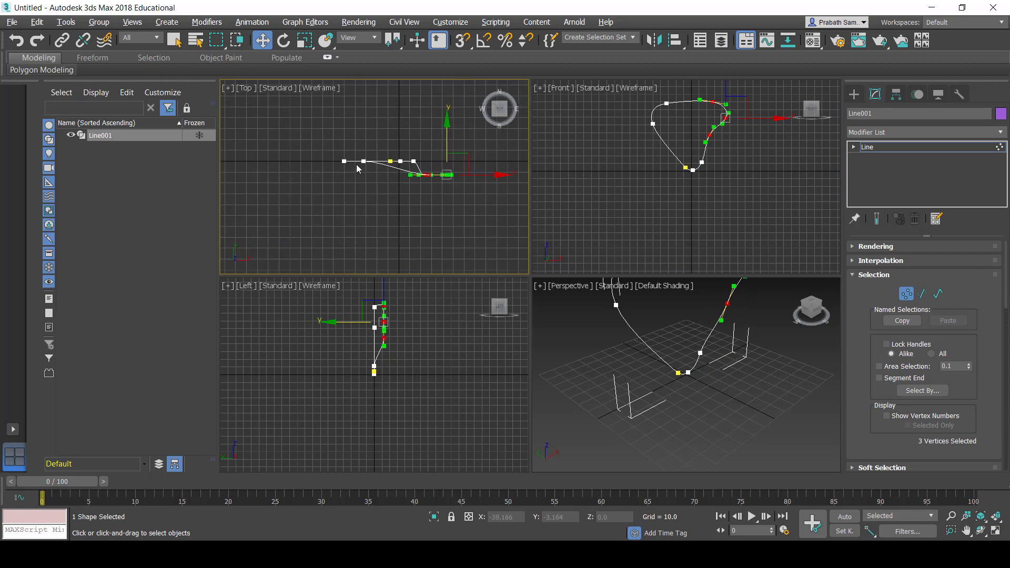
Step: Move the upper-left vertex to about Y -5.8 in the Top view and tilt its Bezier handle to smooth the curve
click(363, 162)
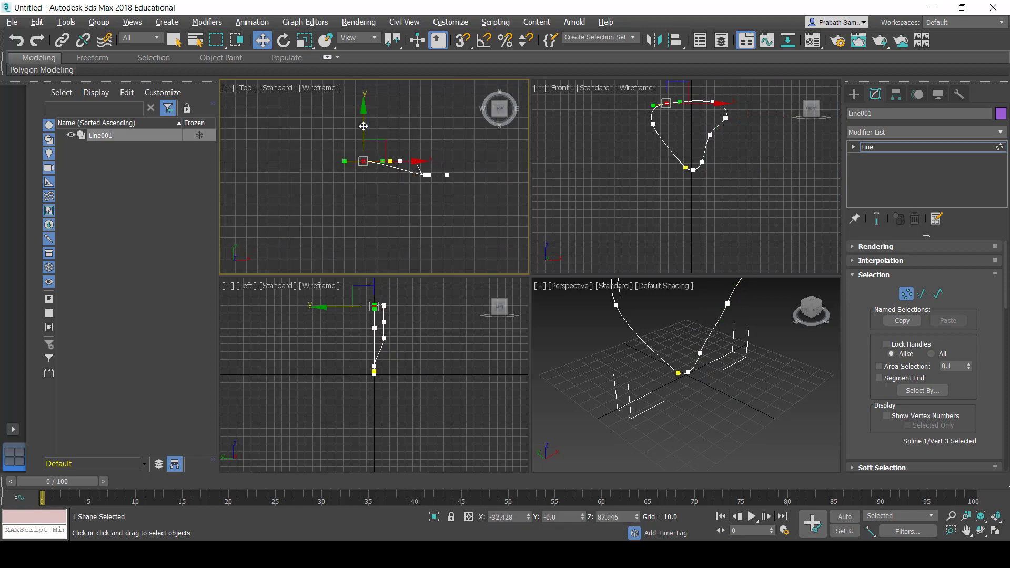
drag(363, 135, 364, 140)
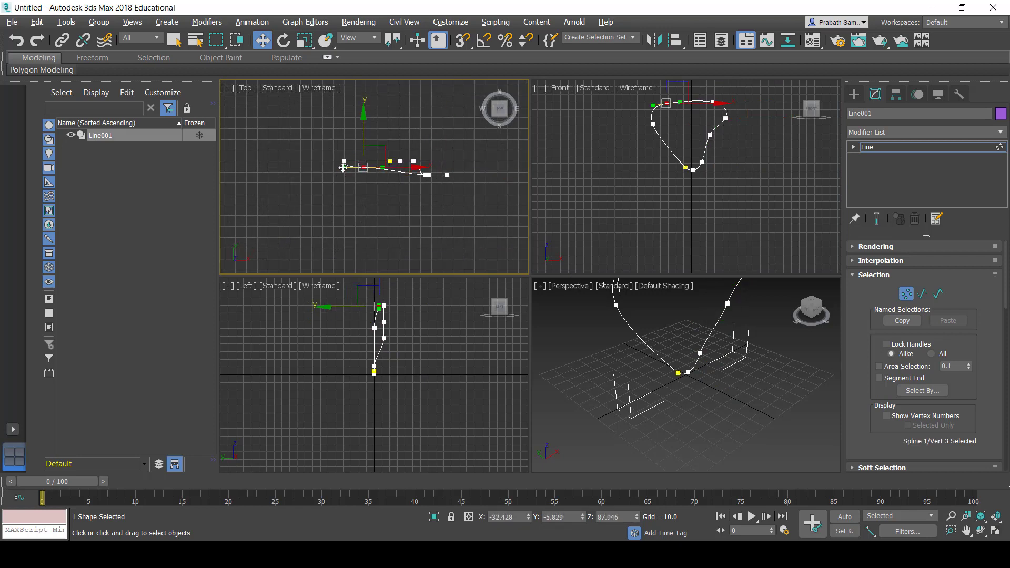
scroll(383, 154, up, 3)
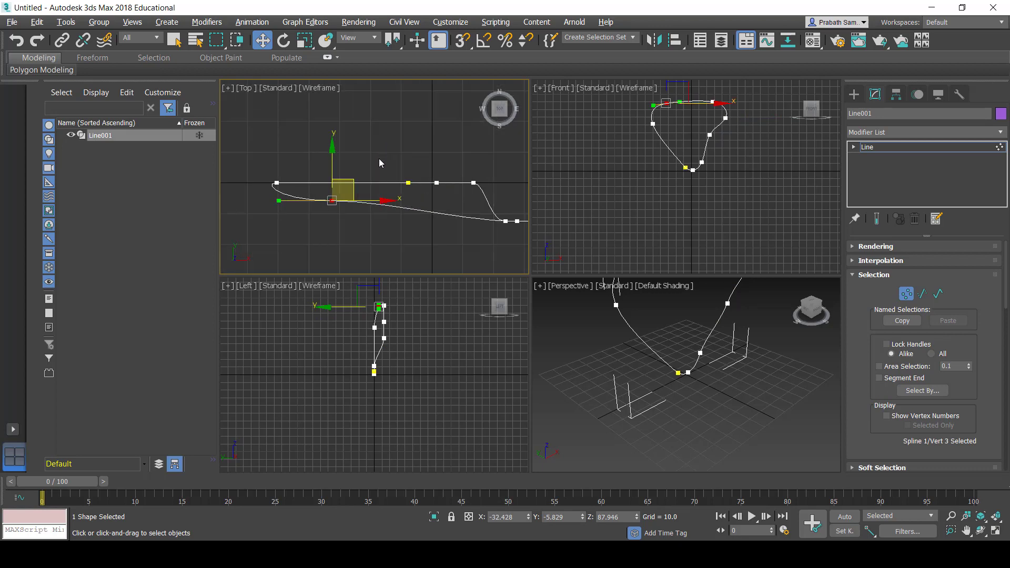
mouse_move(279, 201)
mouse_down()
mouse_move(276, 187)
mouse_move(284, 192)
mouse_up()
middle_drag(469, 203, 406, 198)
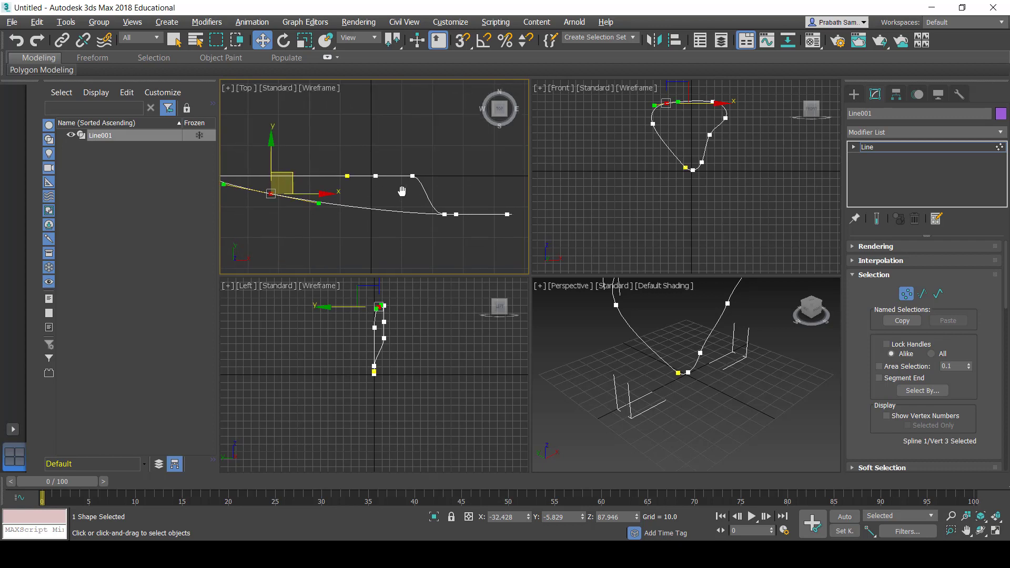
Step: Tilt the upper-right vertex's Bezier handle slightly in the Top view to bend the top edge
click(445, 214)
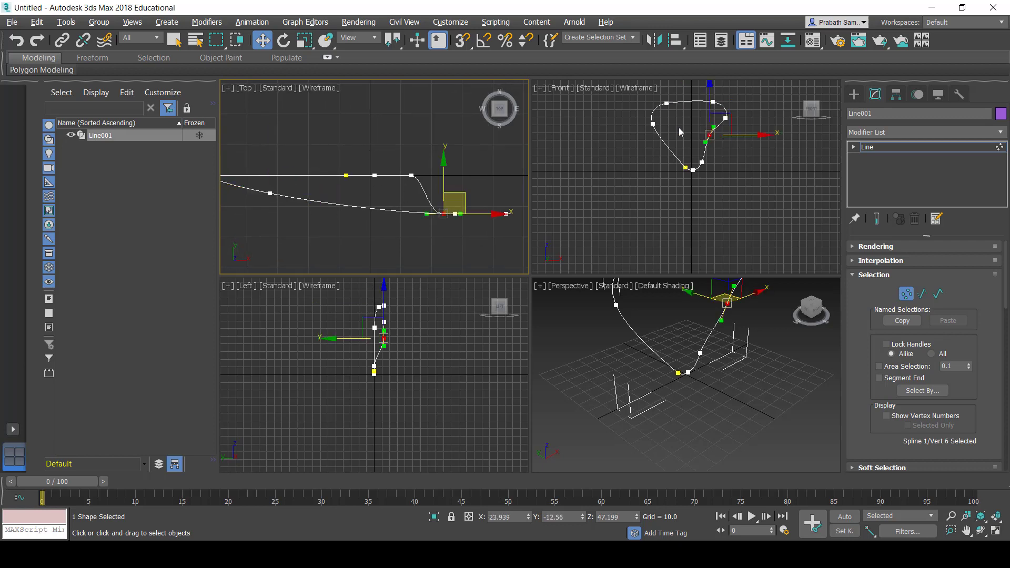
click(456, 214)
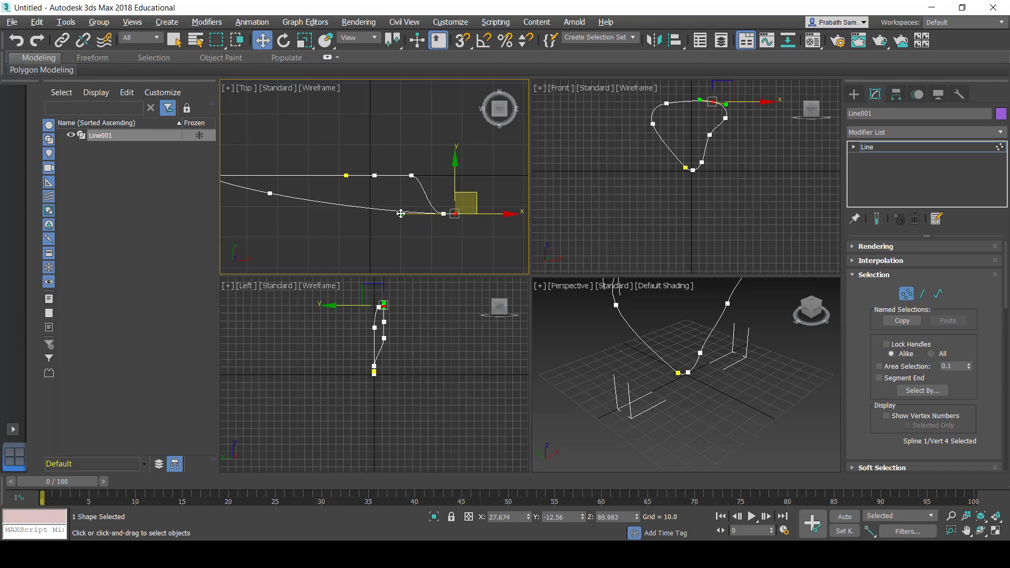
drag(401, 214, 402, 220)
Step: Move the lower-right vertex to about Y -7.7, slope its handle, and tilt the outermost right vertex's Bezier handle
click(444, 213)
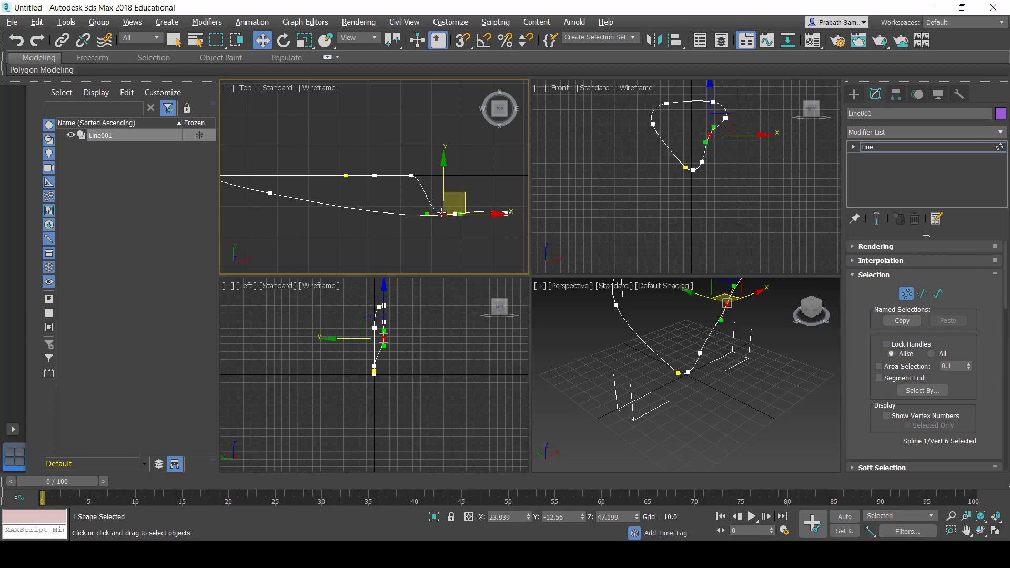
mouse_move(446, 188)
mouse_down()
mouse_move(445, 172)
mouse_move(426, 191)
mouse_up()
click(505, 213)
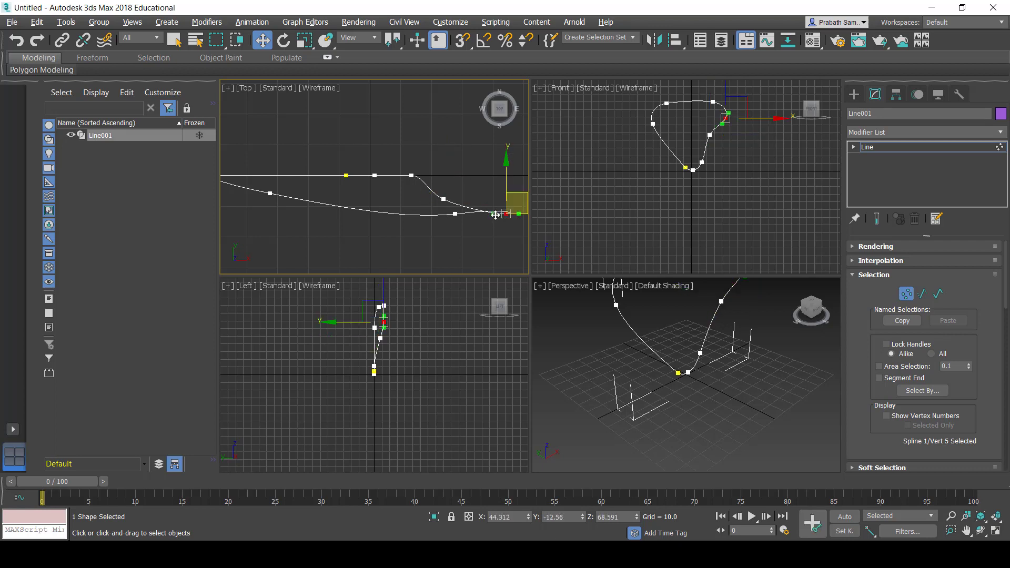
drag(493, 214, 493, 207)
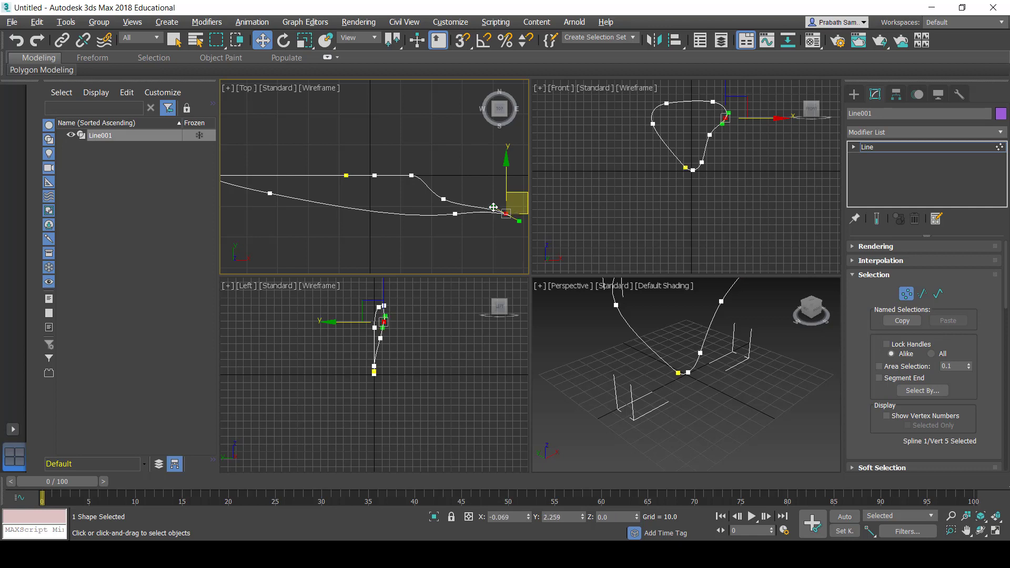
Step: Pull the upper-right vertex further toward negative Y and reposition the lower-right vertex at about X 26.5, Y -5.8
click(455, 215)
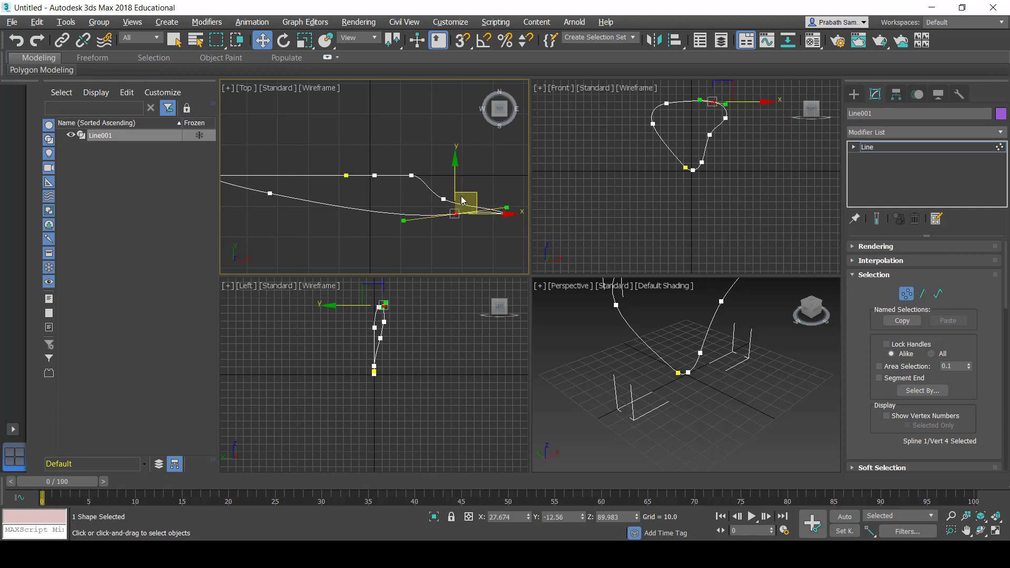
drag(455, 192, 455, 205)
click(442, 199)
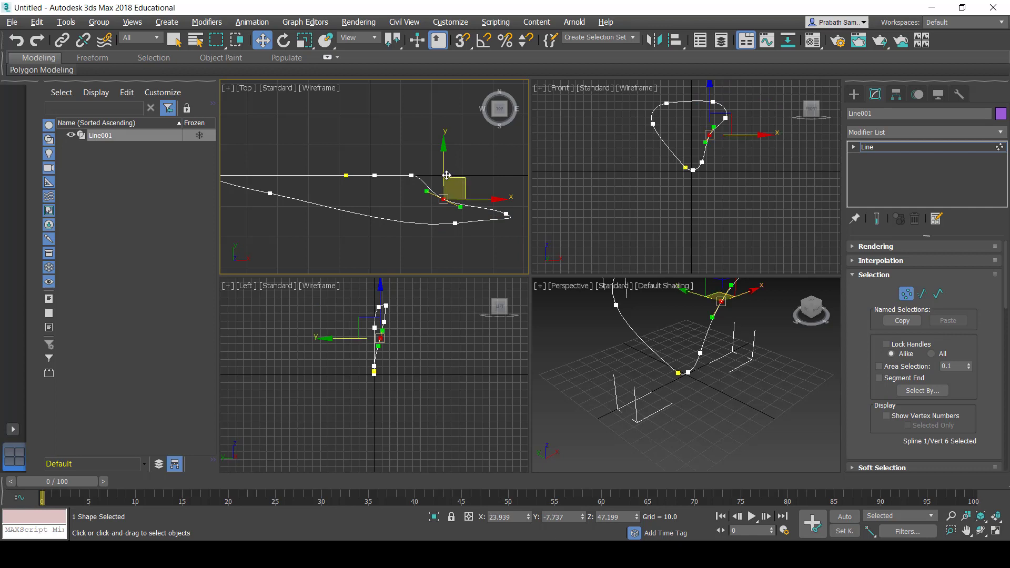
drag(460, 177, 468, 172)
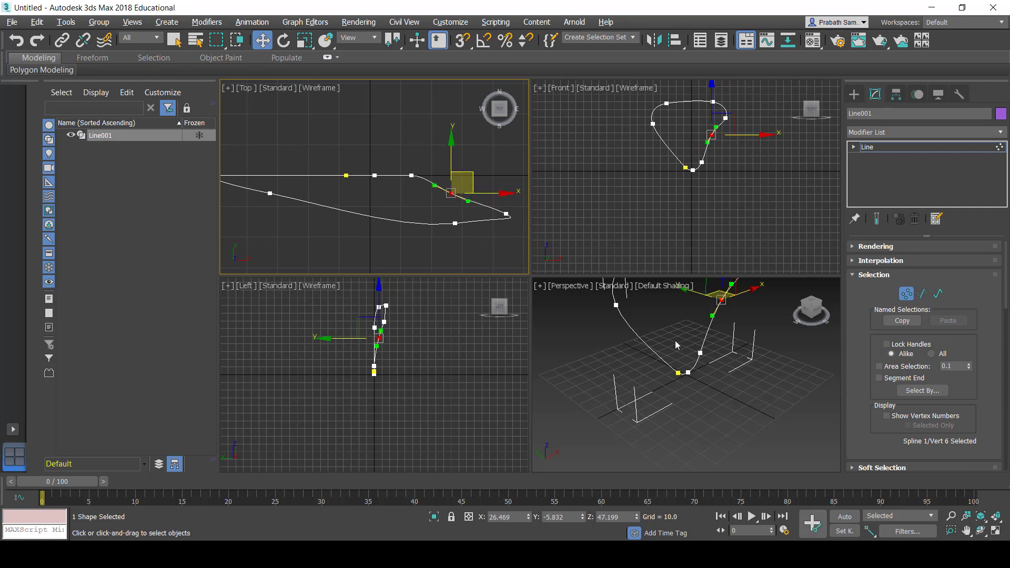
Step: Leave vertex editing and apply an Extrude modifier with an amount of 1.0 to the whole line
scroll(700, 332, down, 3)
middle_drag(698, 339, 697, 360)
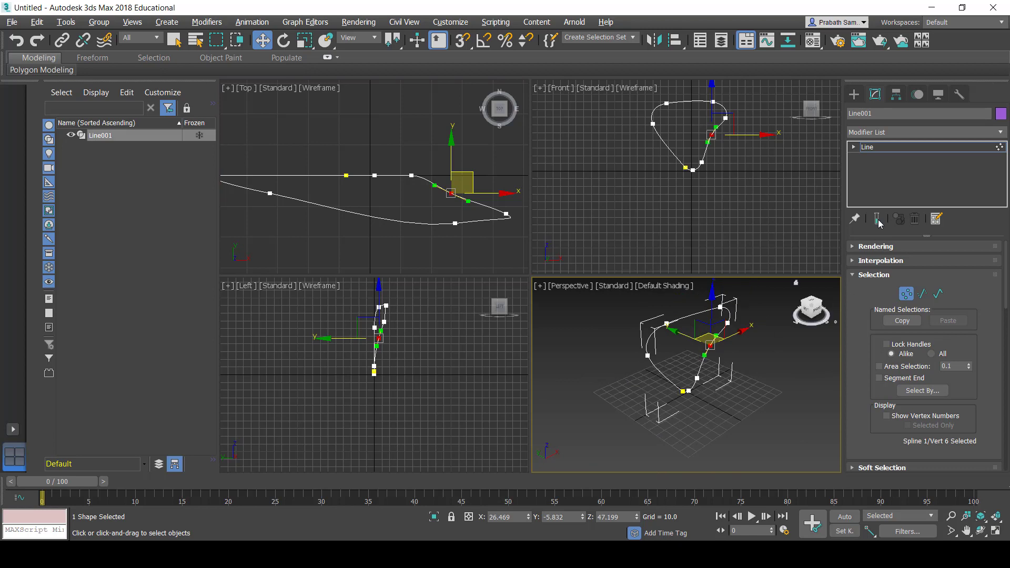
click(886, 147)
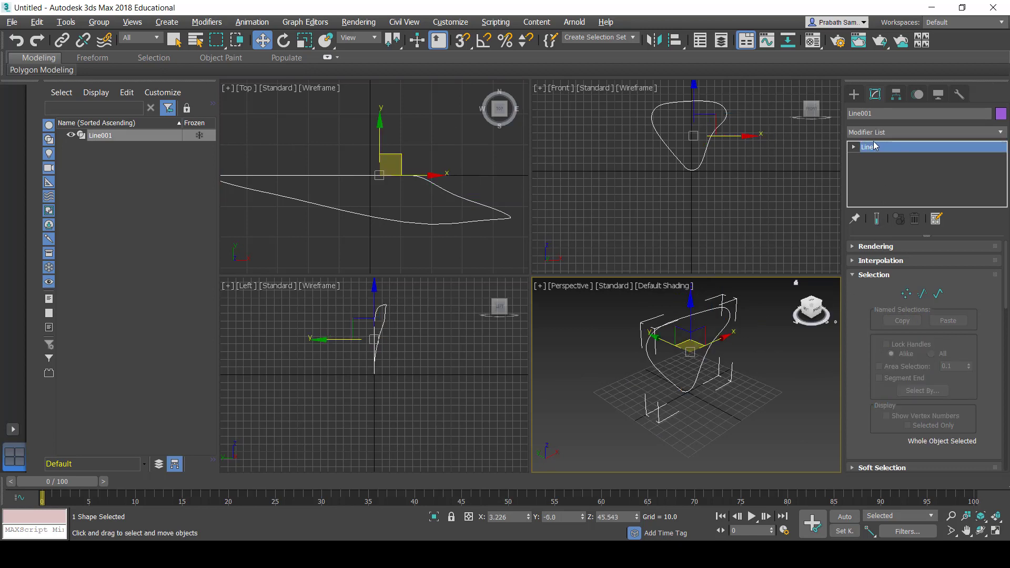
click(877, 131)
key(e)
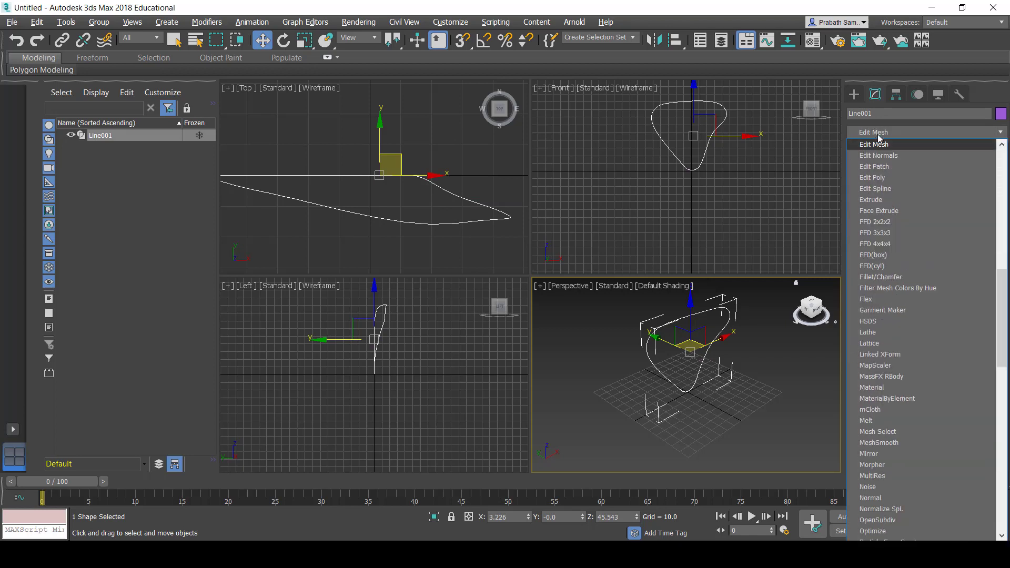
click(872, 200)
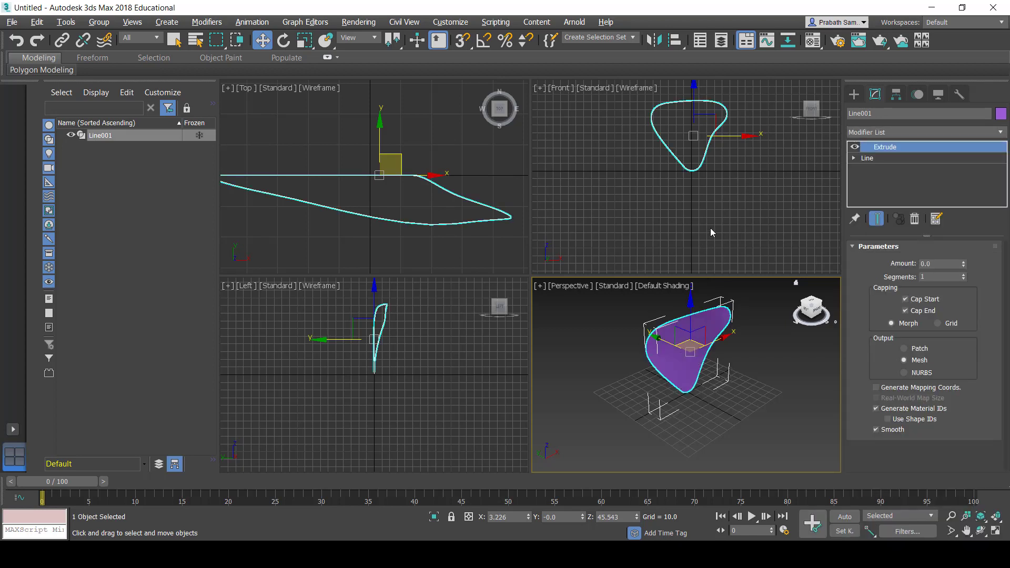
click(964, 262)
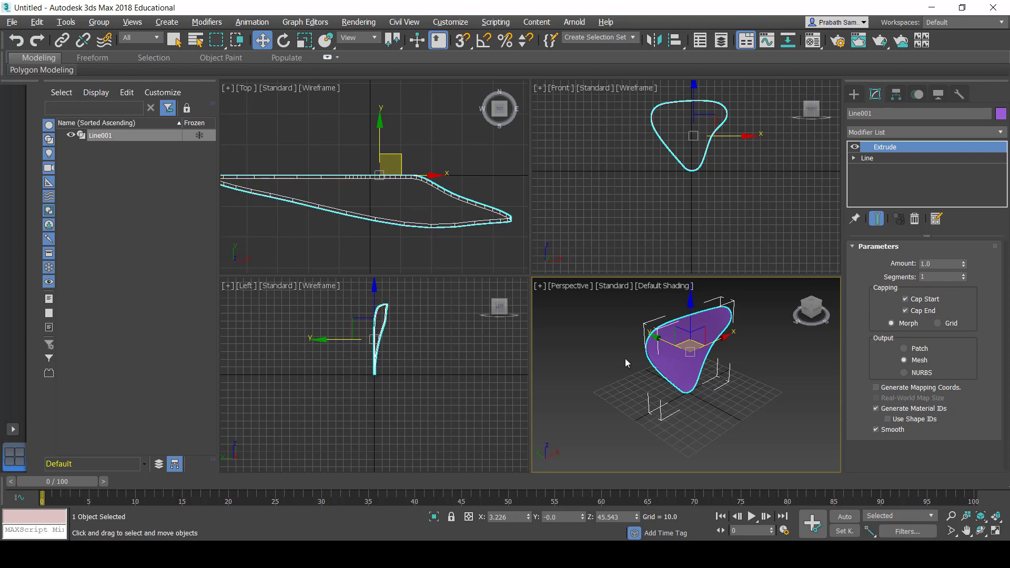
scroll(697, 382, up, 5)
scroll(697, 381, down, 5)
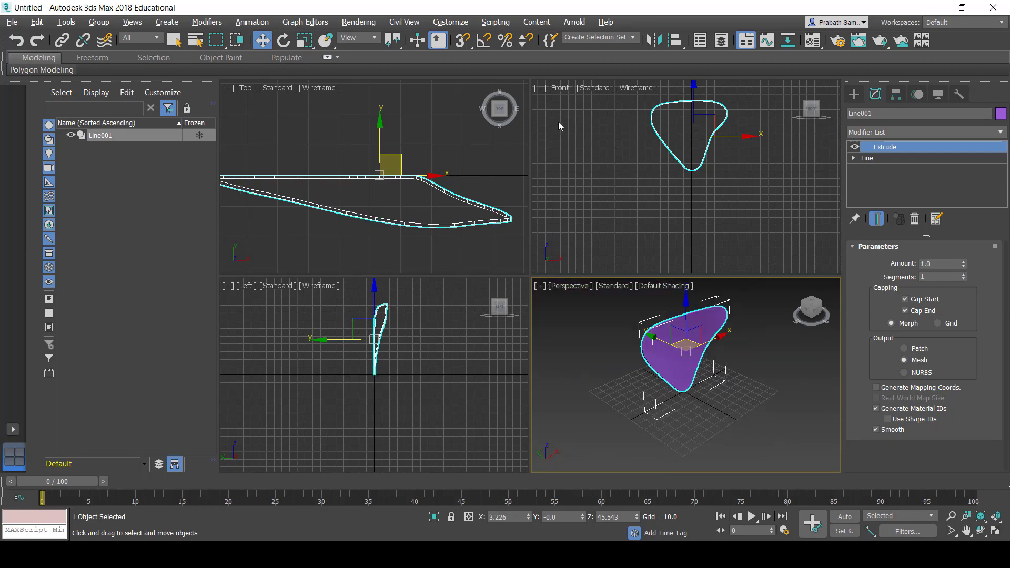
Step: Uniformly scale the petal down to roughly half size and move it in the Front view to about X 0.5, Z 21.5
click(305, 40)
click(710, 143)
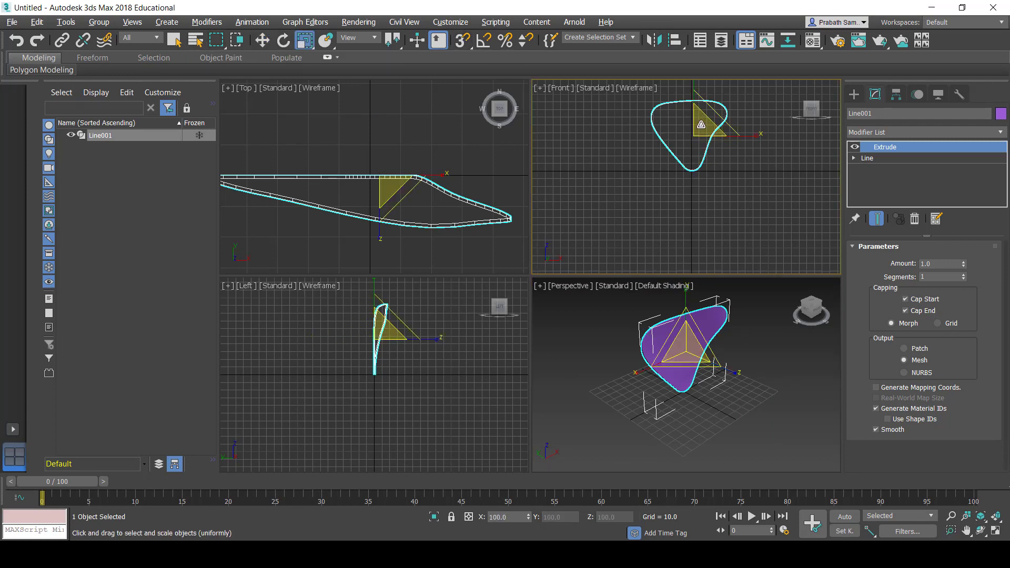
drag(701, 125, 695, 192)
key(w)
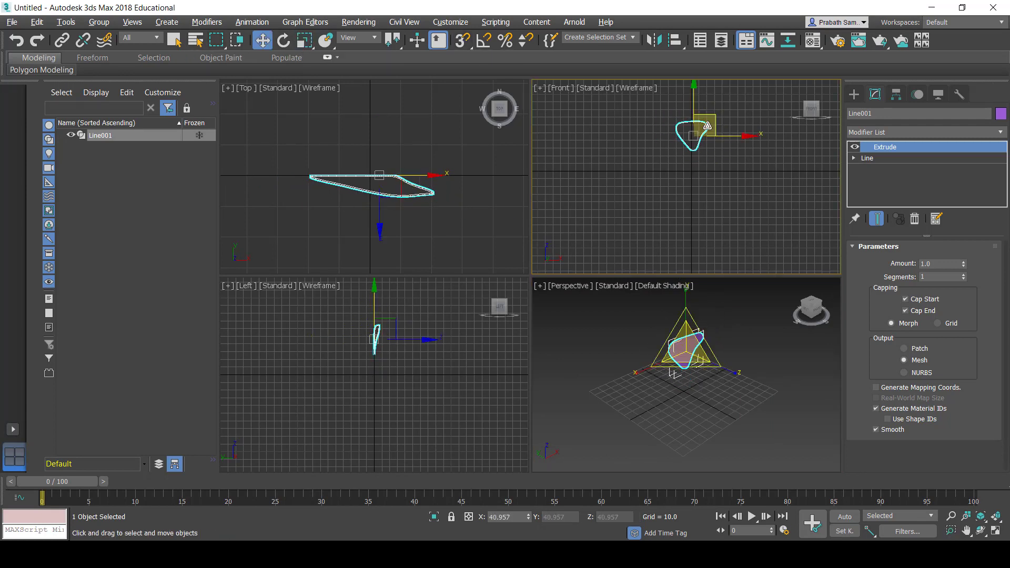
drag(714, 113, 674, 117)
scroll(698, 155, up, 5)
Step: Move only the petal's pivot to X 0, Z 0 at the world origin, then leave pivot editing
click(854, 98)
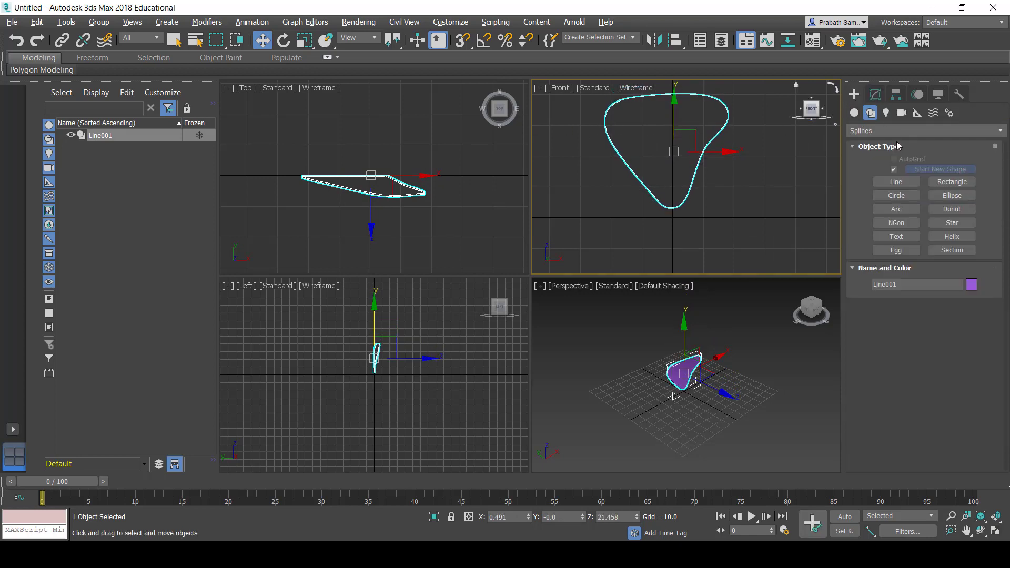
click(875, 100)
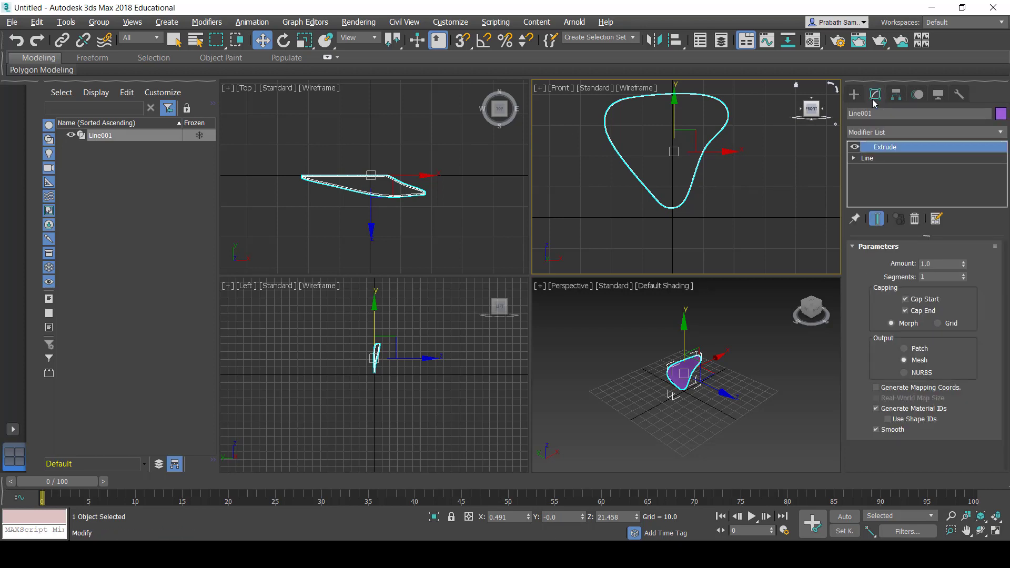
click(854, 96)
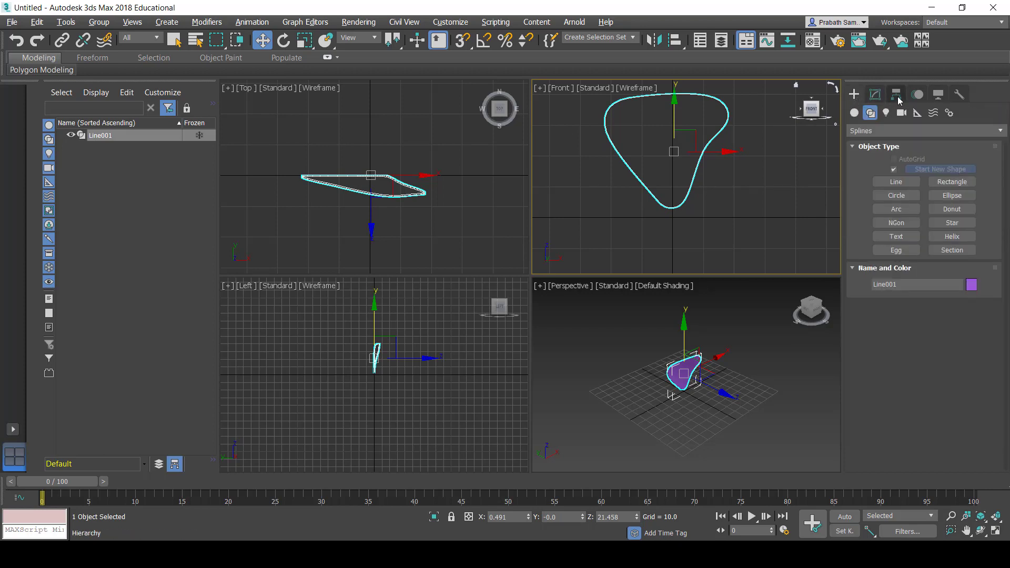
click(896, 95)
click(927, 180)
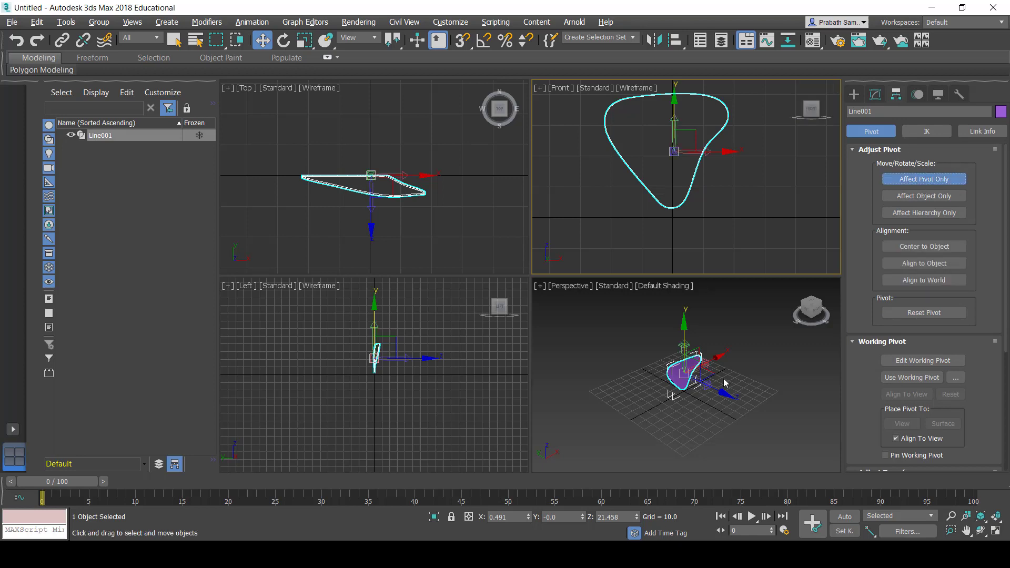
right_click(528, 519)
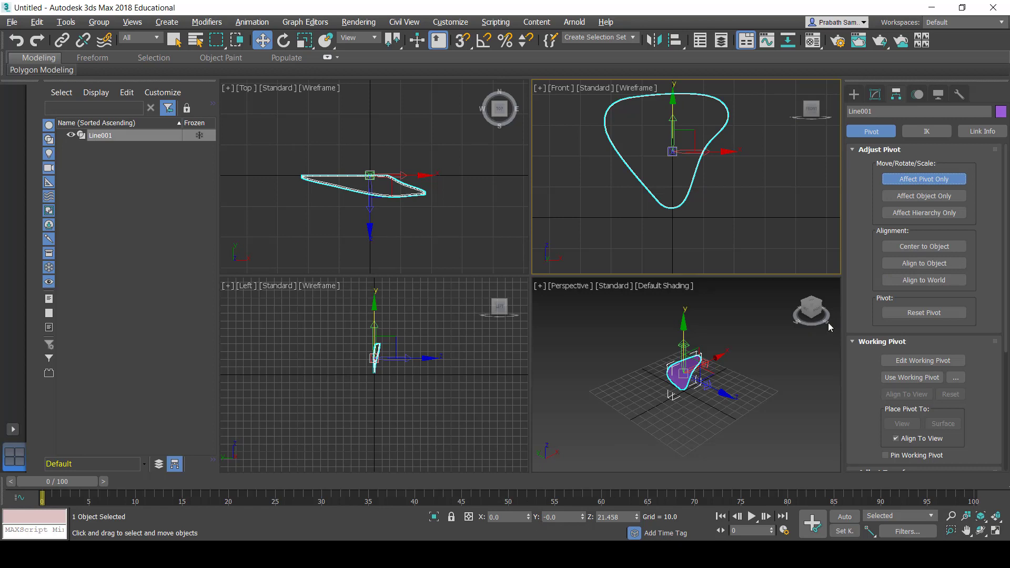
right_click(638, 518)
click(925, 179)
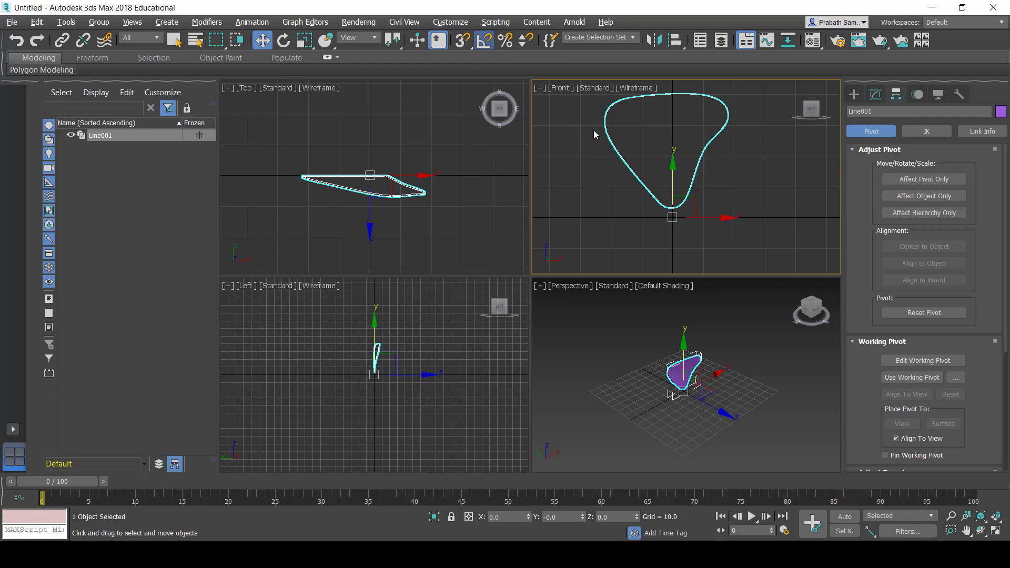
Step: Rotate-clone the petal by -90 degrees about the origin in the Front view, making three copies as a four-blade ring
key(e)
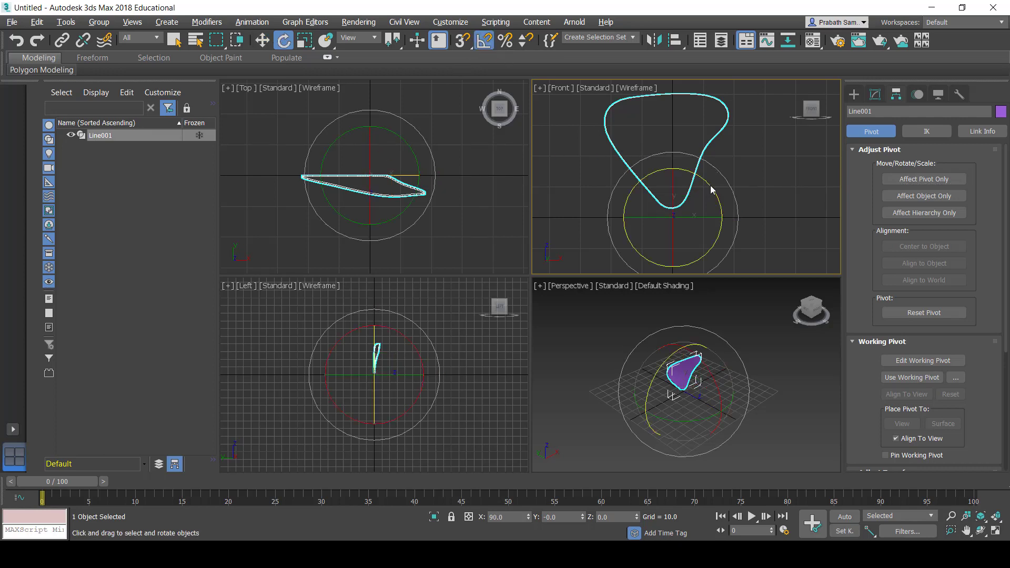
scroll(711, 187, down, 5)
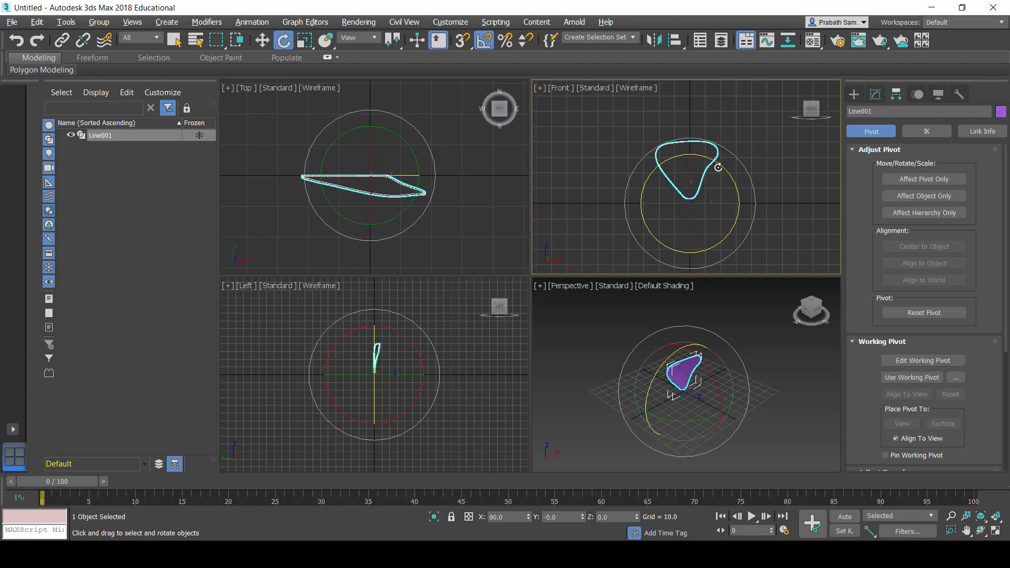
drag(718, 168, 753, 204)
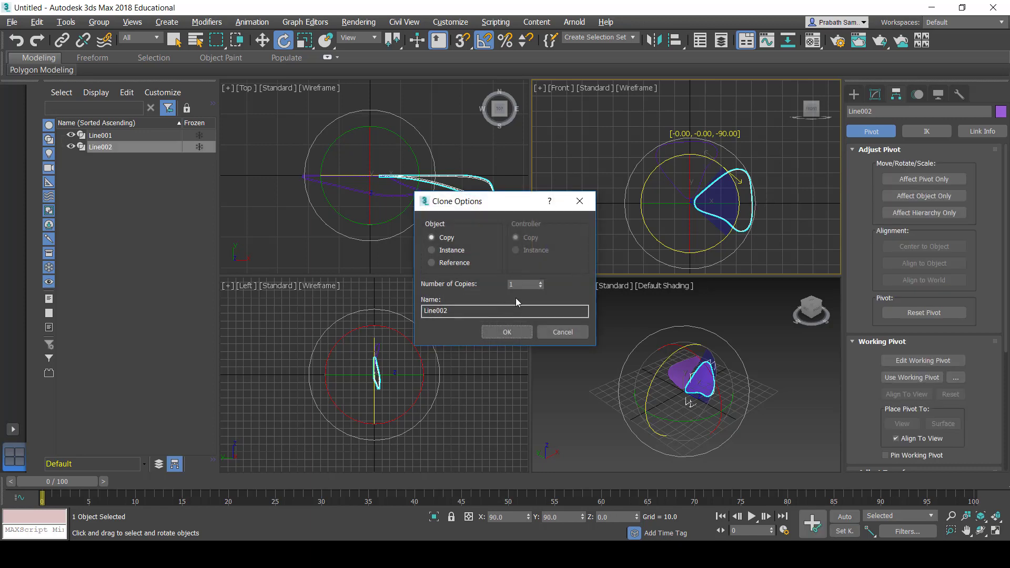
click(506, 331)
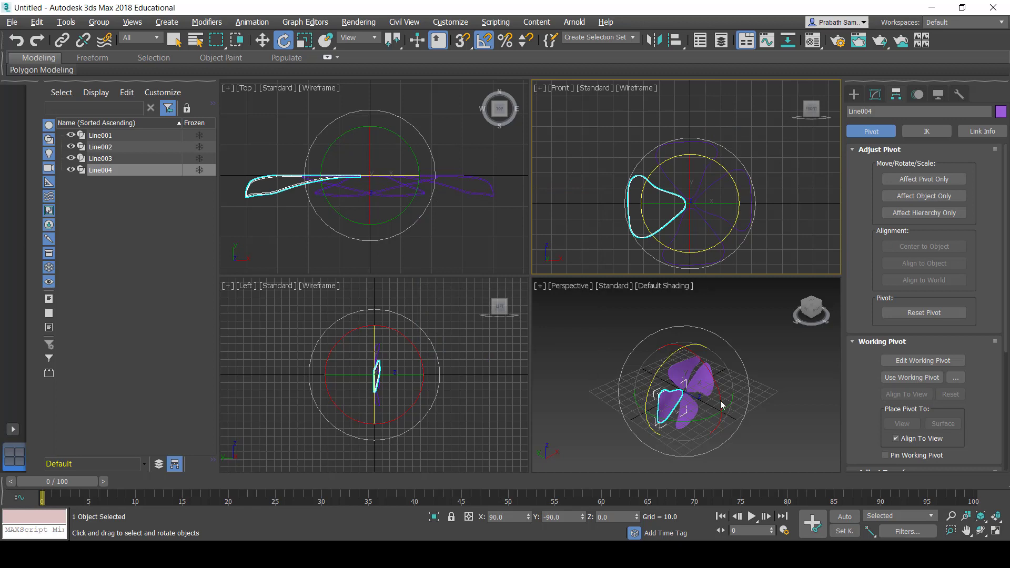
Step: Create a cylinder at the blades' centre in the Front view, about 8.3 in radius and 10.1 in height
scroll(721, 400, up, 5)
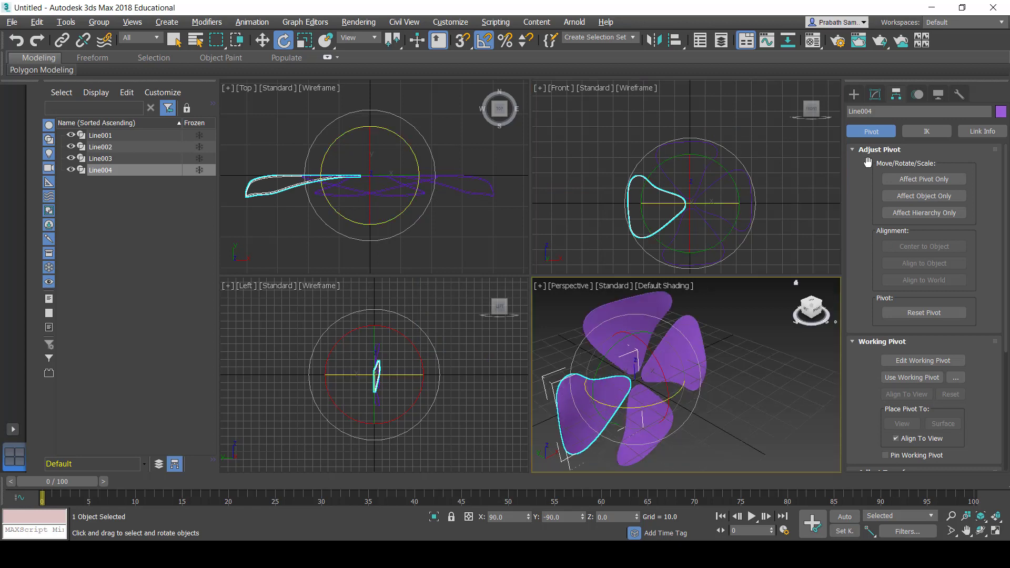
click(853, 95)
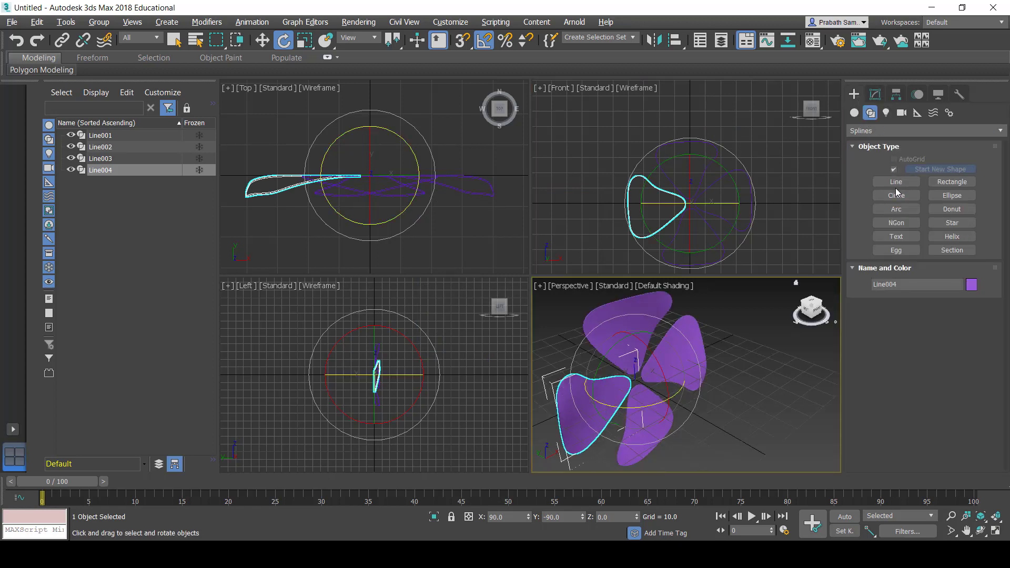
click(854, 112)
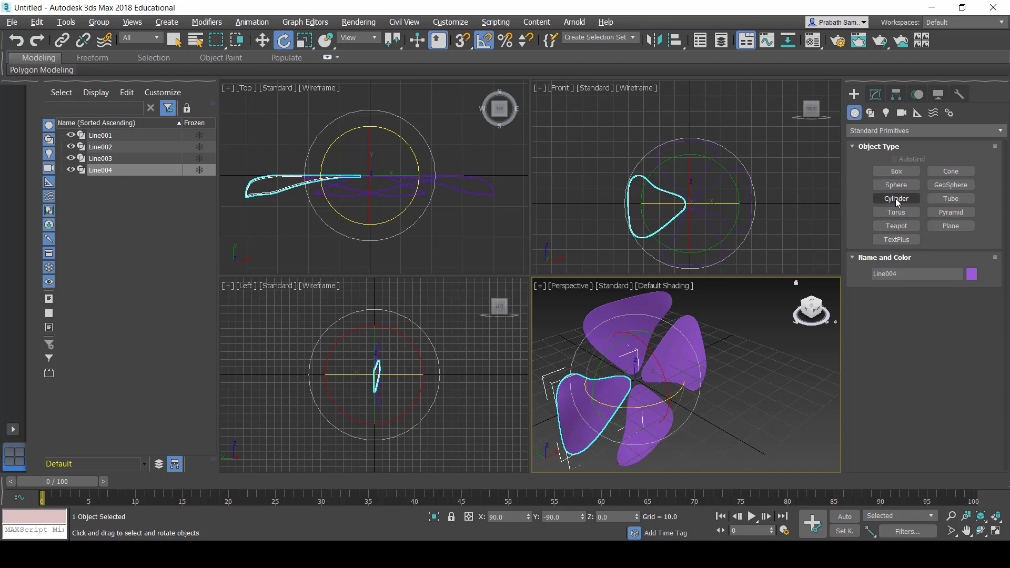
click(896, 198)
scroll(684, 205, up, 3)
scroll(683, 206, up, 3)
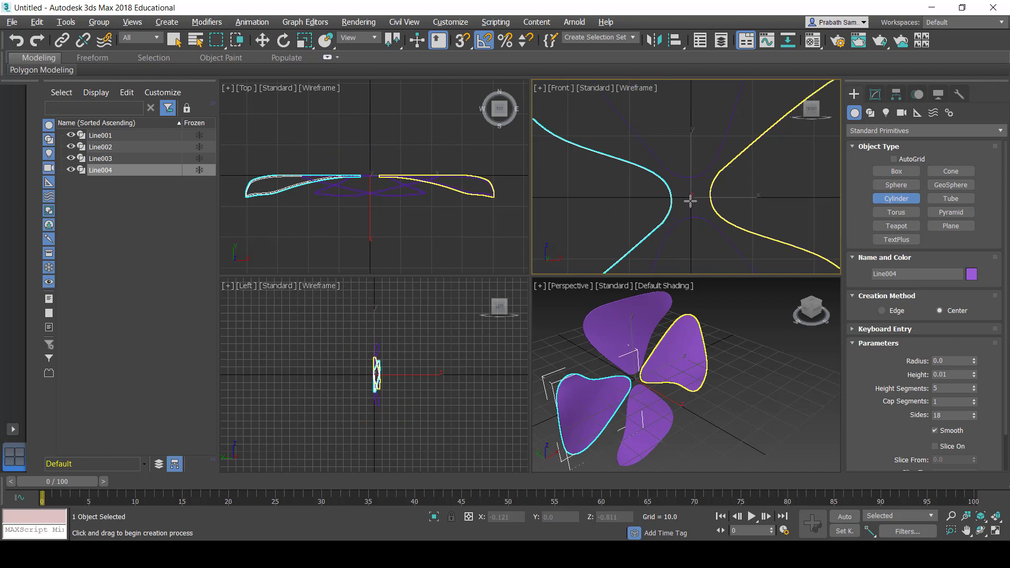
drag(691, 200, 724, 238)
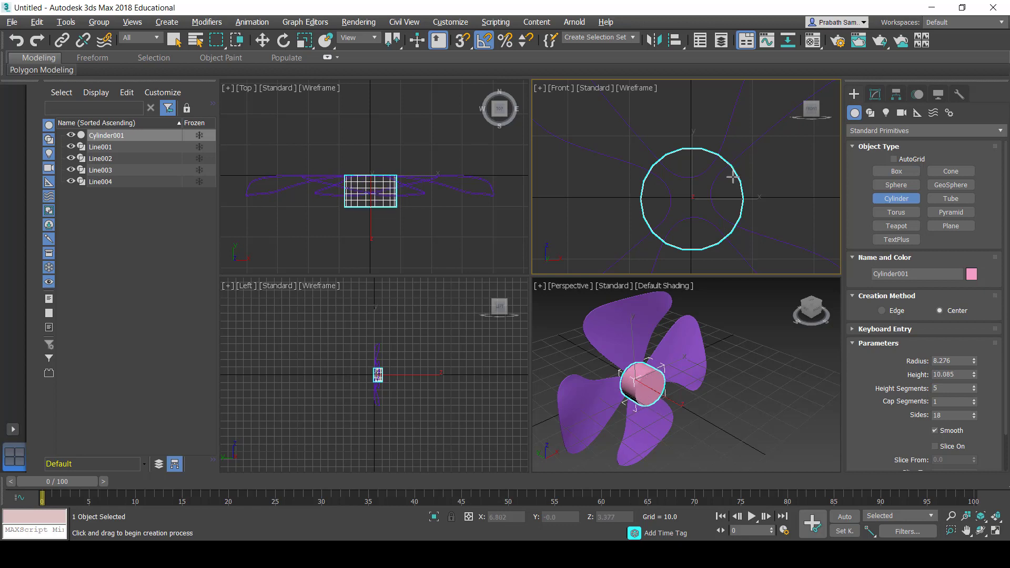
Step: Position the hub cylinder at X 0, Y 3, Z 0 so it sits through the centre of the blades
click(261, 40)
click(383, 173)
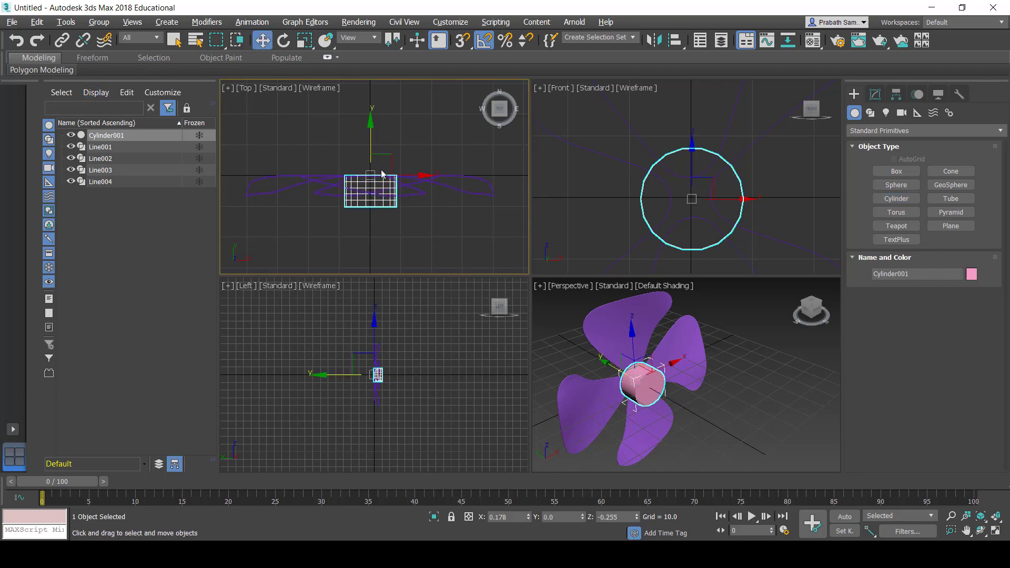
drag(370, 146, 371, 135)
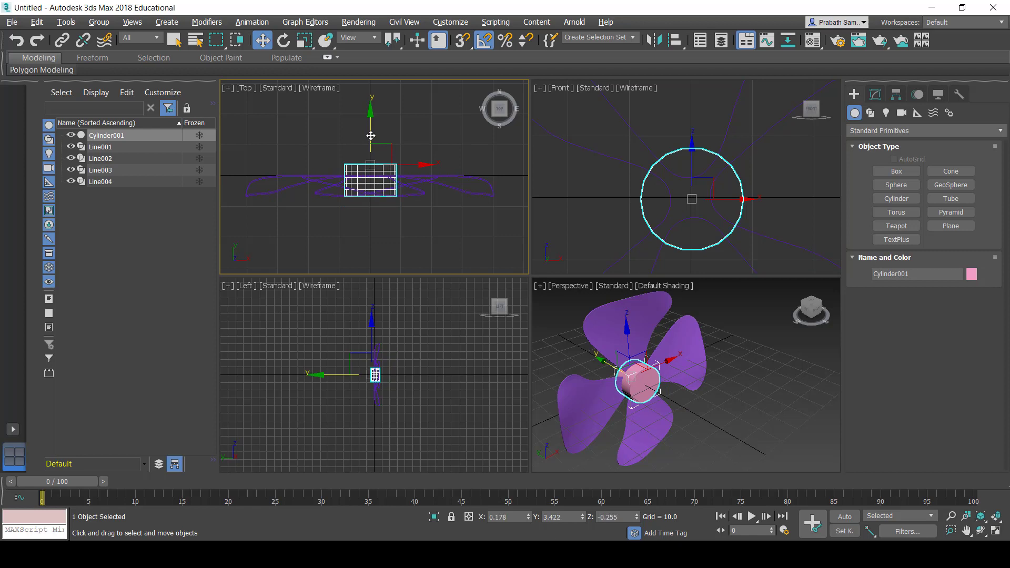
right_click(529, 518)
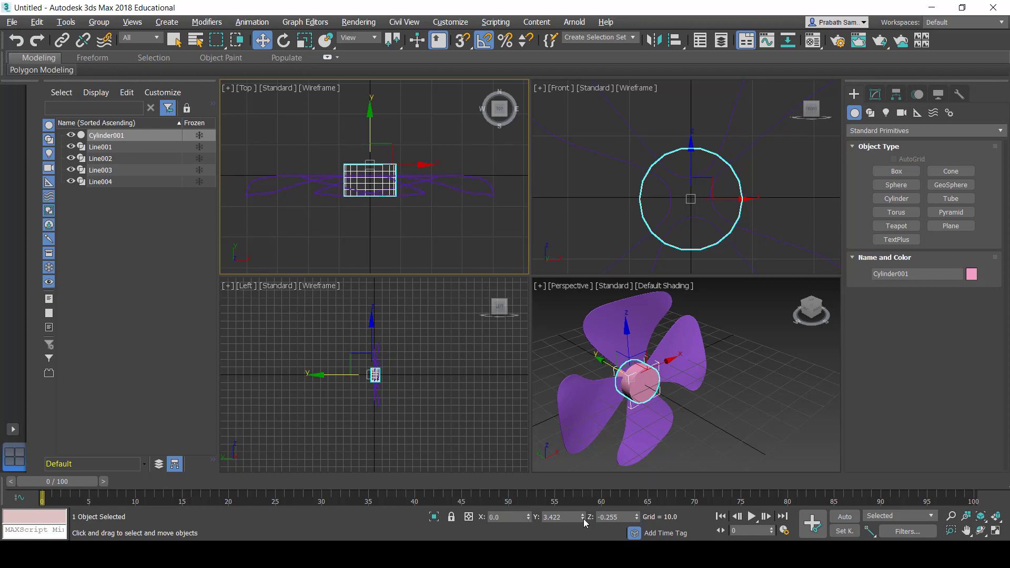
right_click(636, 518)
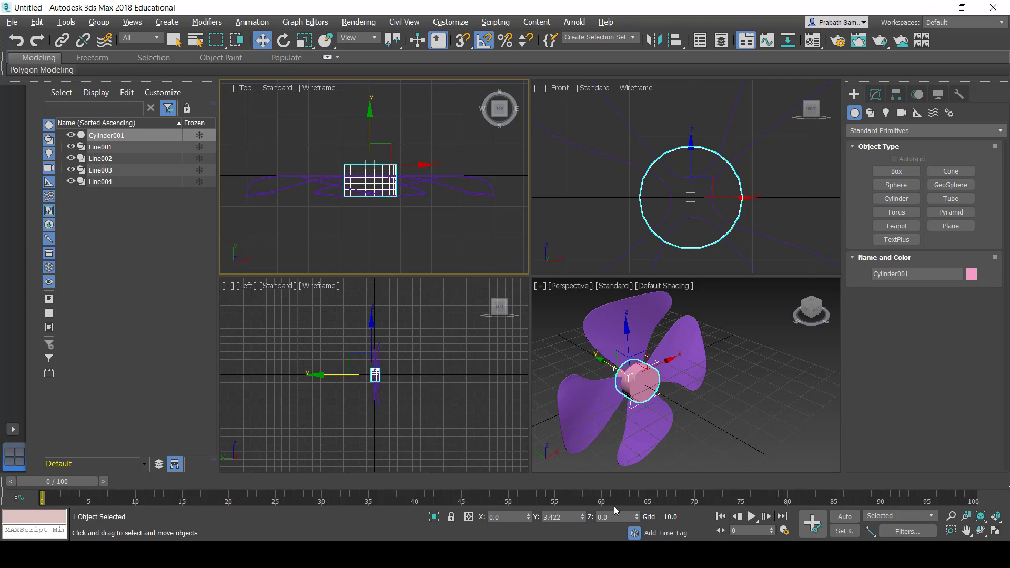
right_click(666, 203)
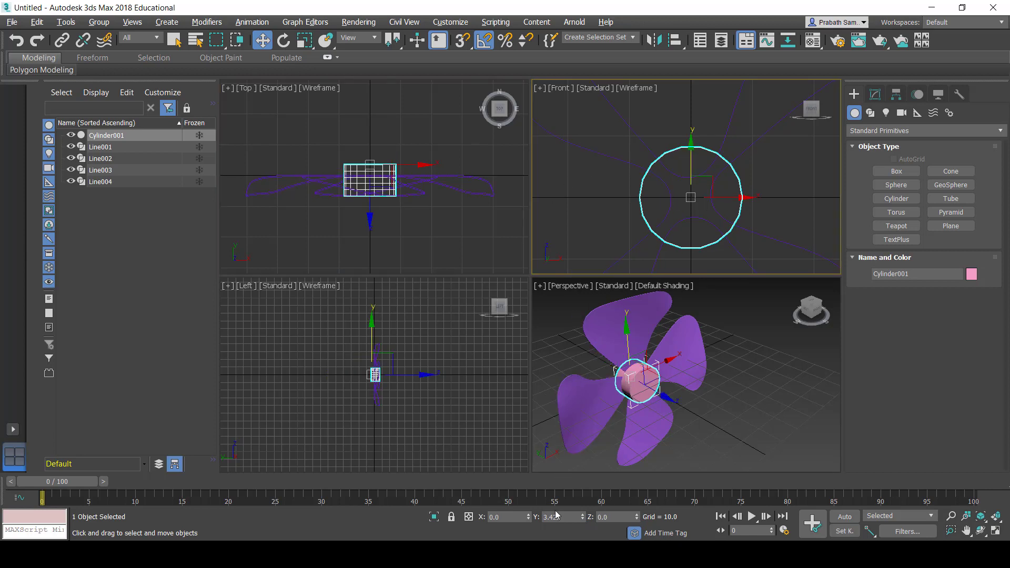
double_click(570, 521)
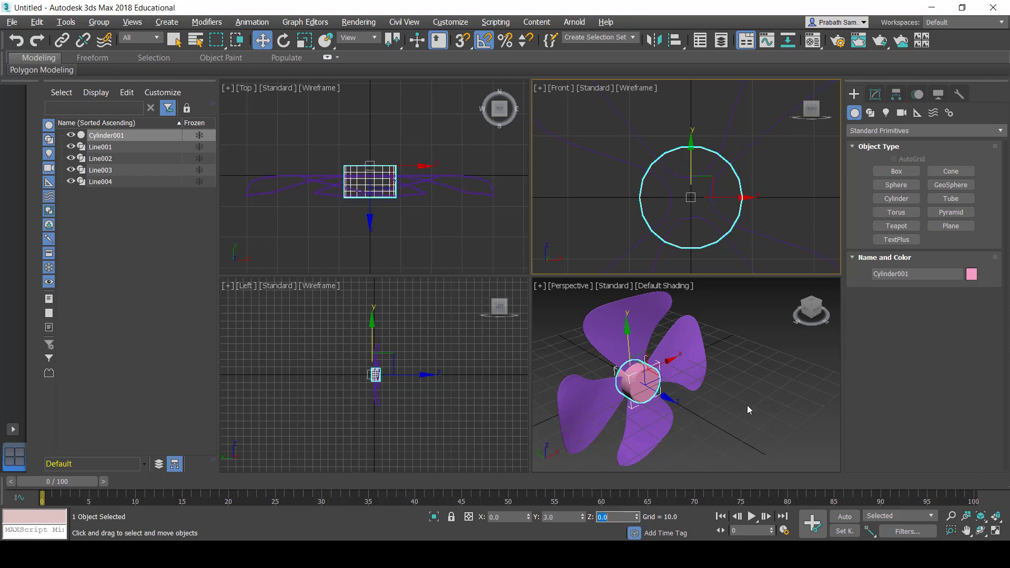
Step: Set the hub cylinder's radius to 8.0 and its height to 10.0
click(874, 96)
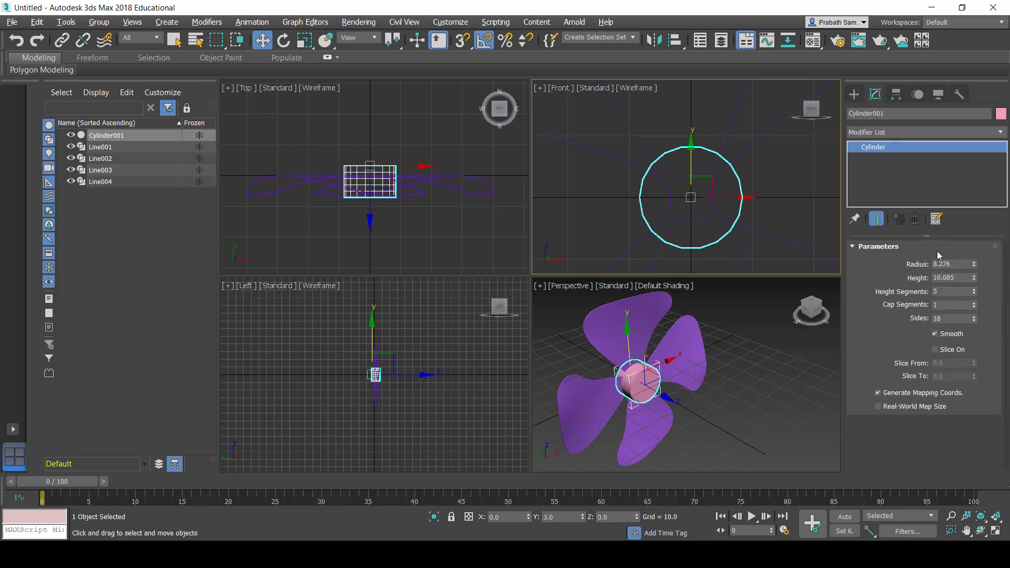
drag(955, 264, 899, 262)
key(Tab)
text(10.0)
key(Return)
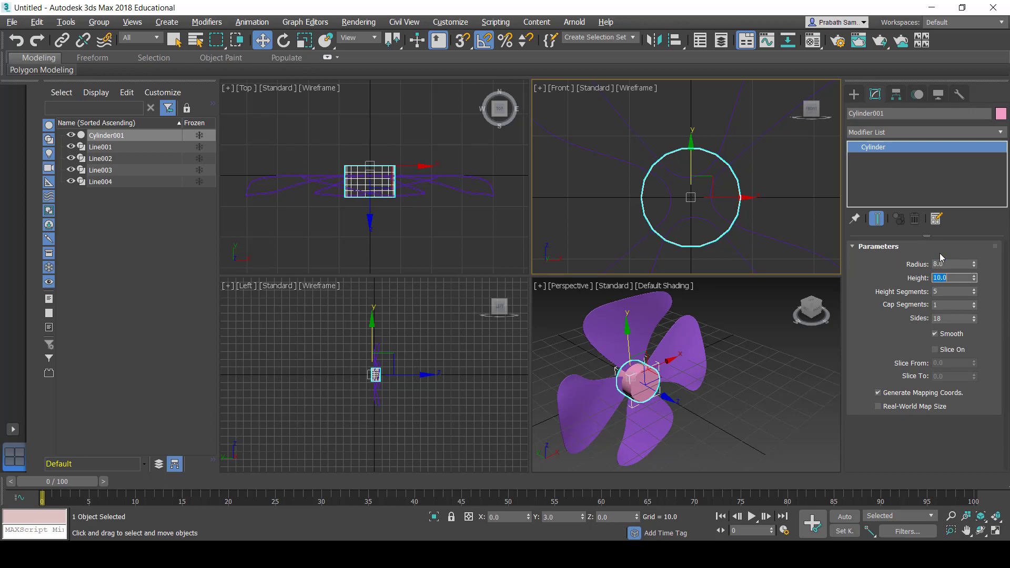
Step: Clone the hub cylinder along positive Y in the Top view, placing the copy at about Y 7.8
click(373, 166)
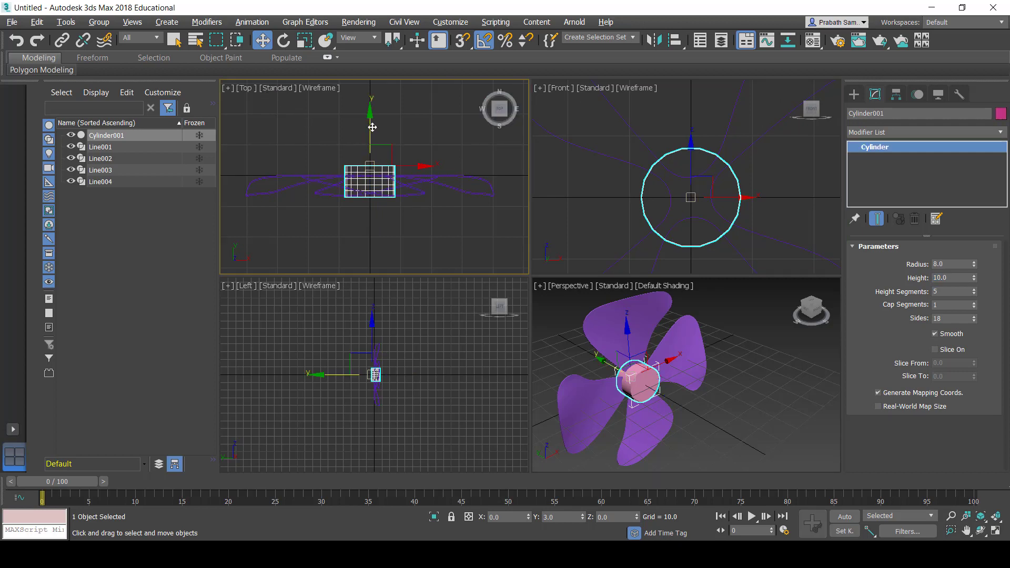
shift+drag(372, 127, 372, 112)
click(505, 332)
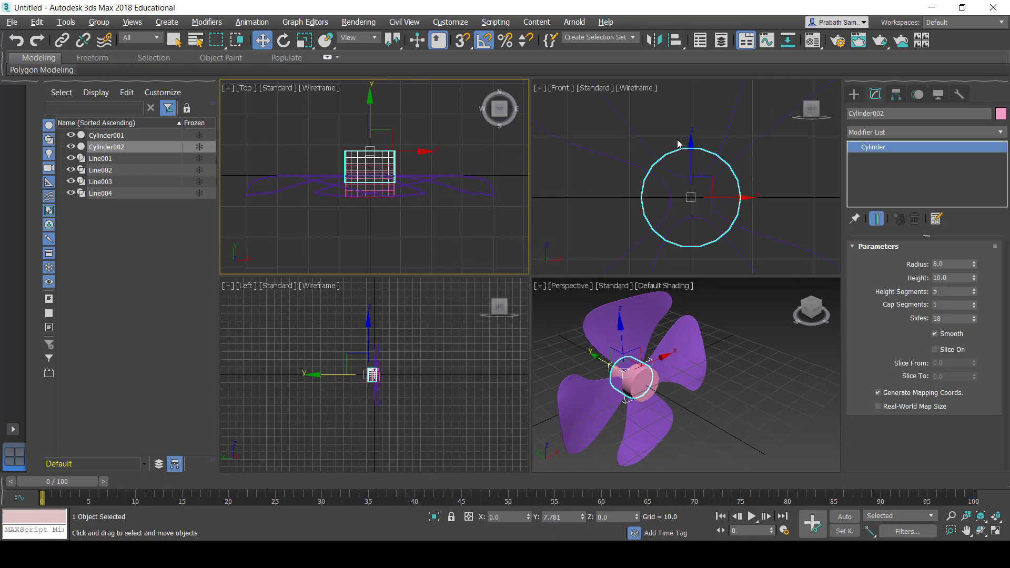
Step: Set the copied cylinder's radius to 2.0 and its height to 5.0
double_click(947, 264)
text(2)
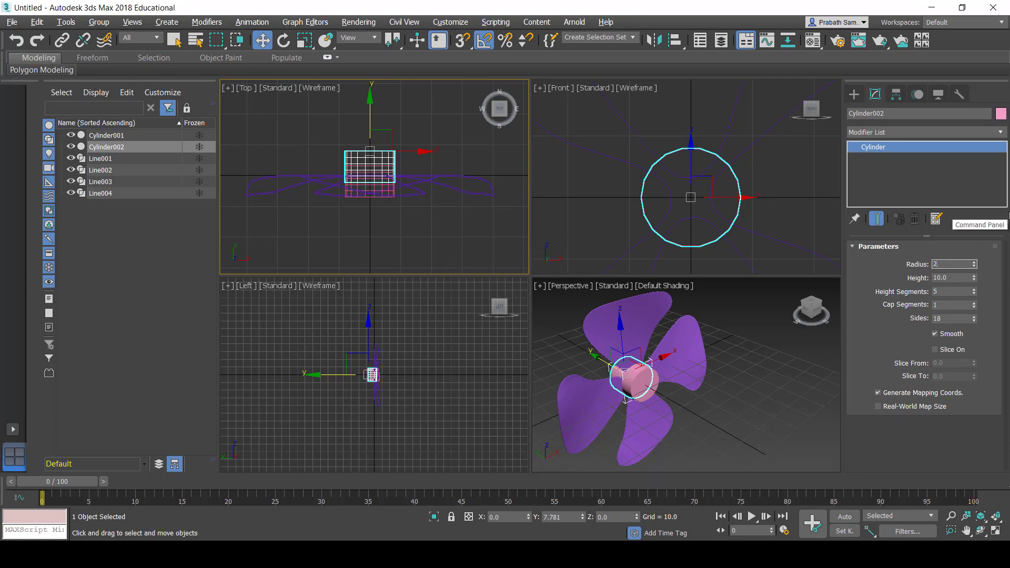
key(Tab)
text(5)
key(Return)
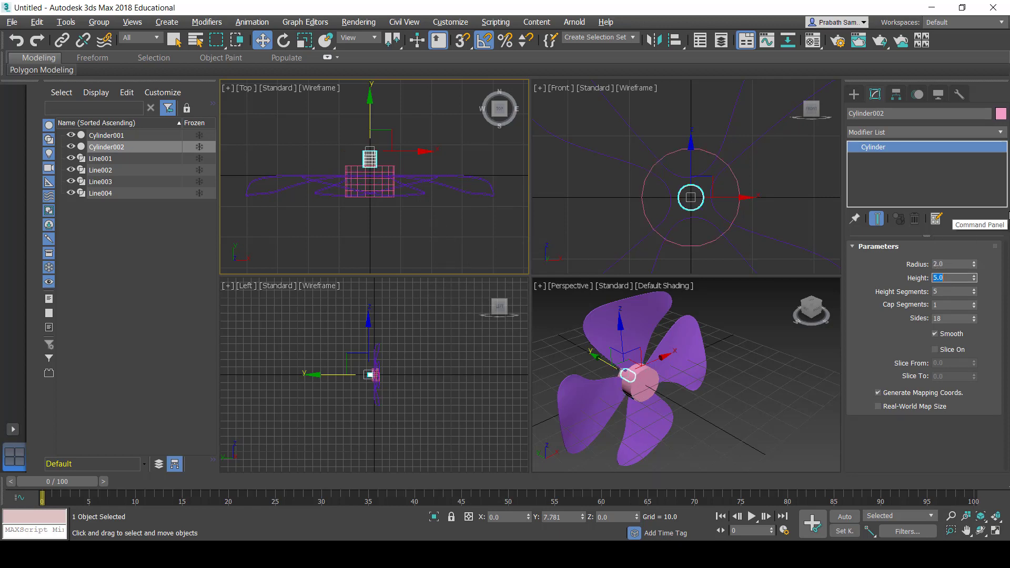
Step: Set the small cylinder's Y position to 6.0 so its front end sinks into the hub
scroll(368, 161, up, 4)
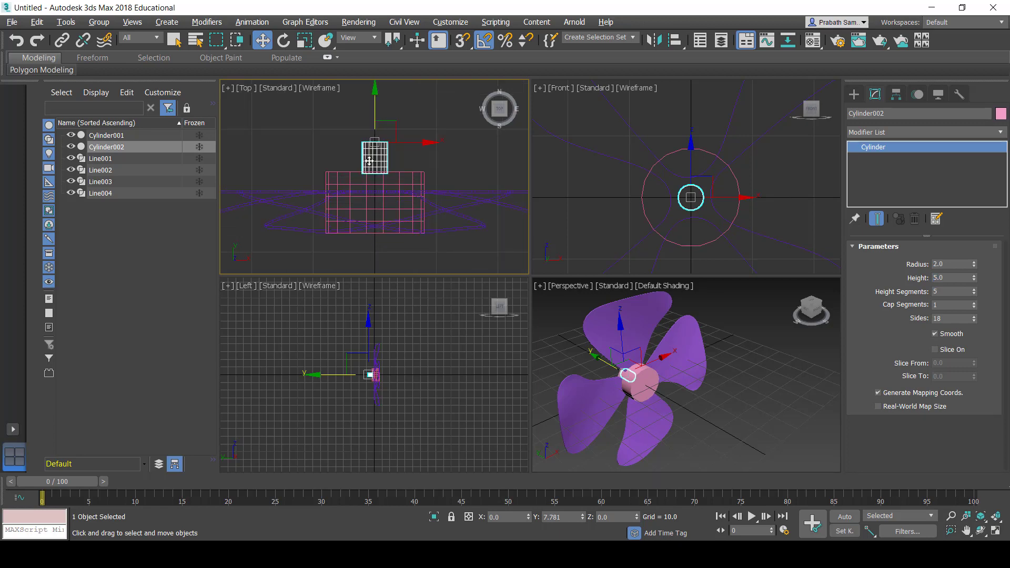
double_click(557, 517)
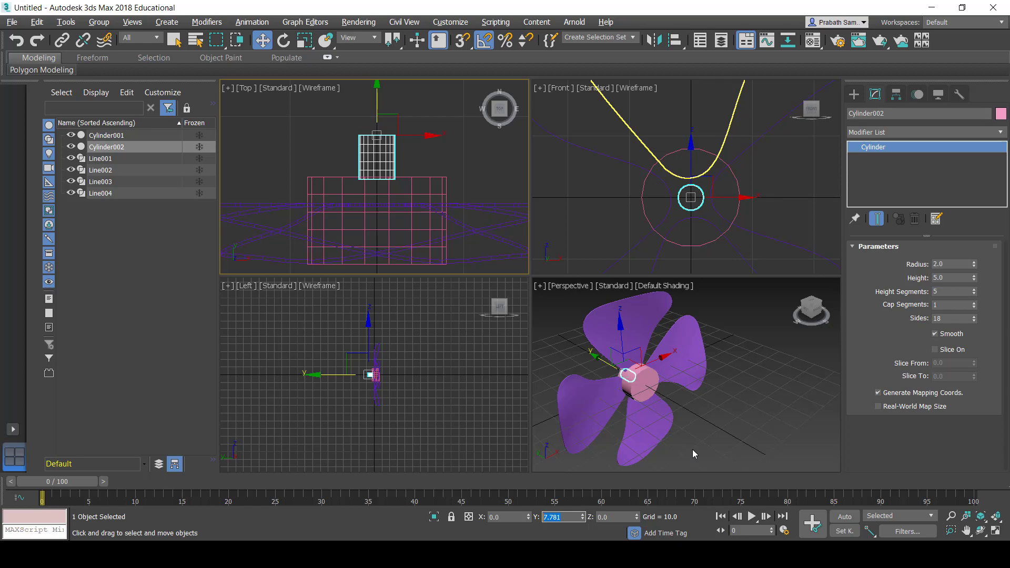
text(6)
key(Return)
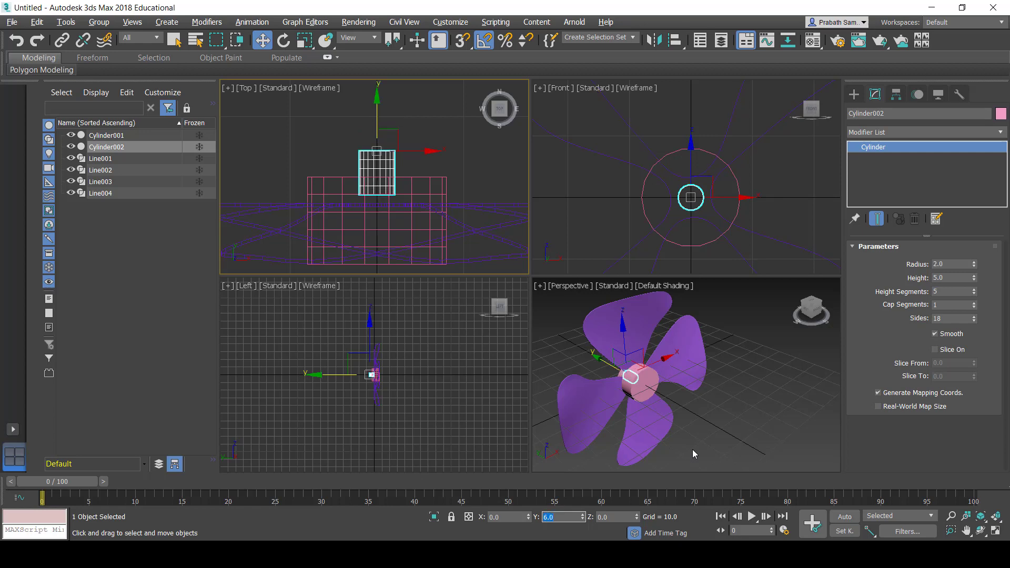
Step: Set the thin shaft cylinder's Y position to 15.0, moving it back from the hub
scroll(419, 207, down, 6)
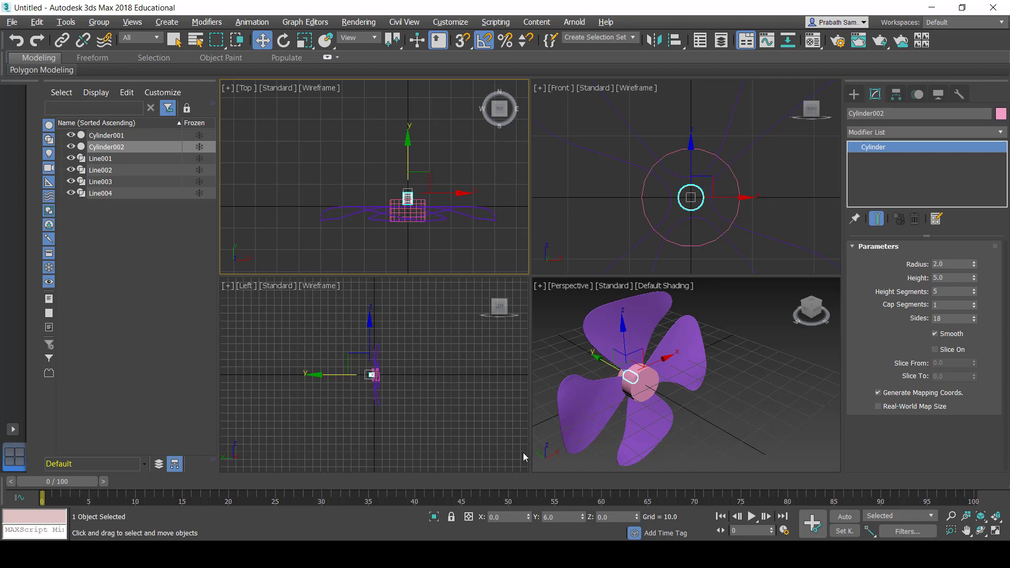
double_click(562, 516)
text(15)
key(Return)
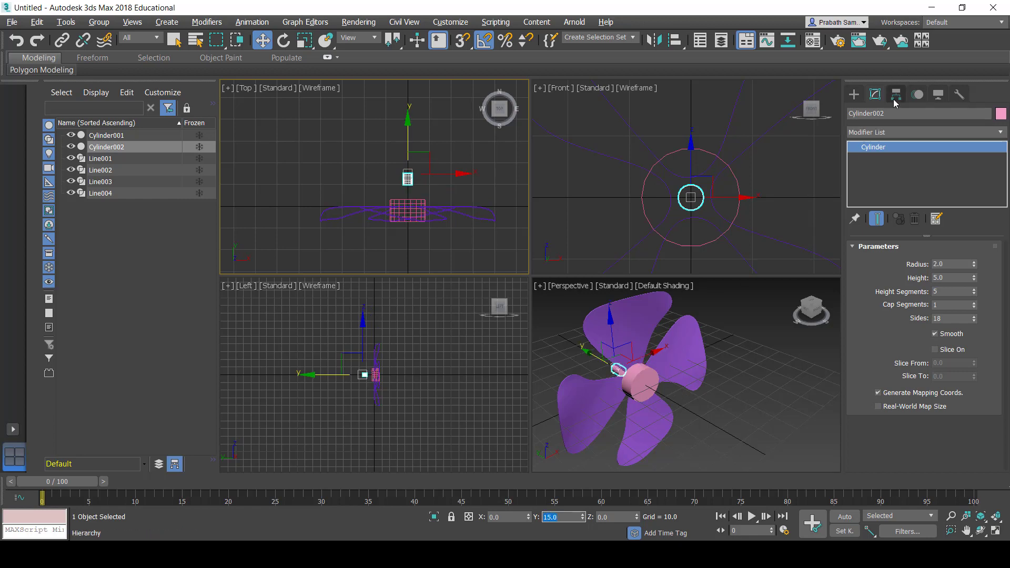
Step: Set the thin shaft's height to 12.0 so it extends forward to the hub
double_click(953, 280)
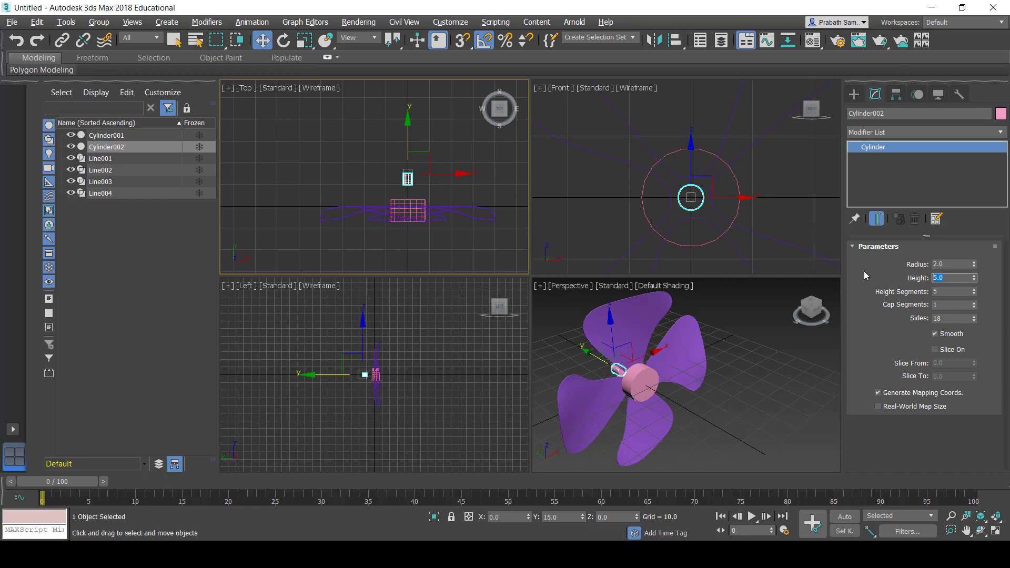
text(15)
key(Return)
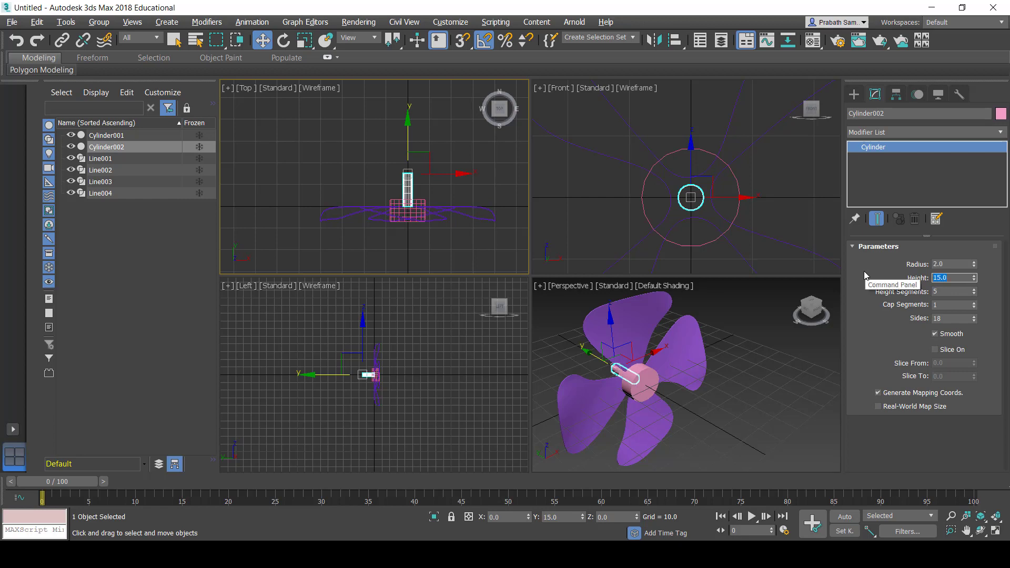
text(10)
key(Return)
text(12)
key(Return)
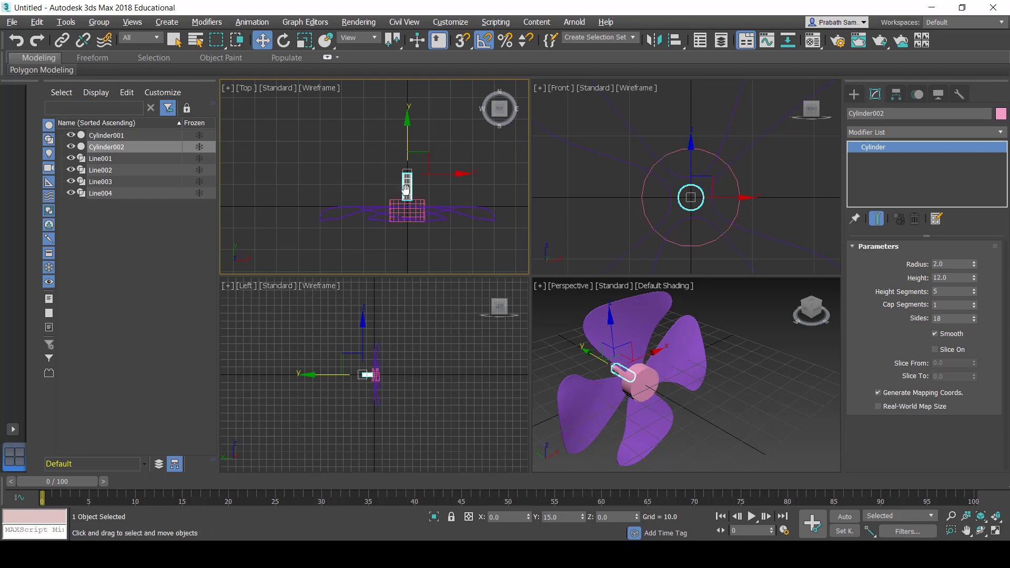
Step: Clone the shaft cylinder as a copy along positive Y in the Top view and set the copy's Y position to 40.0
scroll(366, 189, down, 3)
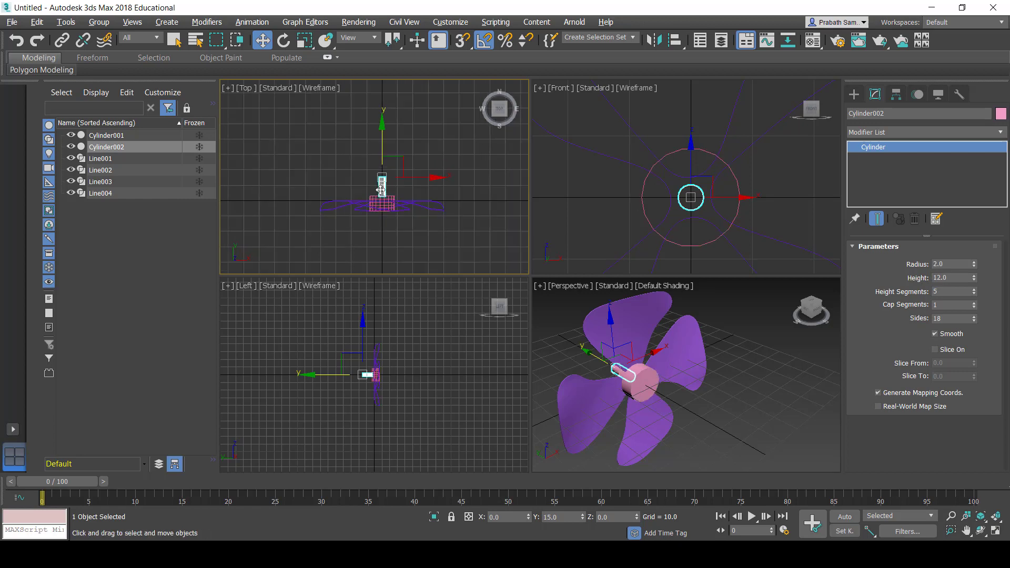
click(854, 95)
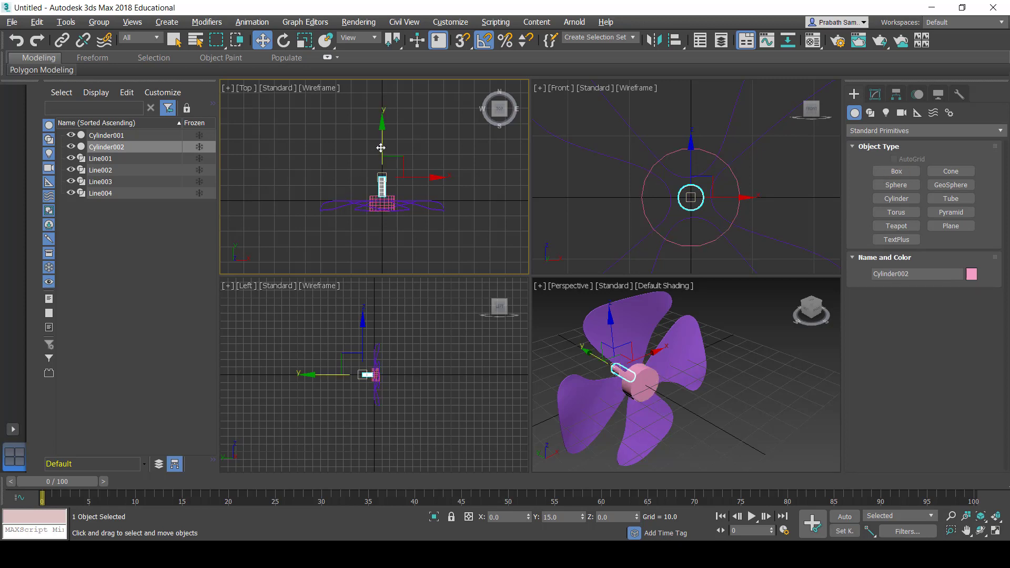
drag(380, 148, 396, 86)
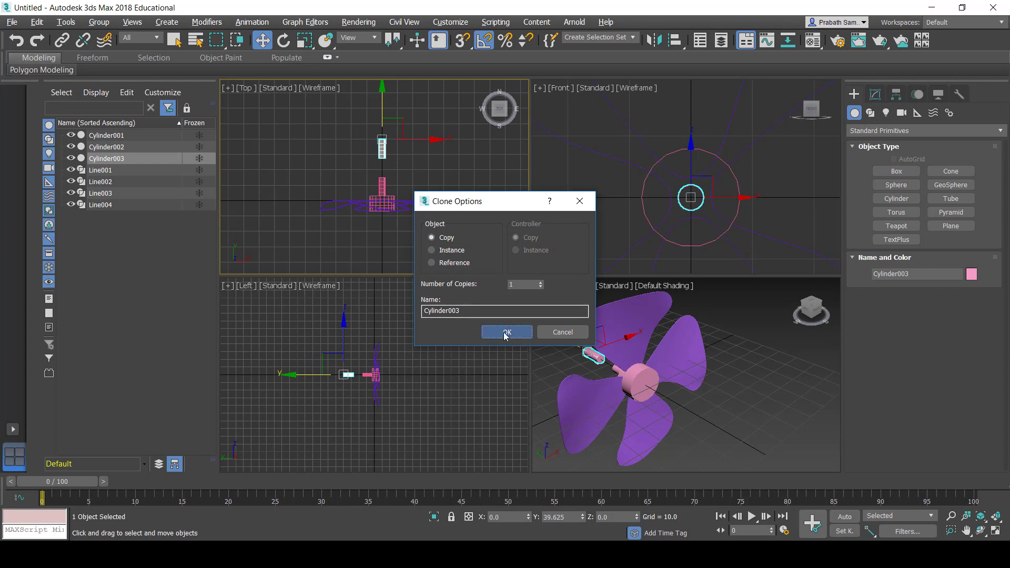
click(505, 333)
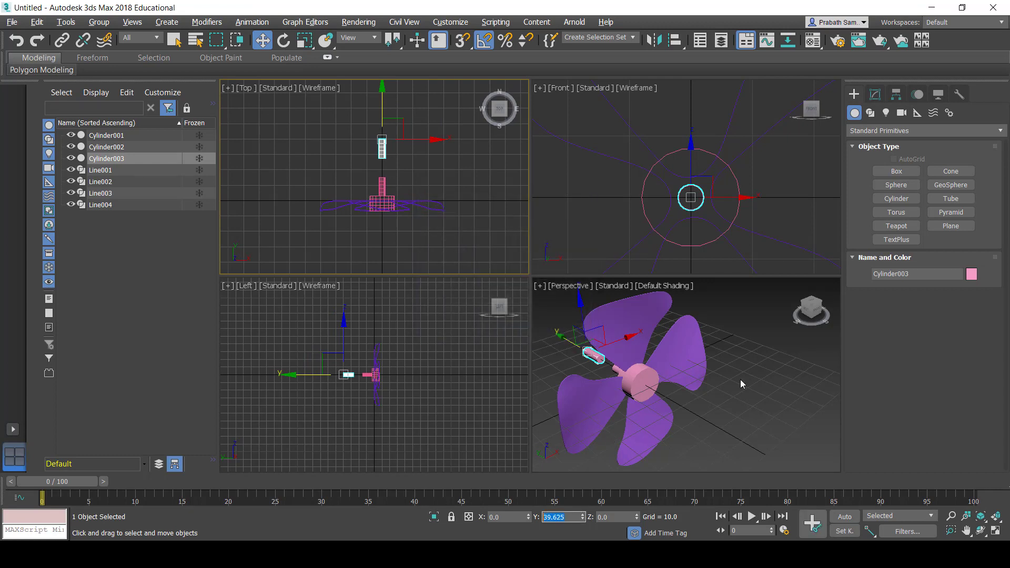
text(40)
key(Return)
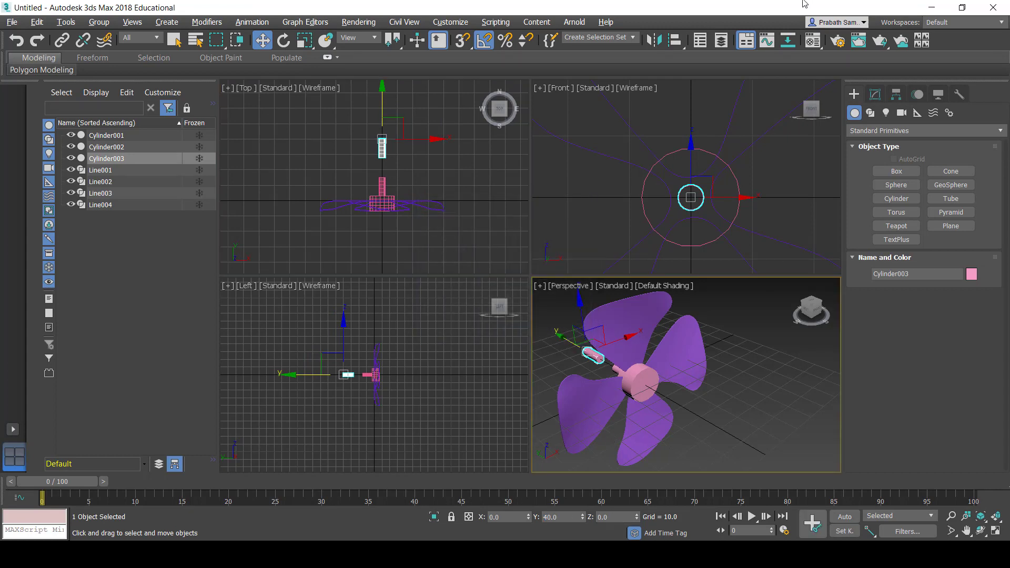
Step: Enlarge the new rear cylinder by setting its radius to 15.0
click(875, 96)
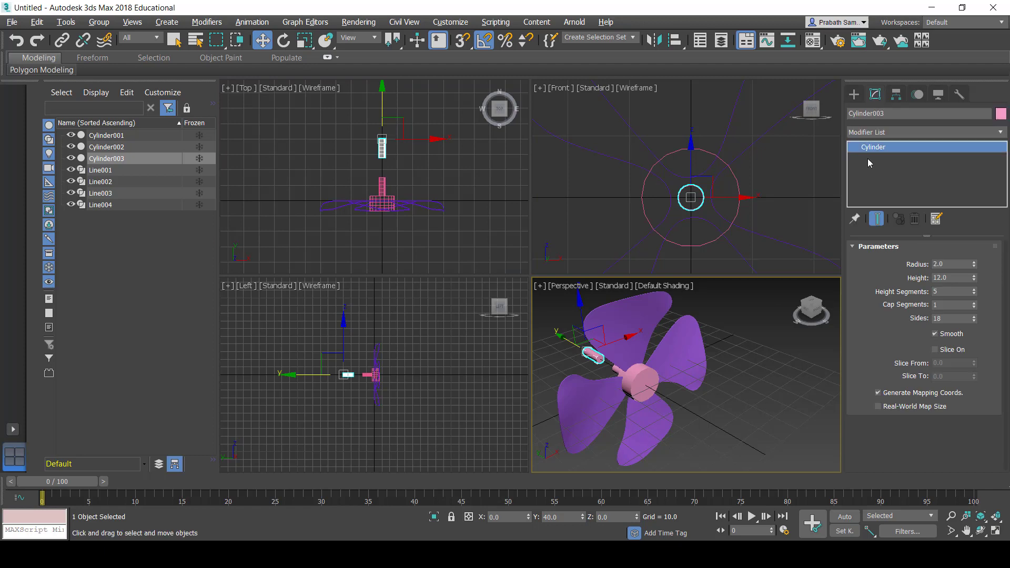
click(953, 264)
text(20)
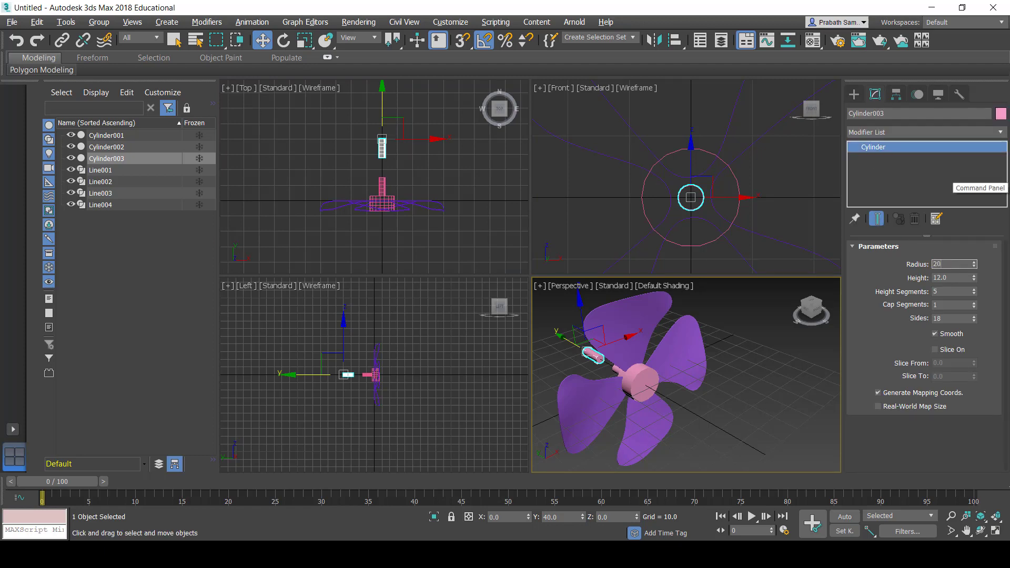
key(Tab)
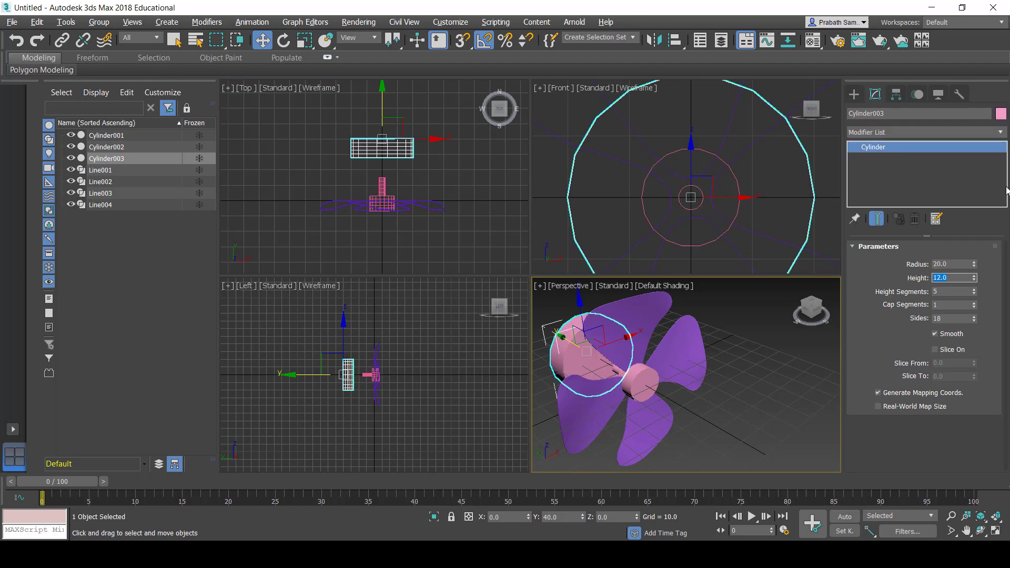
key(shift+Tab)
text(15)
key(Tab)
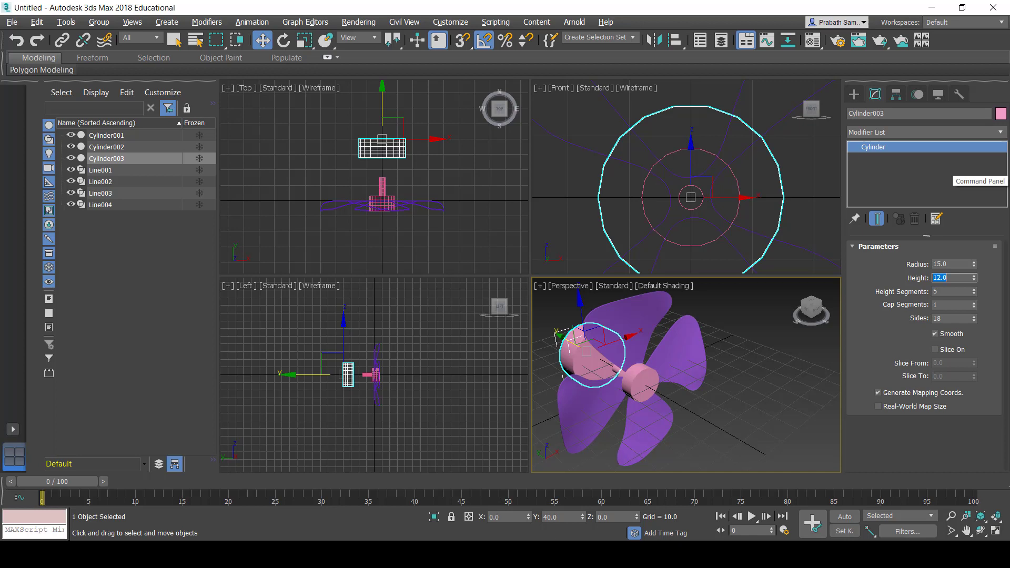
Step: Set the rear cylinder's height to 30.0
text(25)
key(Return)
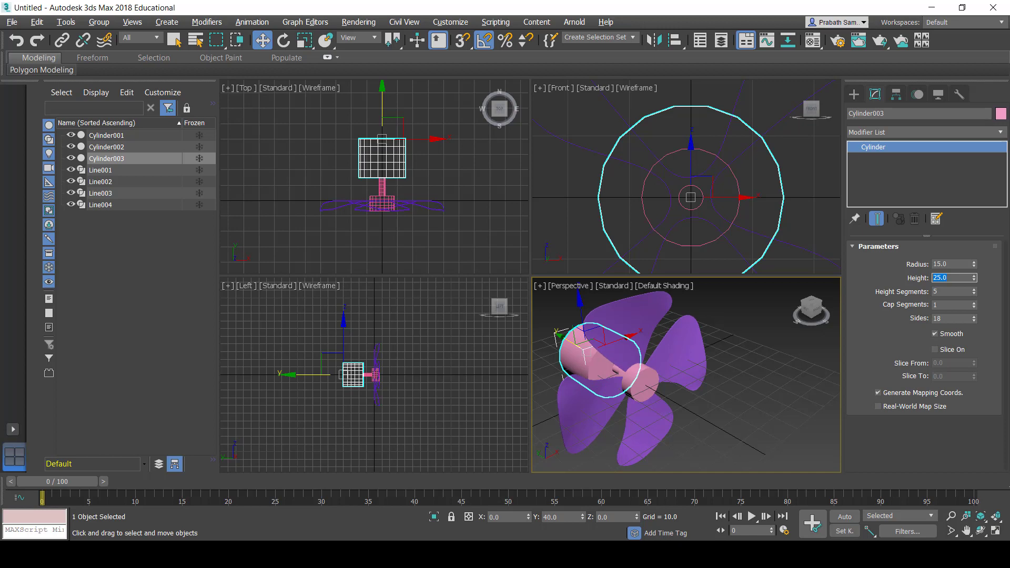
text(0)
key(Return)
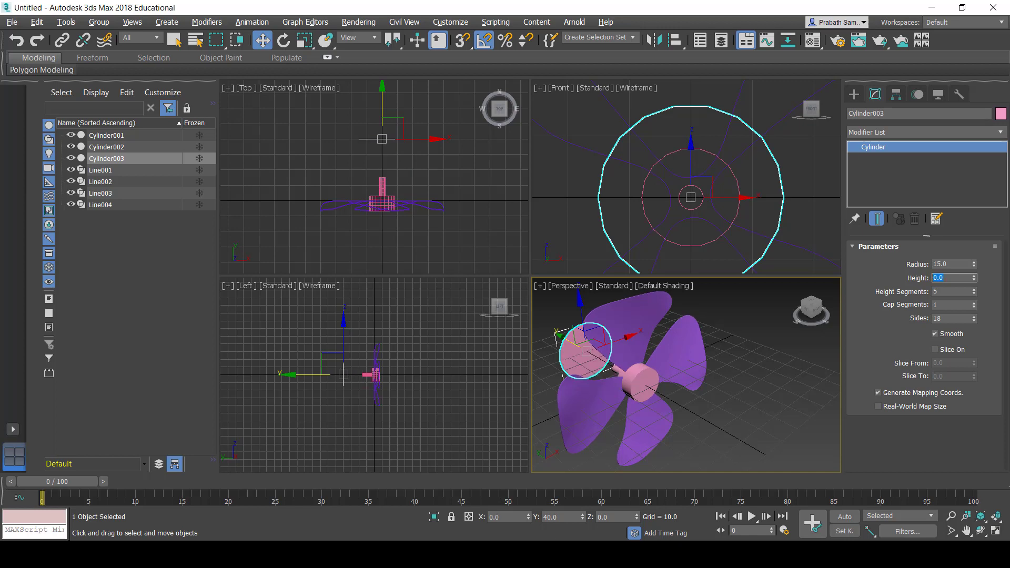
text(30)
key(Return)
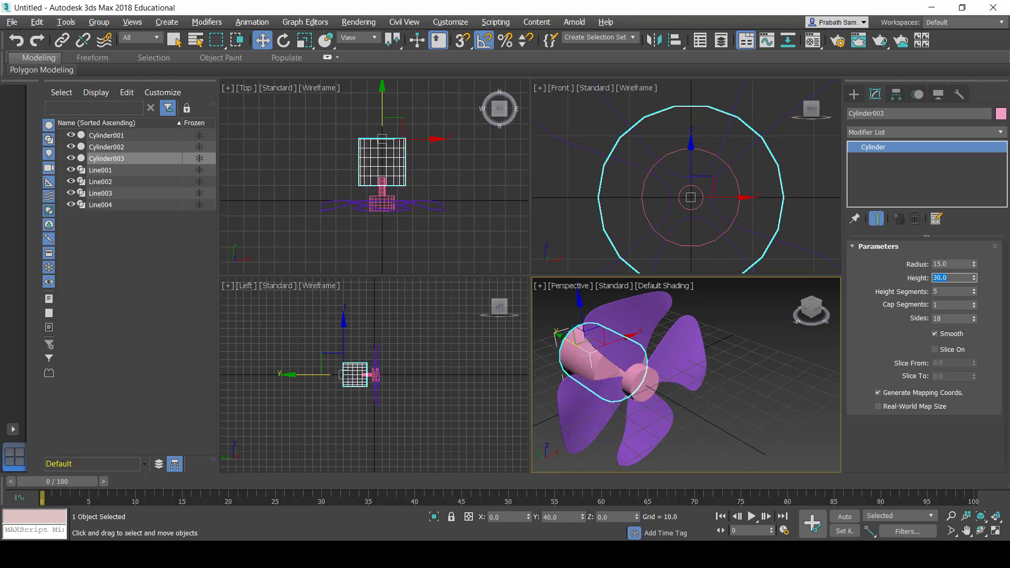
Step: Set the rear cylinder's Y position to 44.0 and increase its sides to 45
click(386, 124)
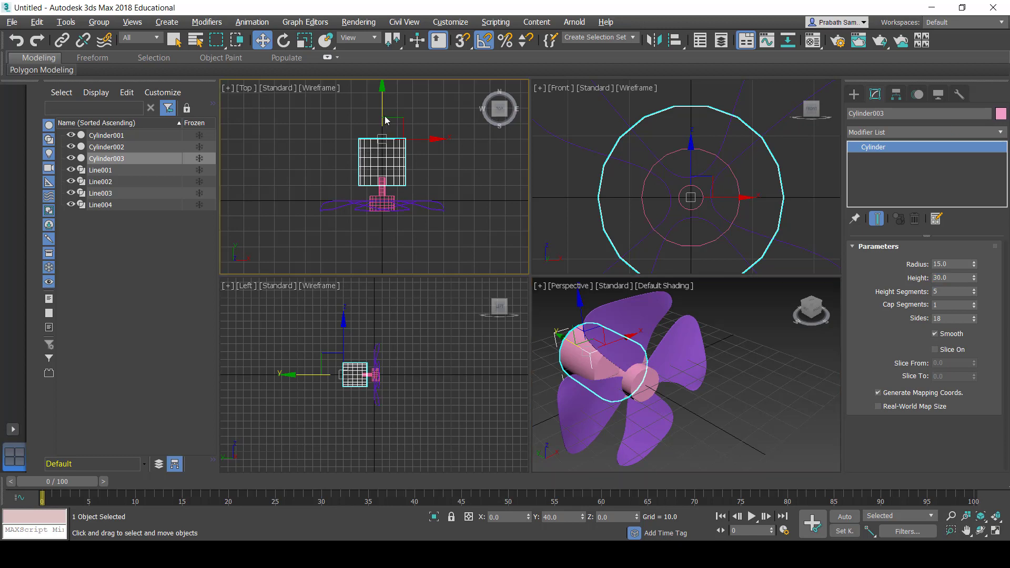
drag(380, 107, 380, 102)
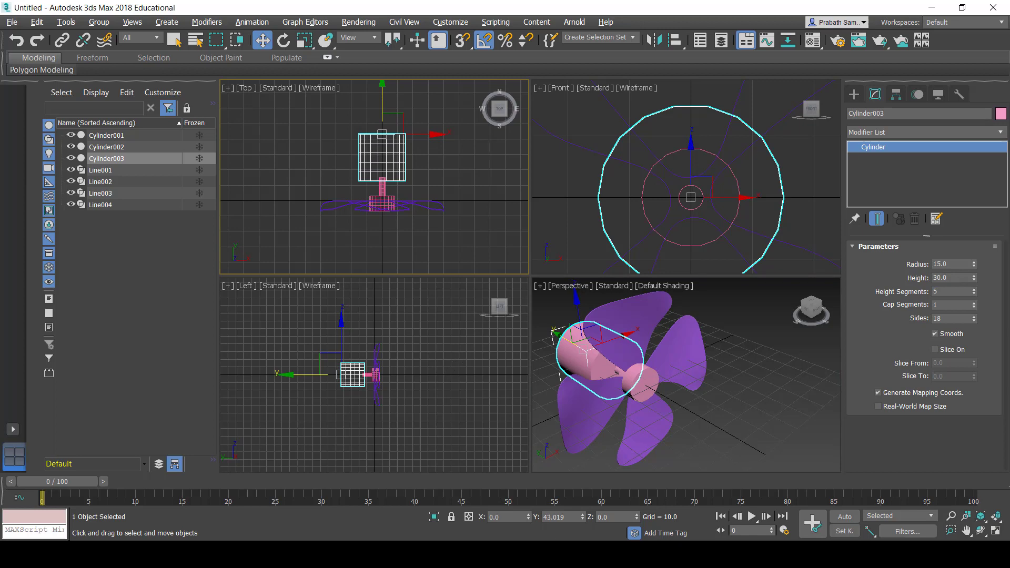
double_click(558, 520)
text(44)
key(Return)
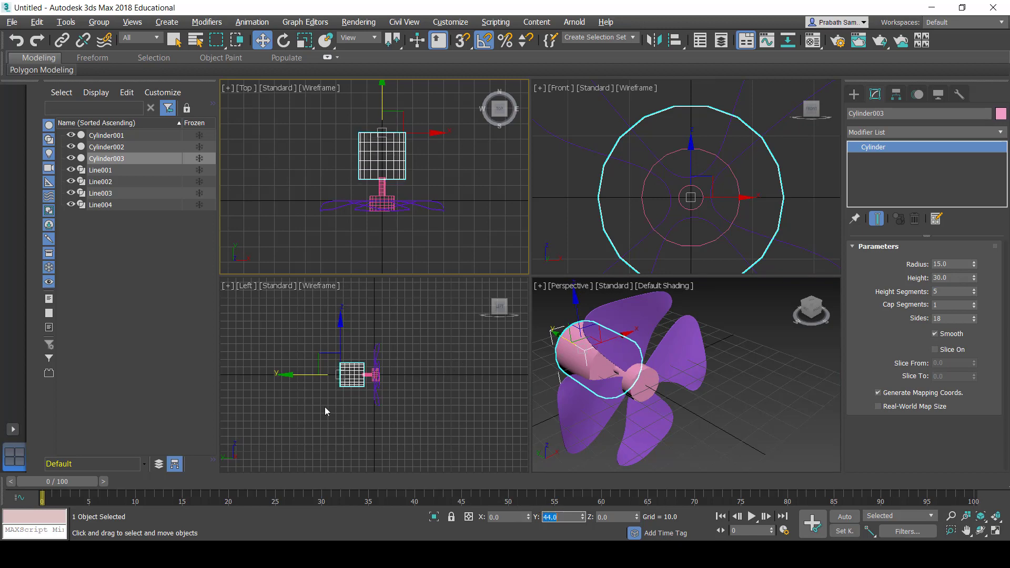
scroll(706, 181, down, 2)
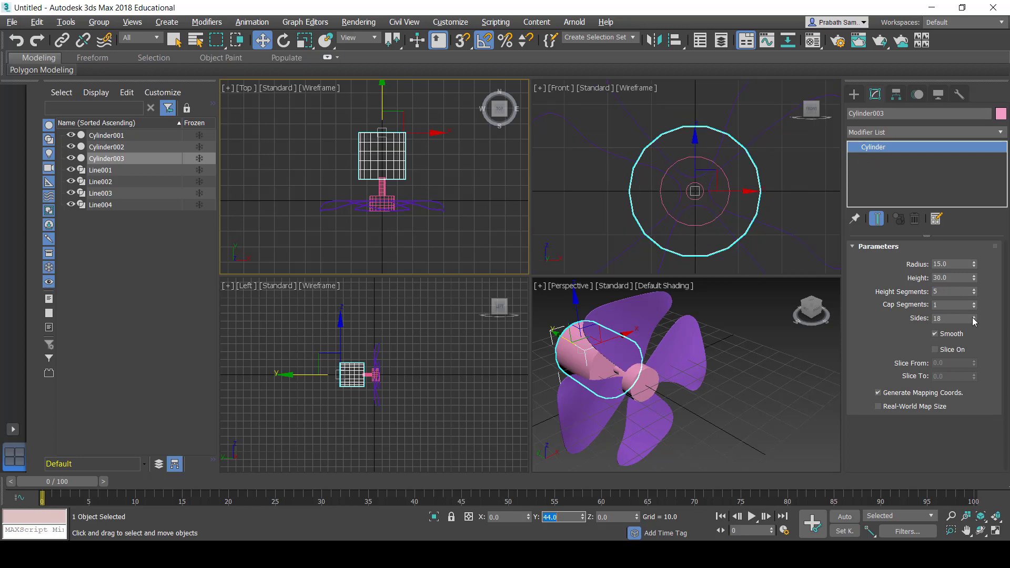
drag(974, 321, 972, 303)
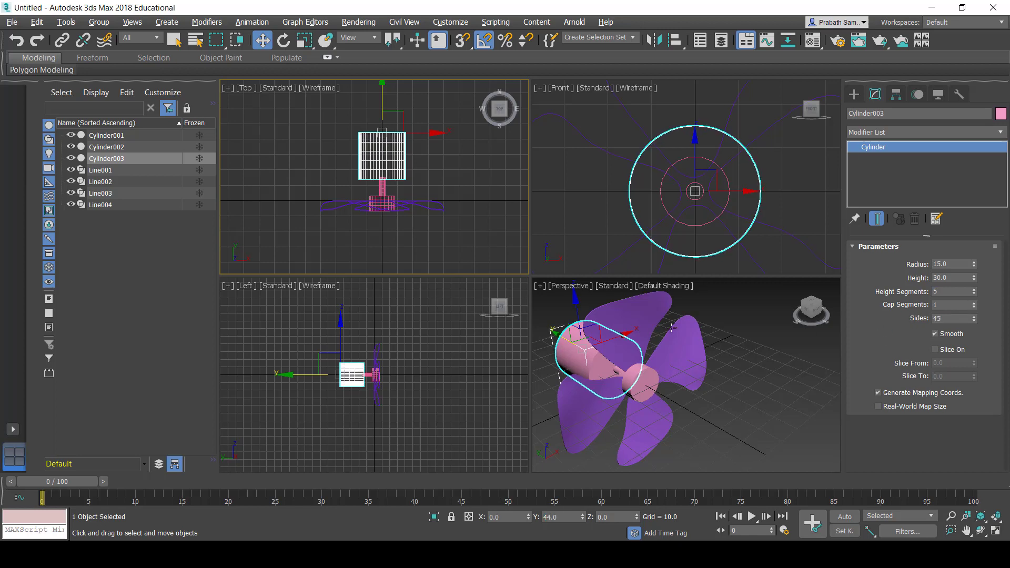
Step: Create a box around the rear cylinder in the Top view, about 44 long, 44 wide and -13 high
click(855, 95)
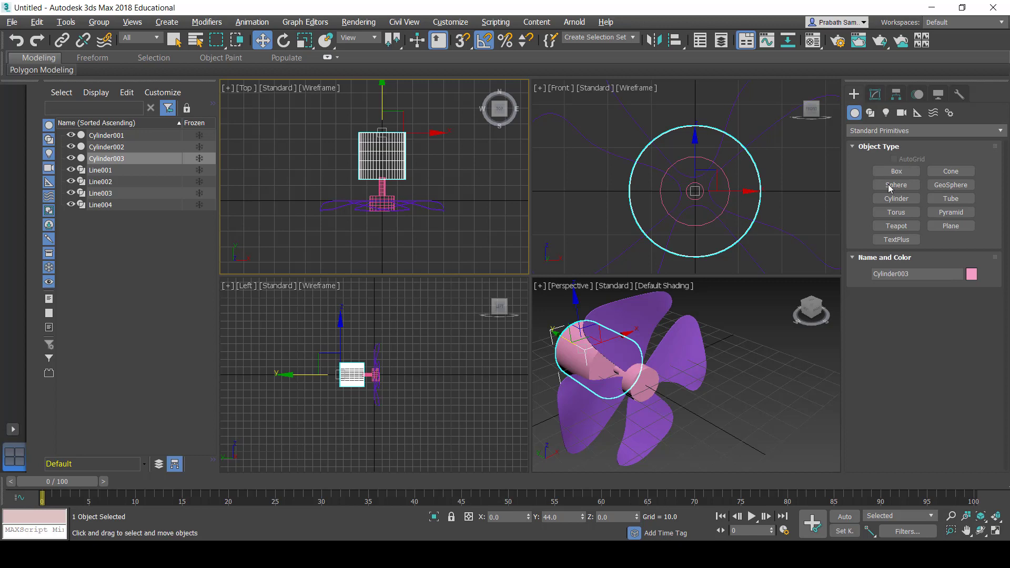
click(897, 171)
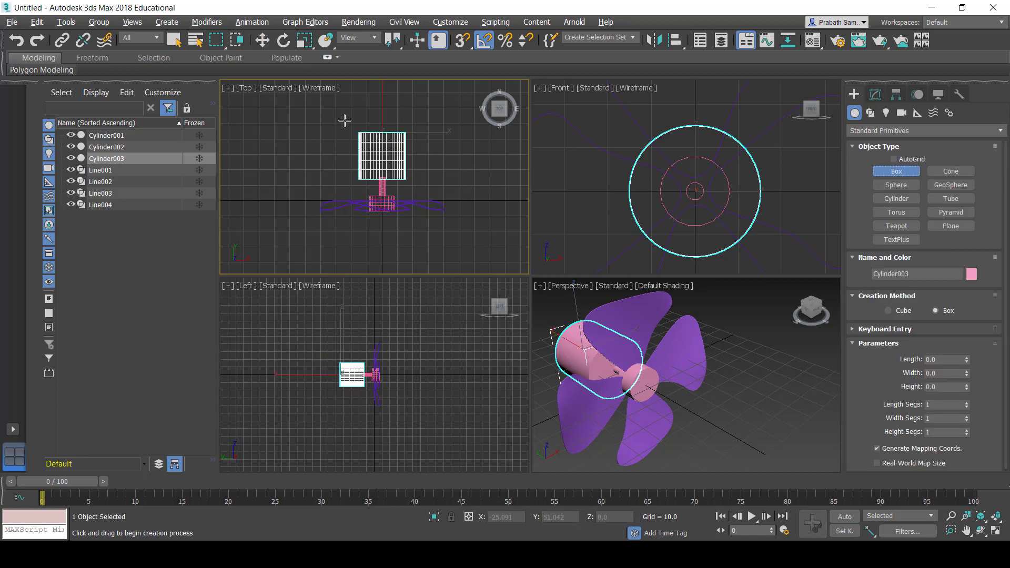
drag(344, 120, 414, 190)
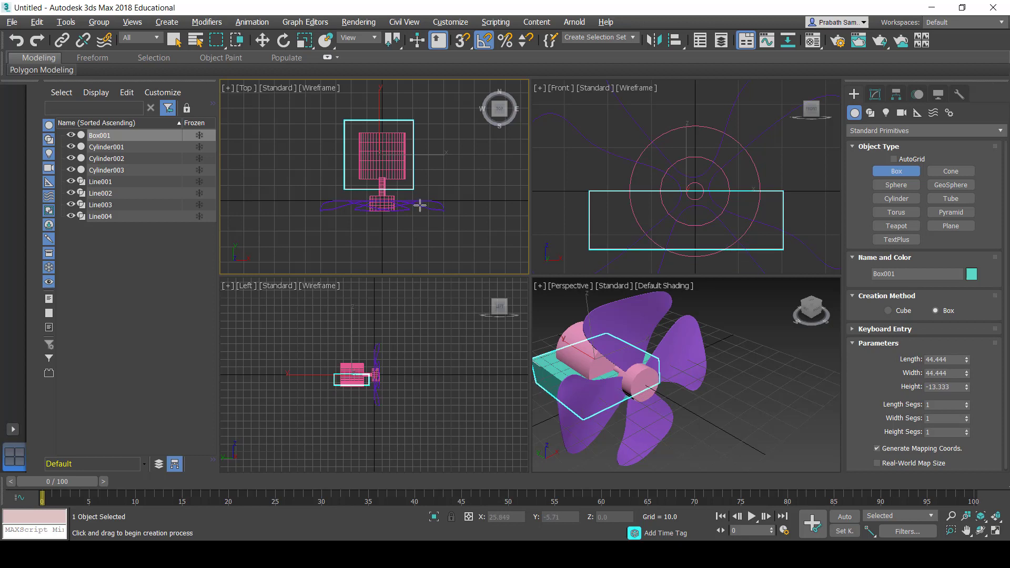
click(421, 206)
Step: Center the box at X 0.0 and lower it in the Front view to about Z -8.7
click(262, 40)
click(620, 208)
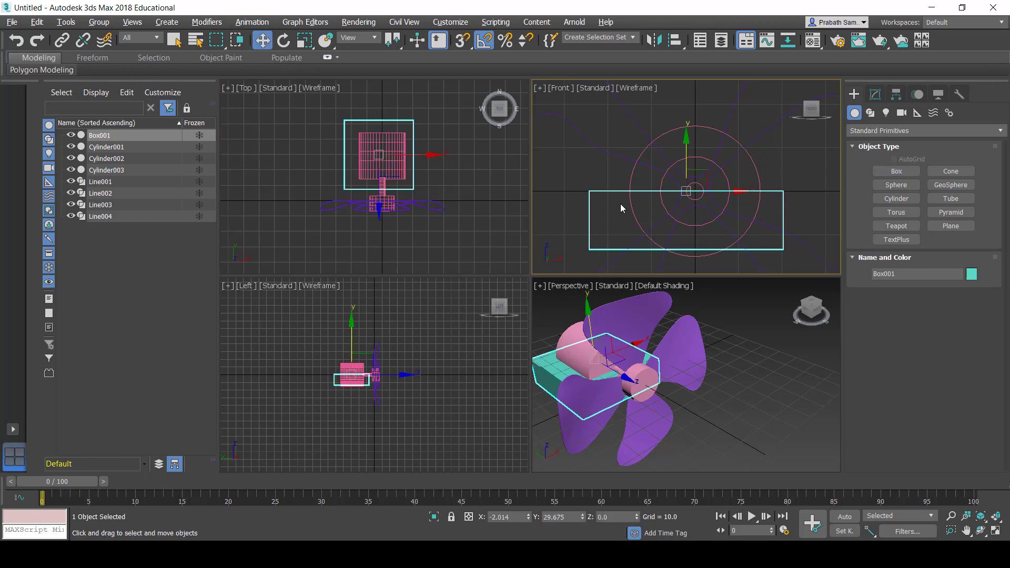
right_click(528, 517)
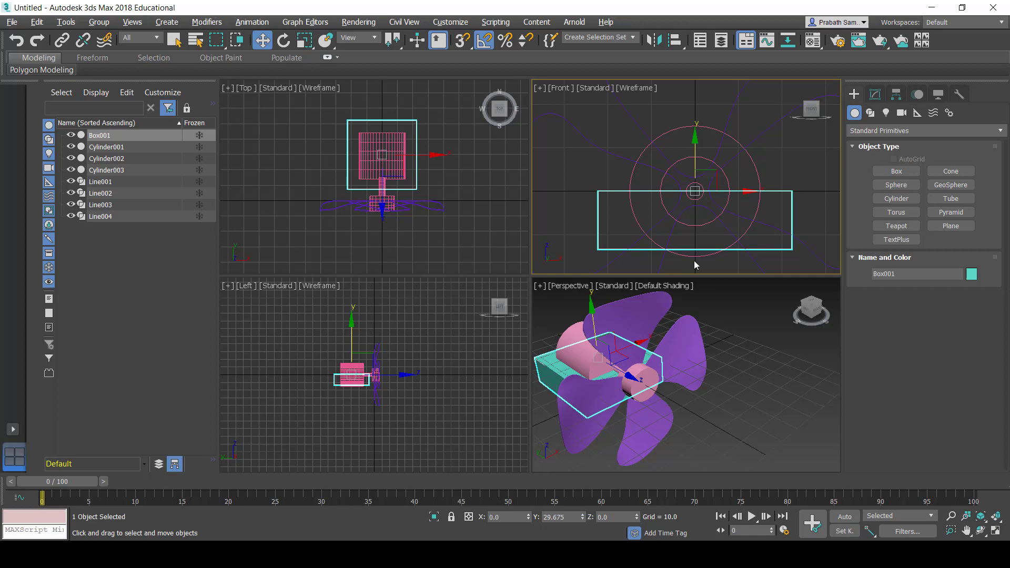
drag(695, 148, 697, 185)
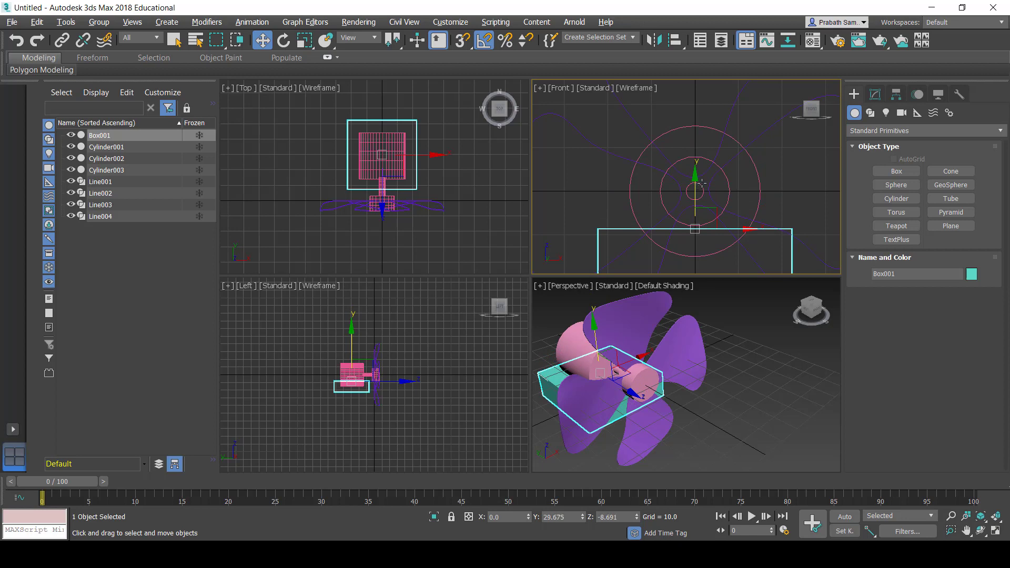
Step: Set the box's length to 35.0
click(876, 95)
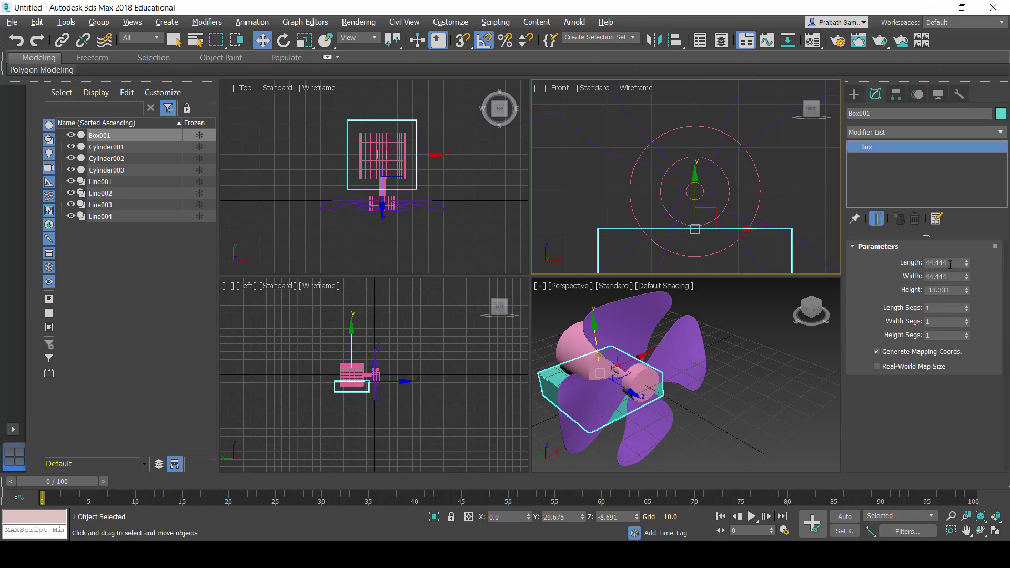
text(40)
key(Tab)
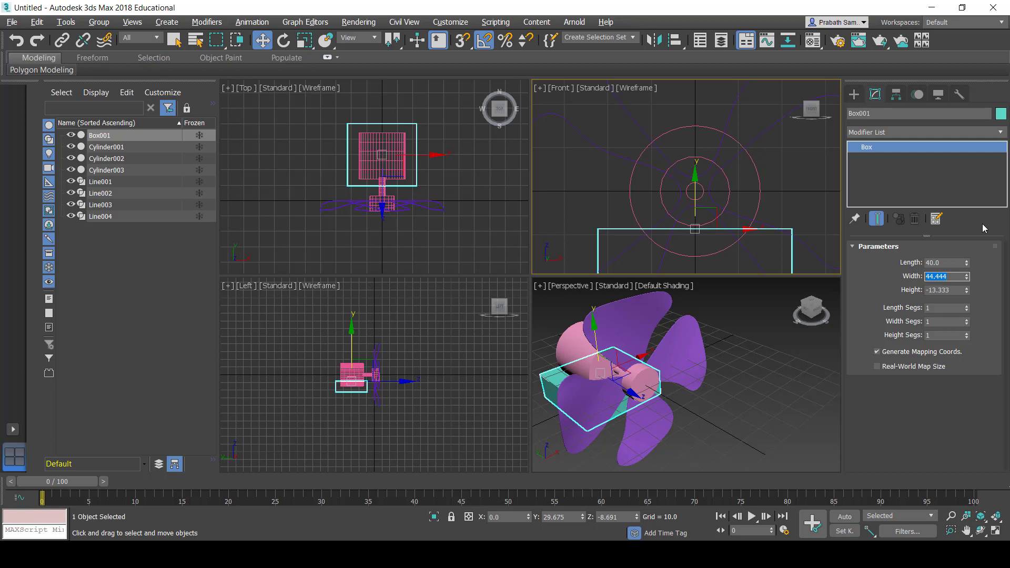
key(shift+Tab)
text(30)
key(Tab)
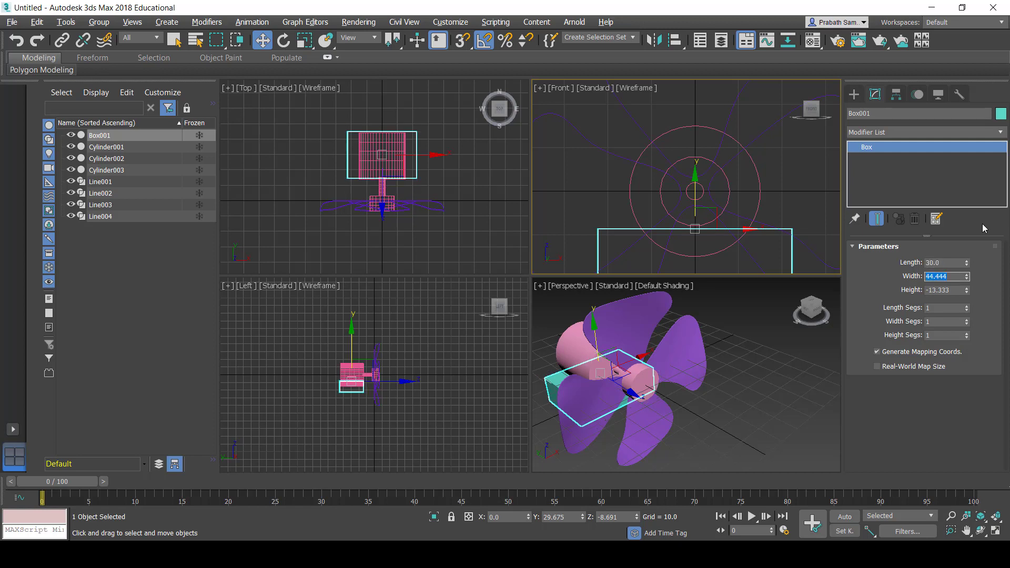
key(shift+Tab)
text(35)
key(Tab)
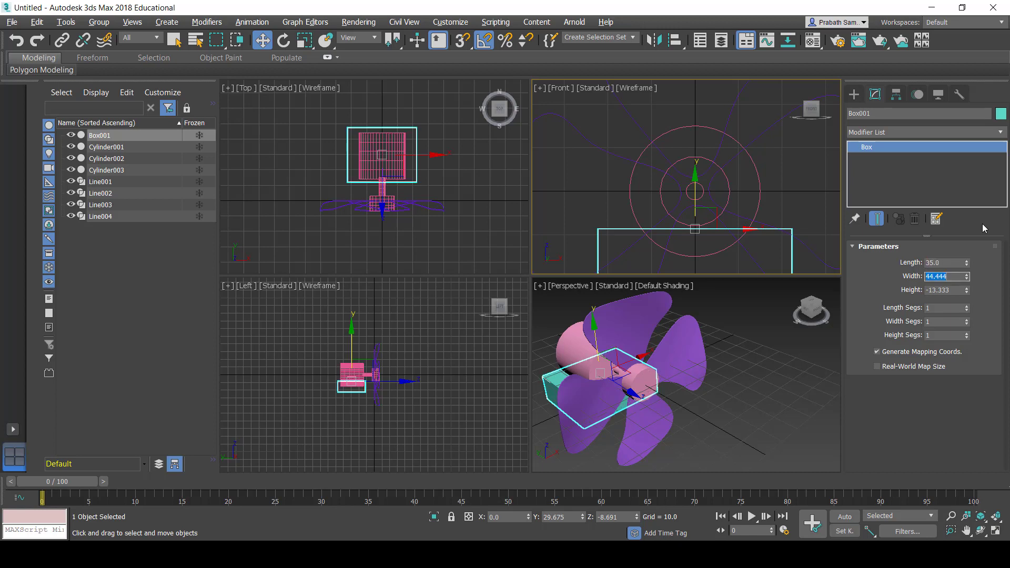
Step: Set the box's width to 40.0 and its height to -13.0
text(40)
key(Tab)
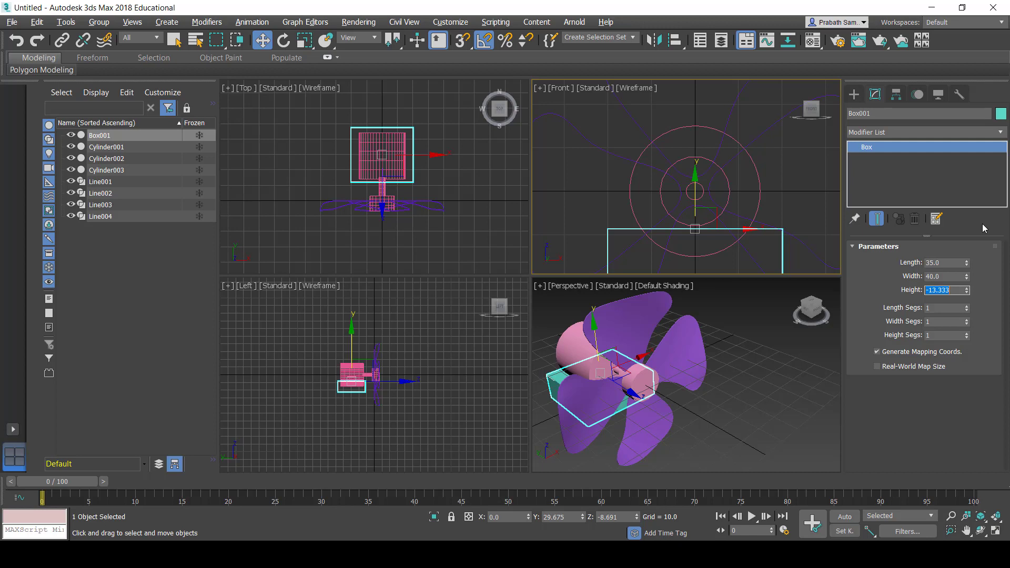
text(-13)
key(Return)
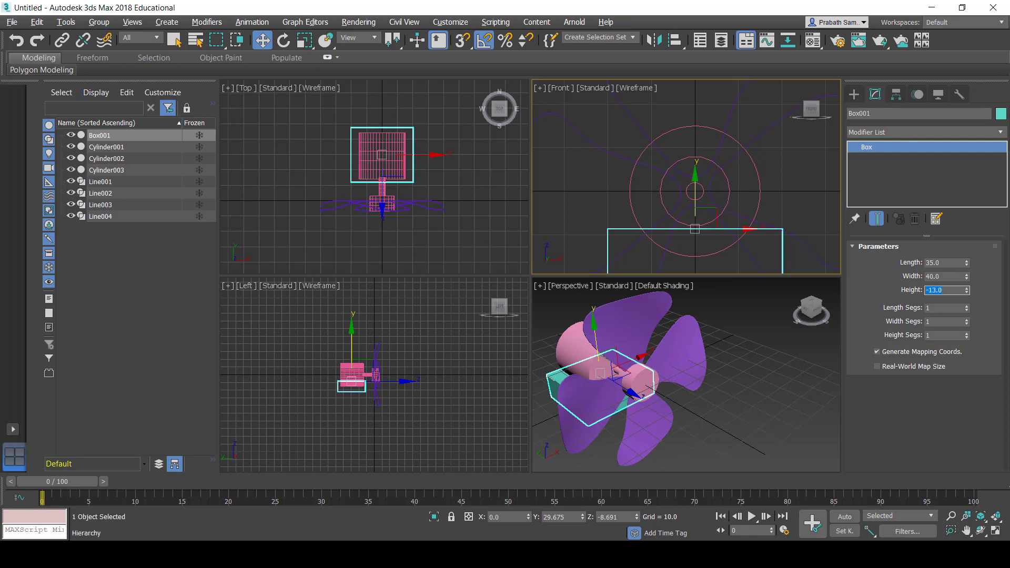
Step: Shift the box to about Y 29.0 in the Top view and set its Z position to -12
click(412, 149)
scroll(383, 121, up, 3)
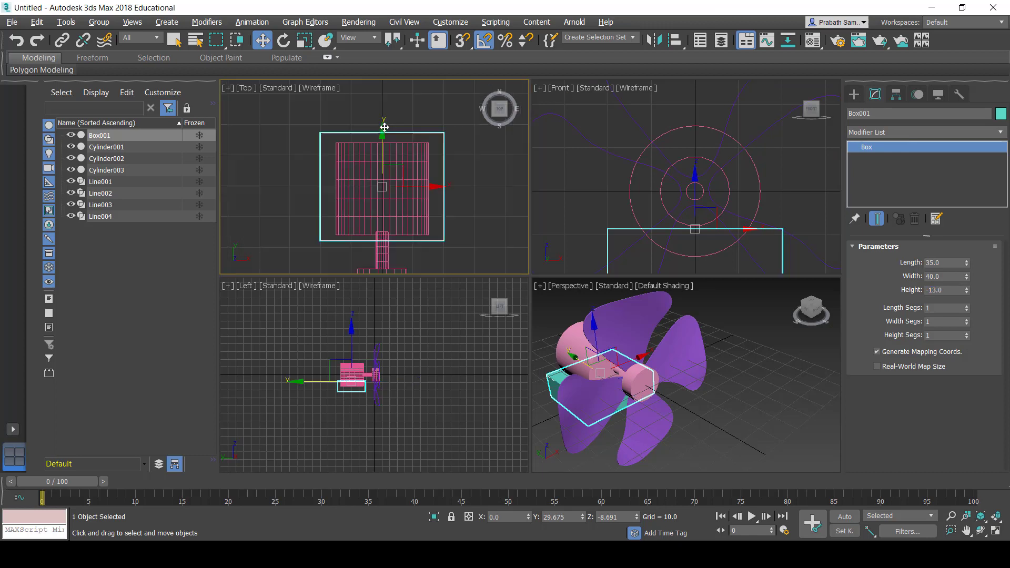
drag(383, 134, 382, 136)
scroll(663, 211, down, 3)
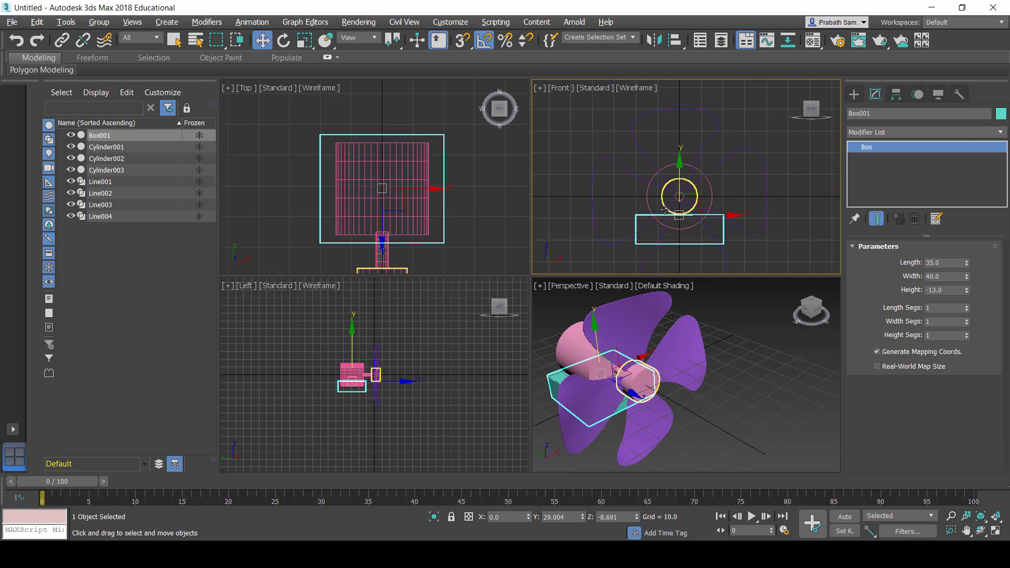
drag(685, 172, 685, 180)
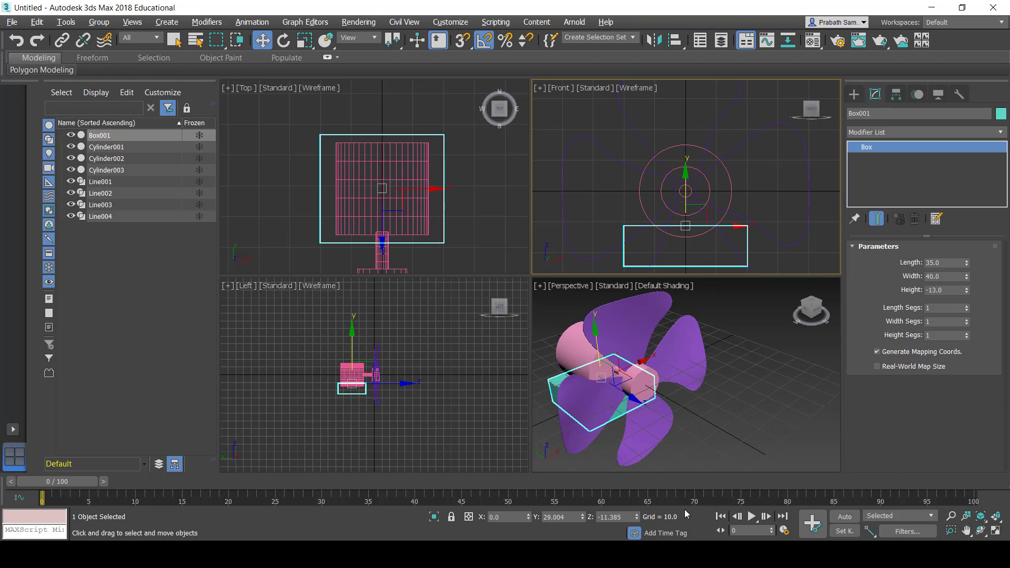
drag(624, 518, 553, 518)
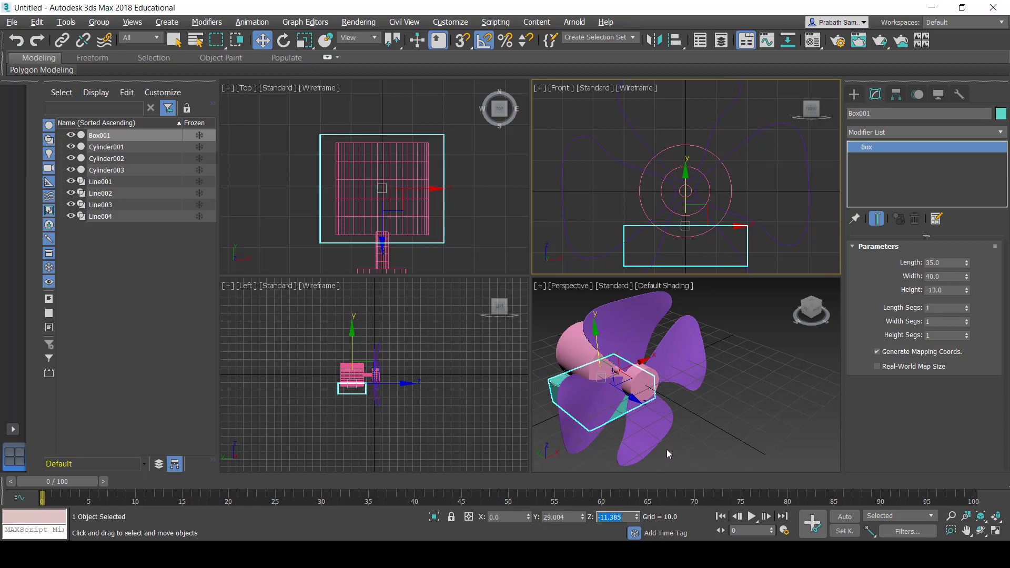
text(-12)
key(Return)
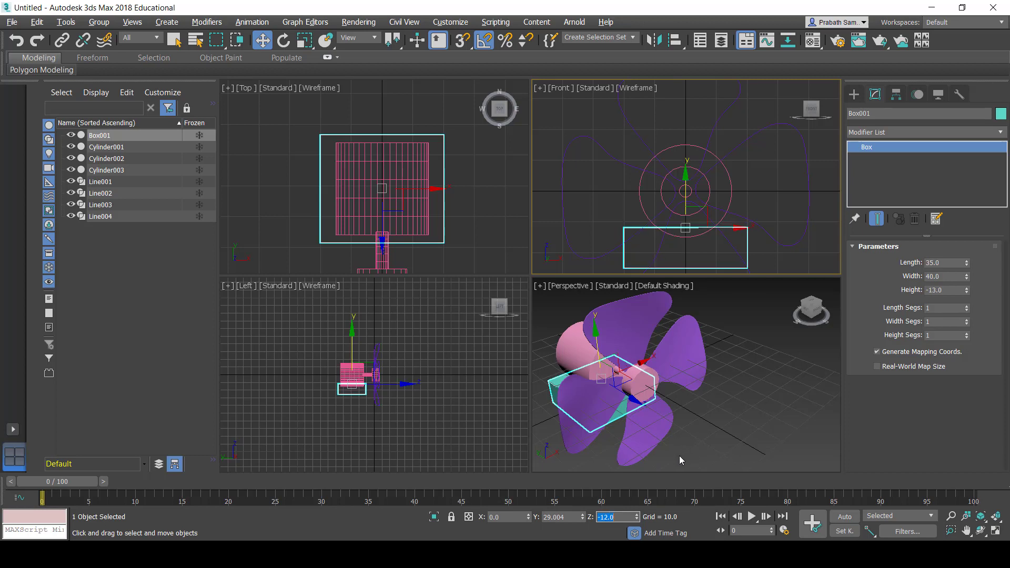
Step: Subtract the box from the rear cylinder with a Boolean compound object to flatten the cylinder's underside
click(649, 166)
click(854, 95)
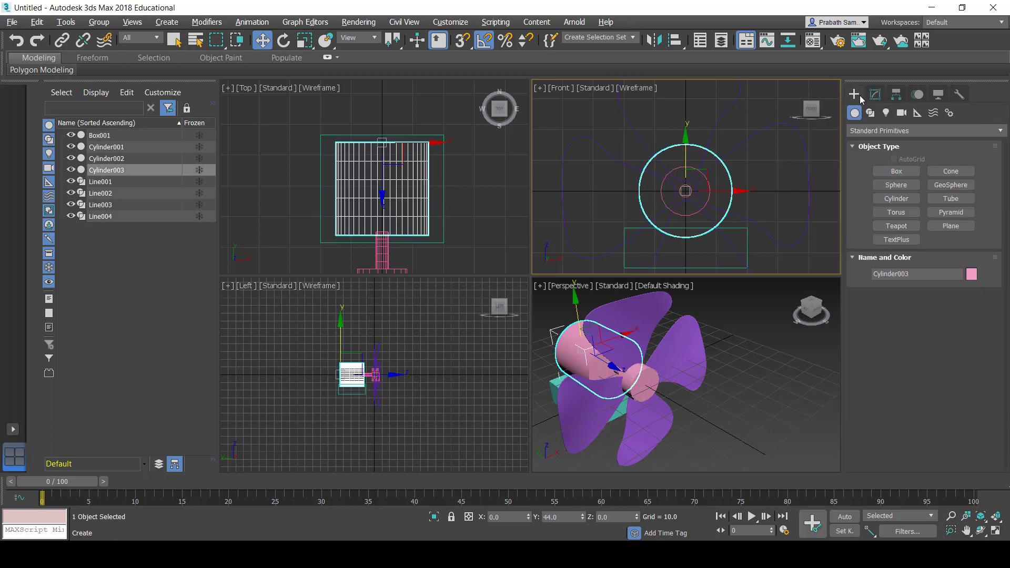
click(888, 132)
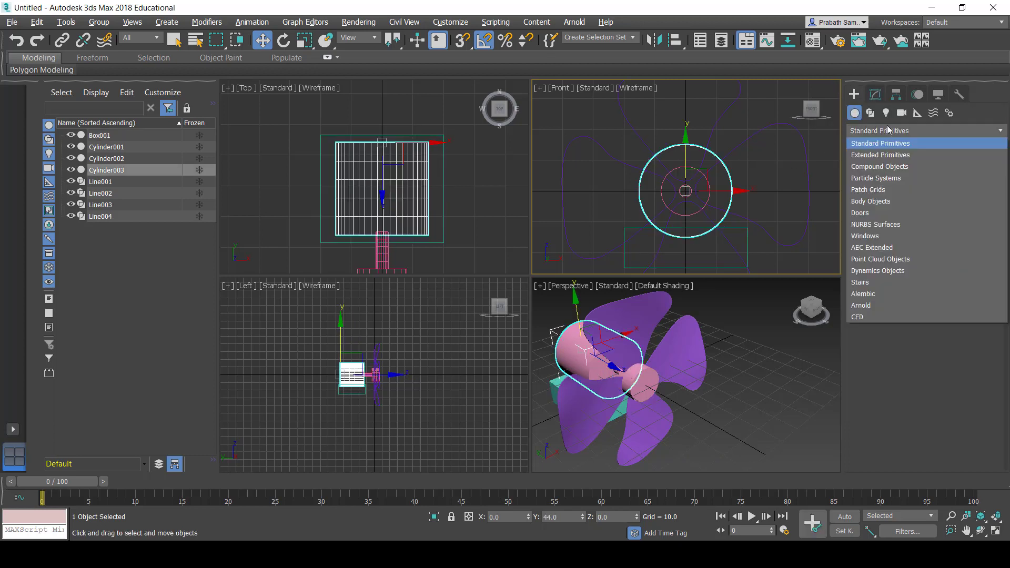
click(893, 167)
click(951, 198)
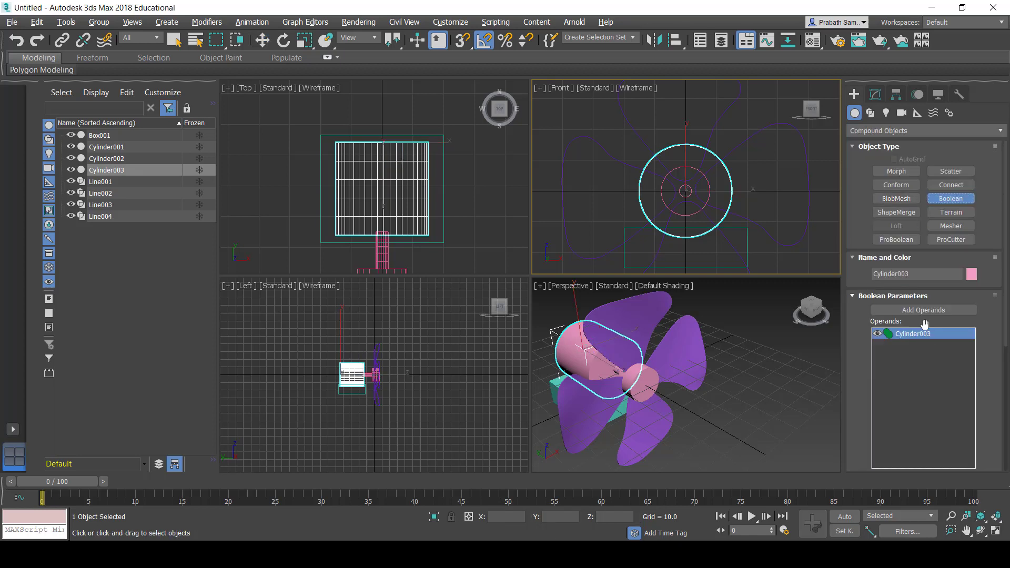
click(902, 310)
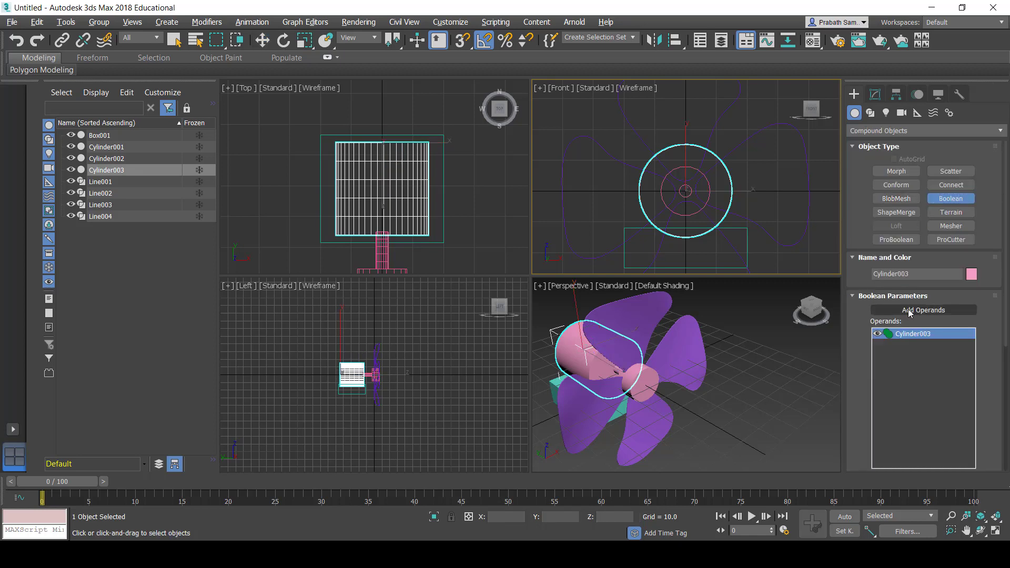
click(683, 268)
drag(863, 355, 863, 262)
click(893, 453)
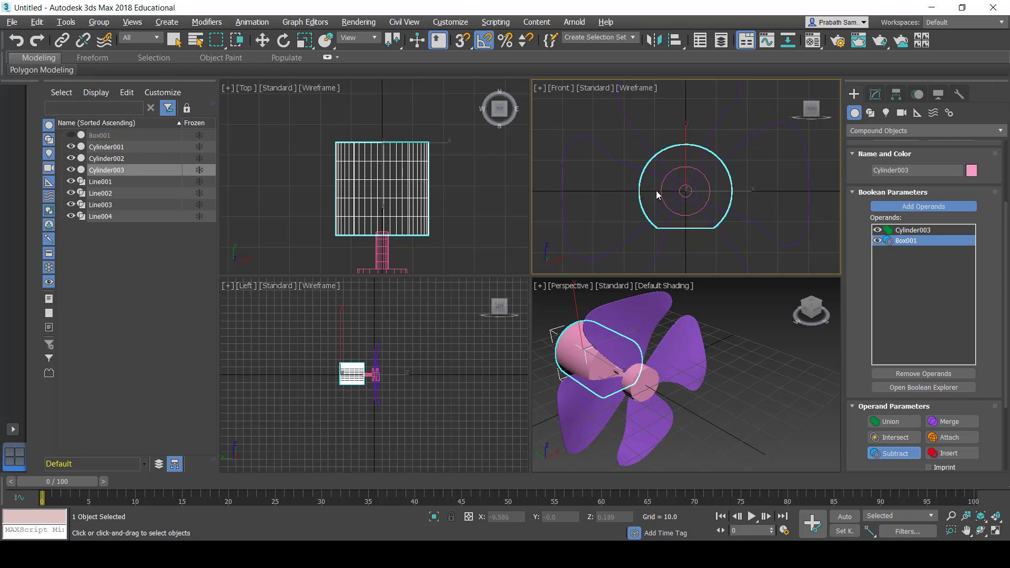
Step: Create a standard cylinder at the rear cylinder's center in the Top view, about 4.1 in radius and -28.5 high
click(875, 96)
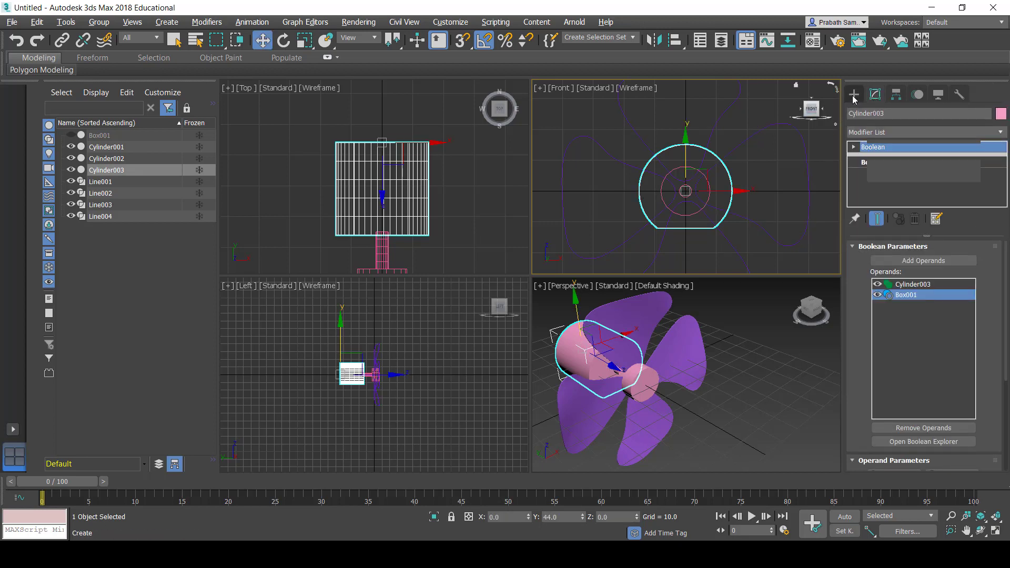
click(853, 95)
click(872, 134)
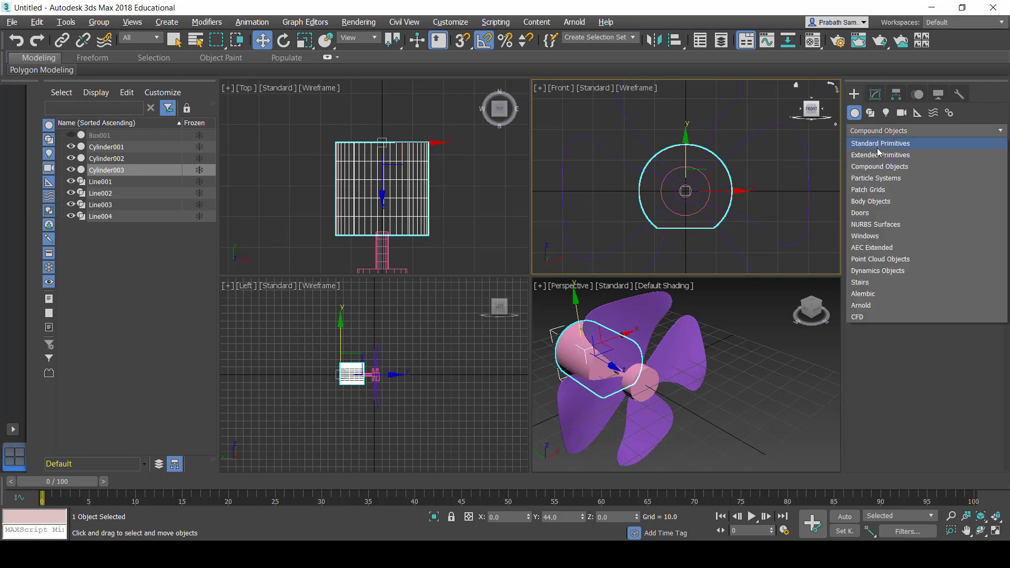
click(873, 140)
click(877, 199)
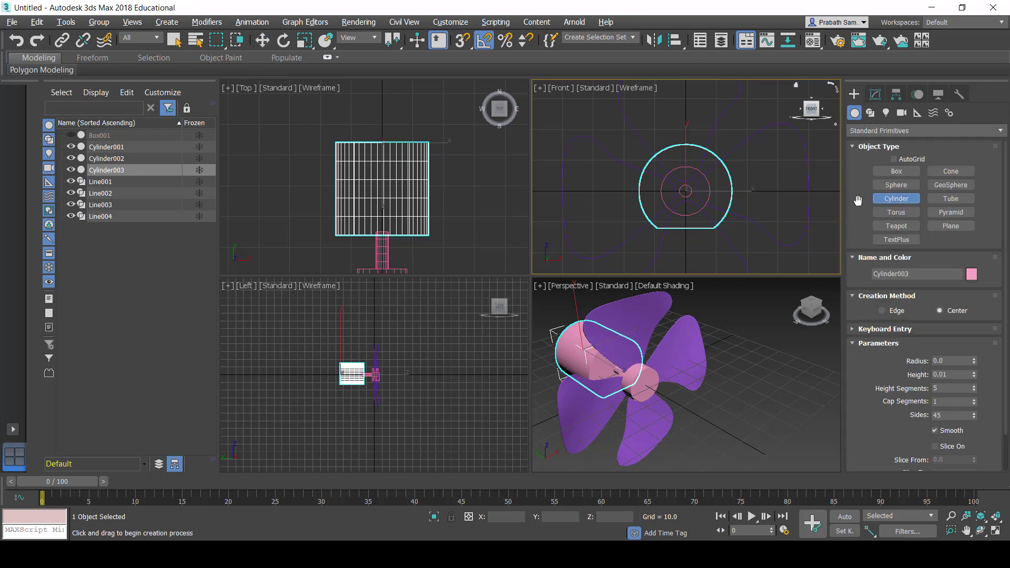
scroll(383, 187, down, 4)
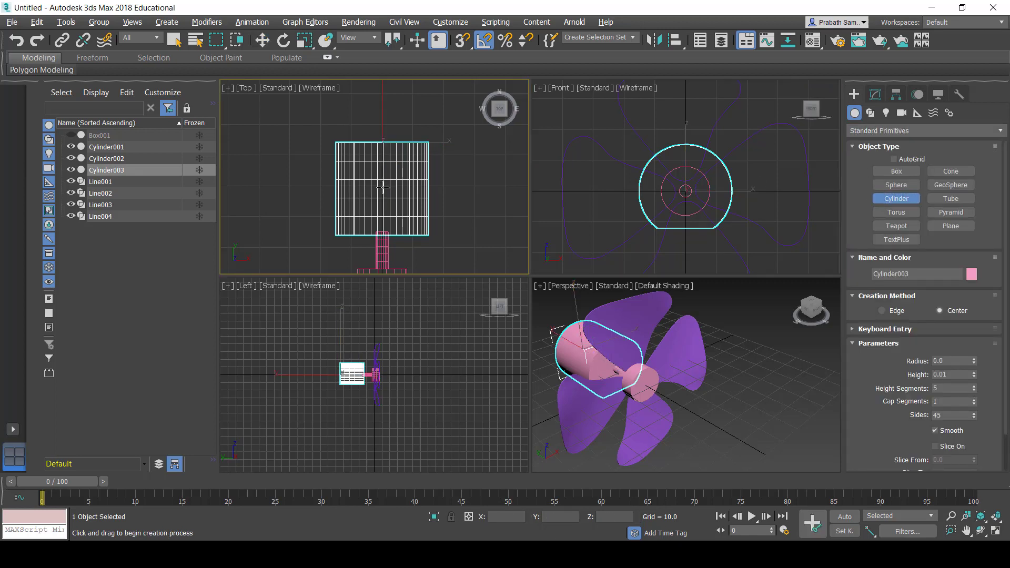
scroll(381, 187, up, 4)
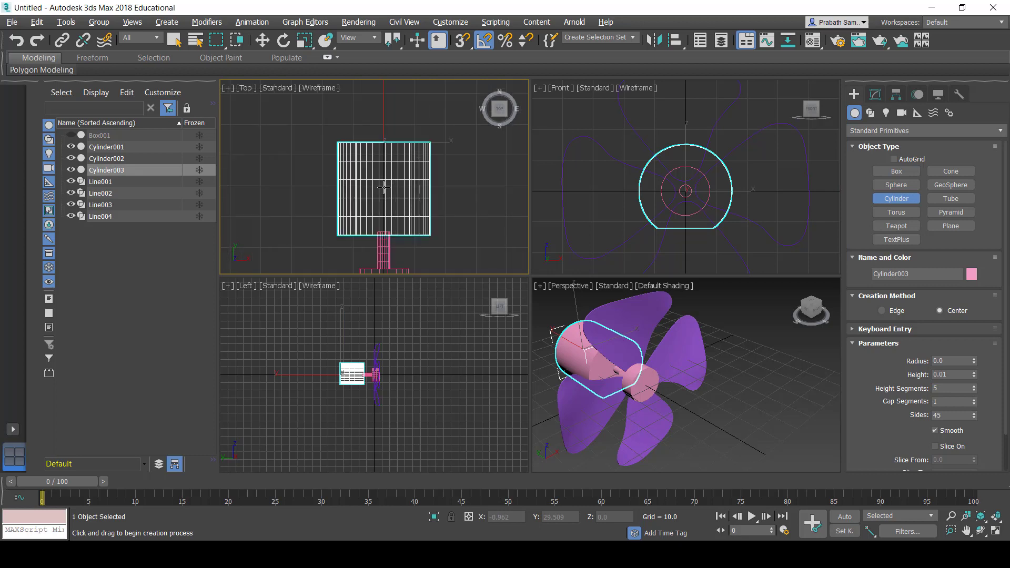
drag(385, 187, 385, 199)
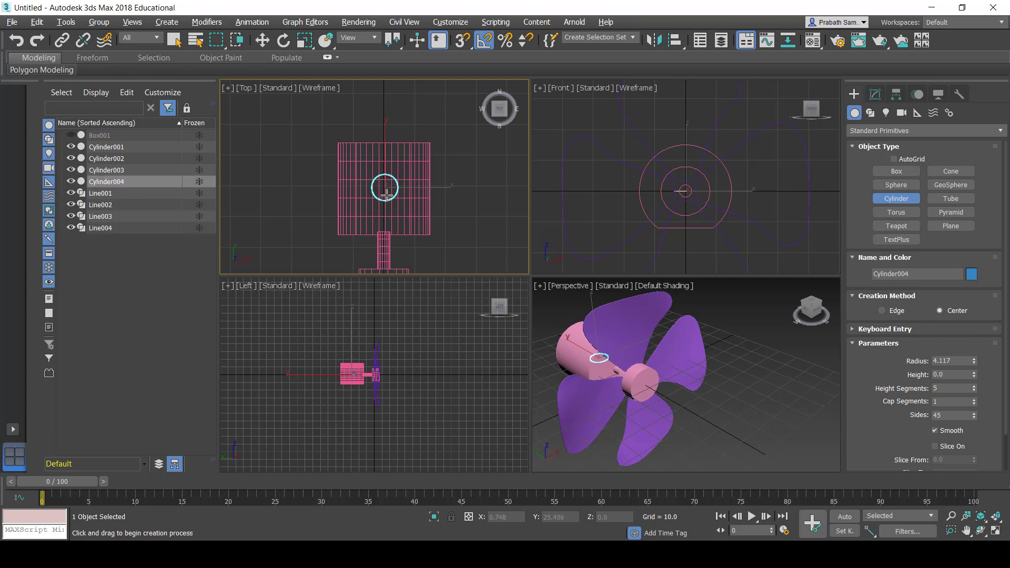
click(419, 287)
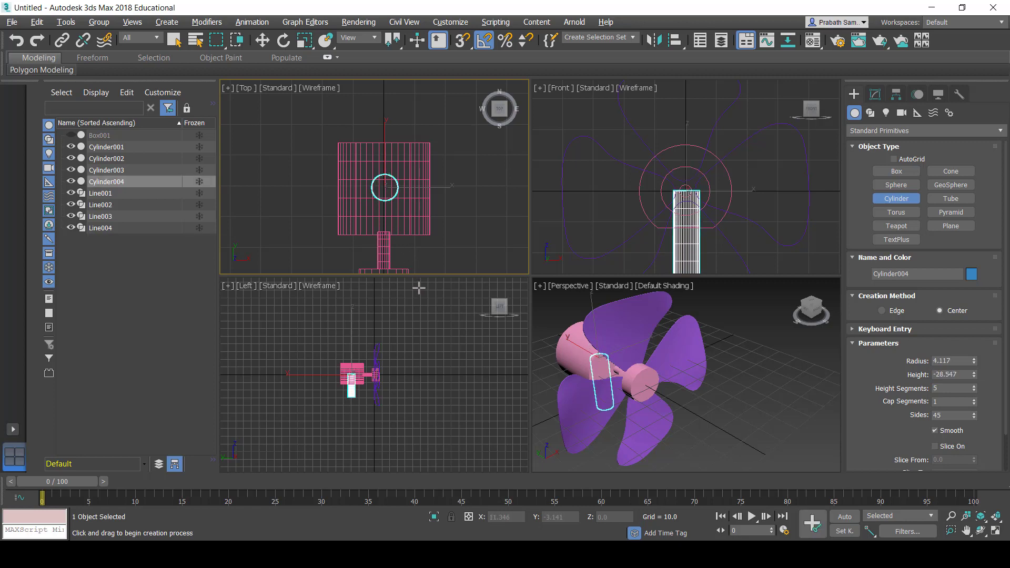
Step: Lower the new vertical cylinder beneath the motor body and position it at X 0, Y 30, Z -10
click(262, 40)
scroll(624, 213, down, 2)
middle_drag(667, 185, 663, 138)
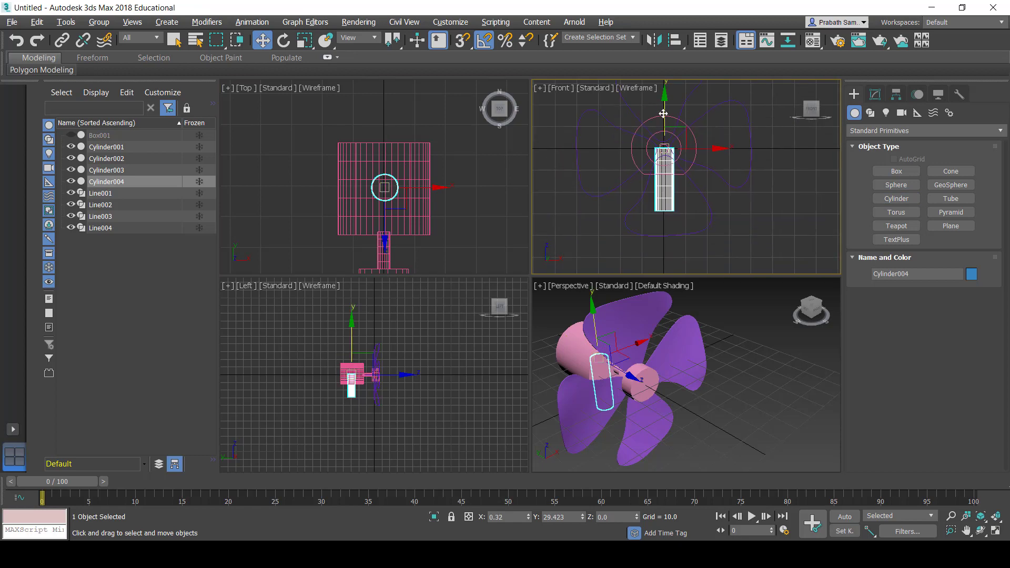
drag(664, 111, 666, 133)
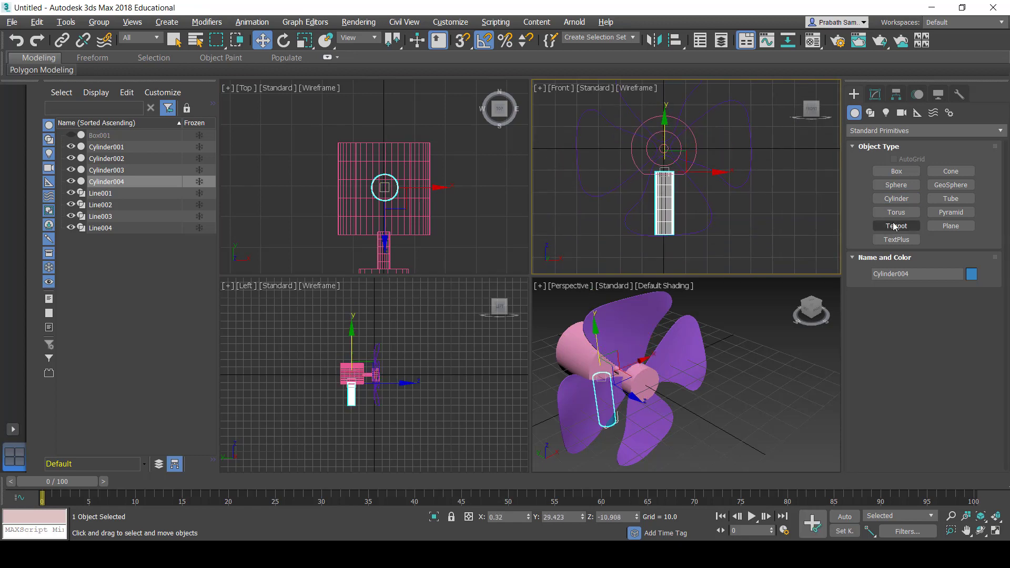
click(875, 95)
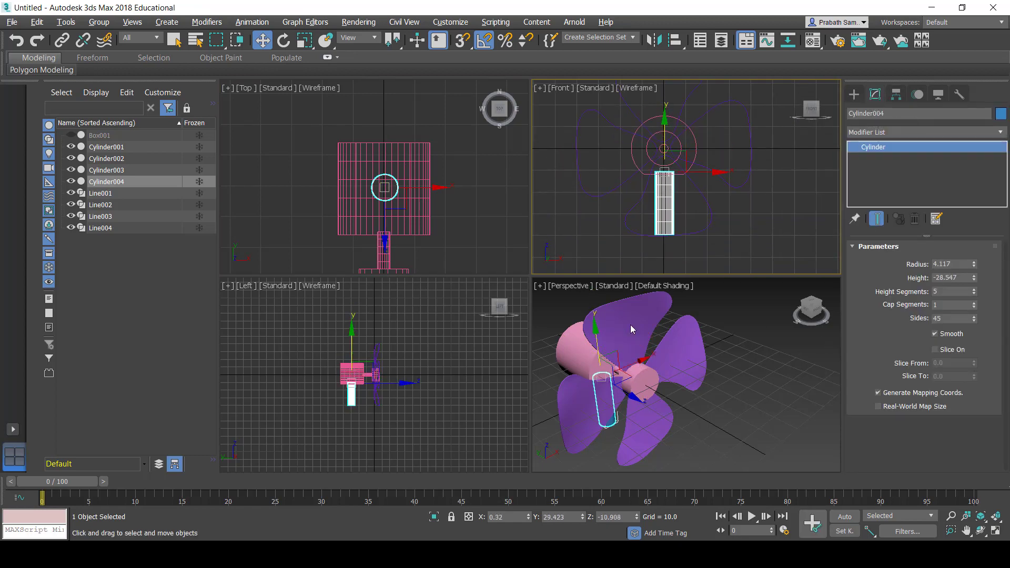
right_click(528, 518)
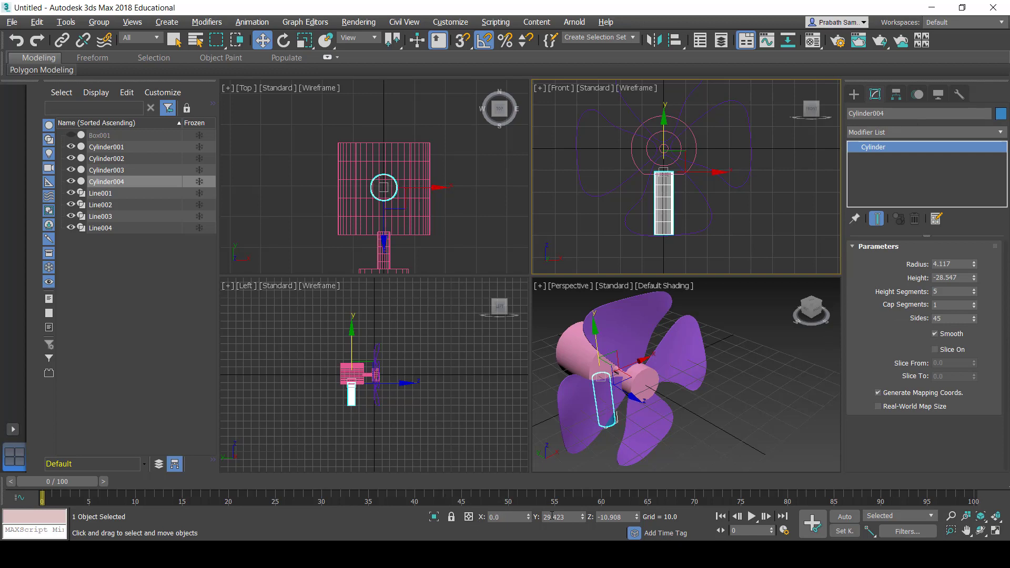
drag(570, 518, 522, 516)
text(30)
key(Tab)
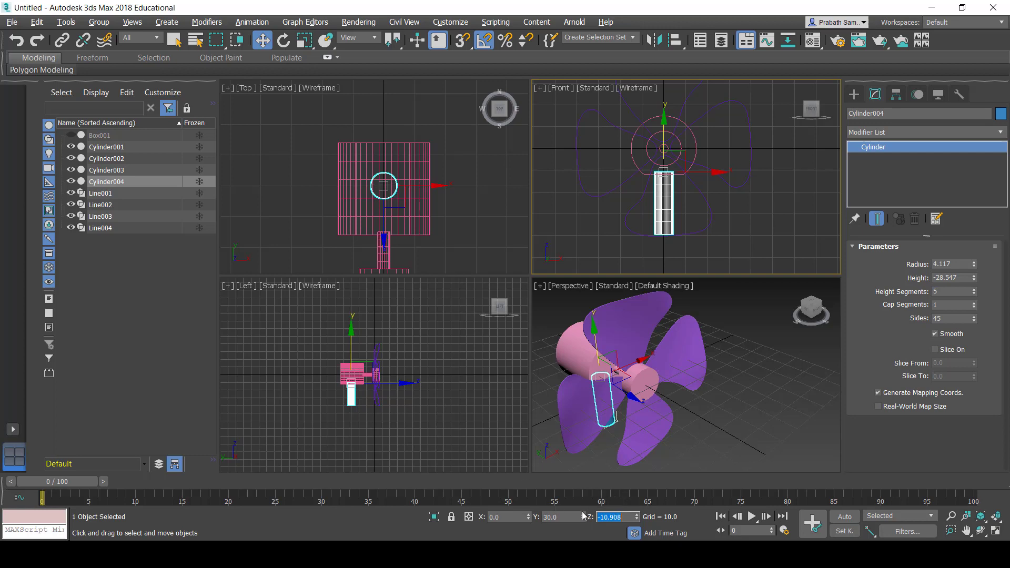
text(-10)
key(Return)
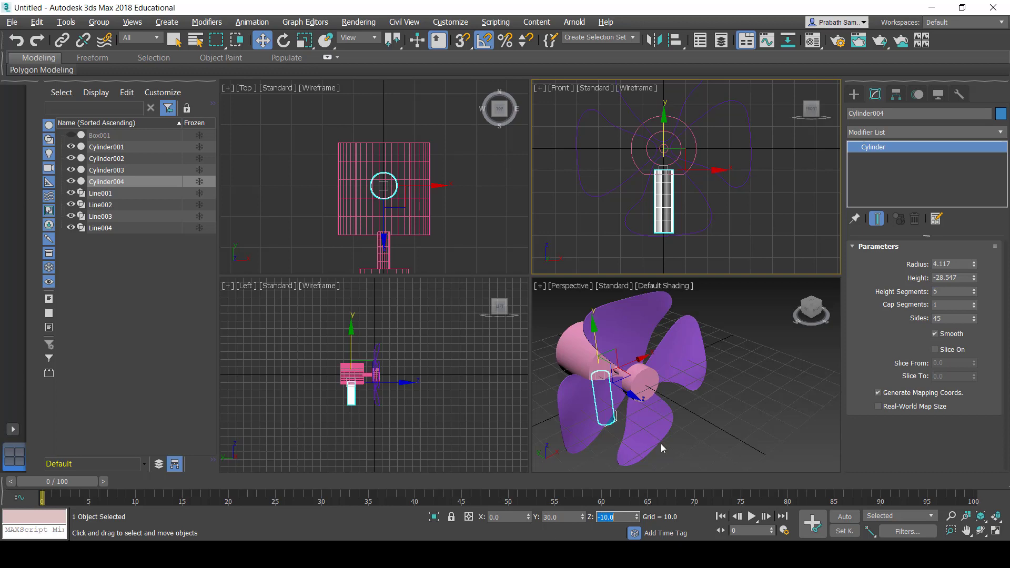
Step: Set the vertical cylinder's radius to 4 and its height to -30
click(950, 264)
text(4)
key(Tab)
text(-)
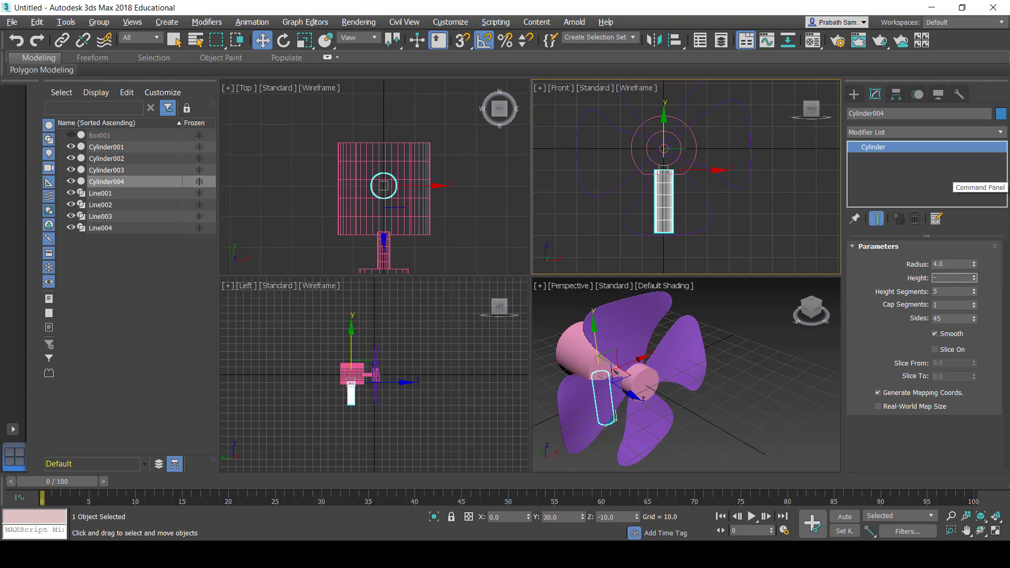
text(30)
key(Tab)
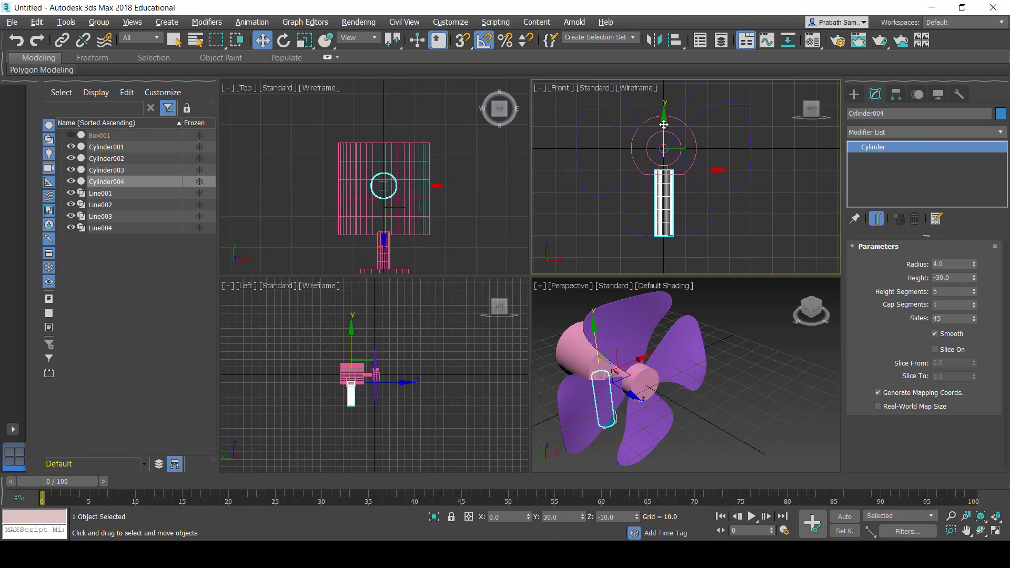
Step: Clone the vertical cylinder downward in the Front view as a single copy at about Z -39.3
mouse_move(664, 125)
mouse_down()
mouse_move(668, 197)
mouse_move(670, 188)
mouse_up()
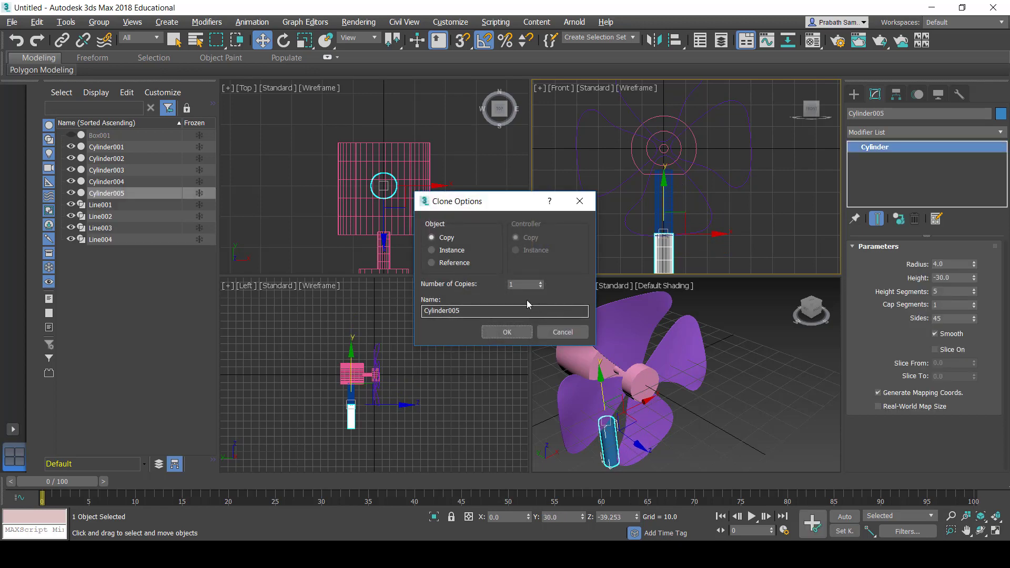
click(524, 332)
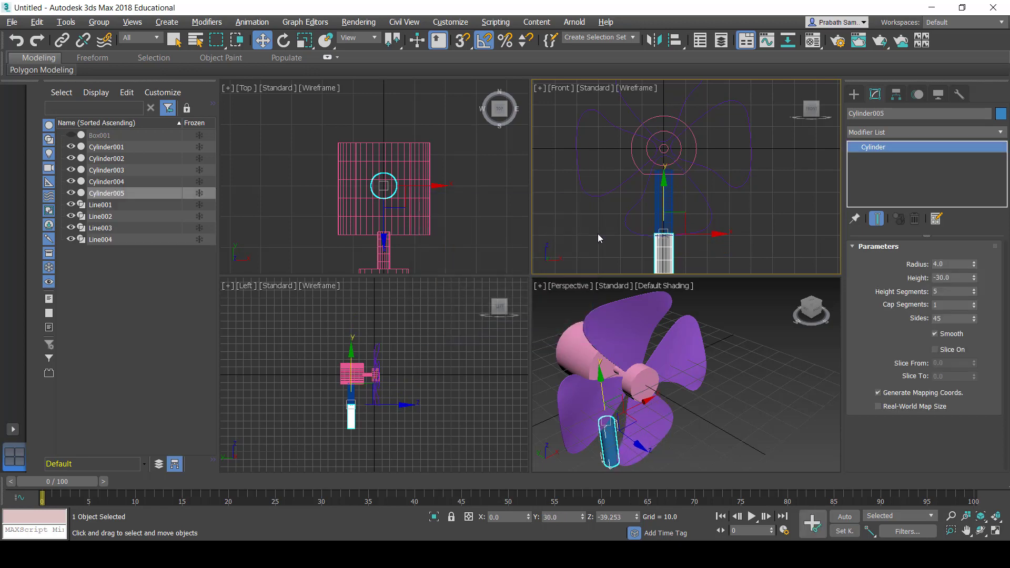
scroll(317, 203, down, 8)
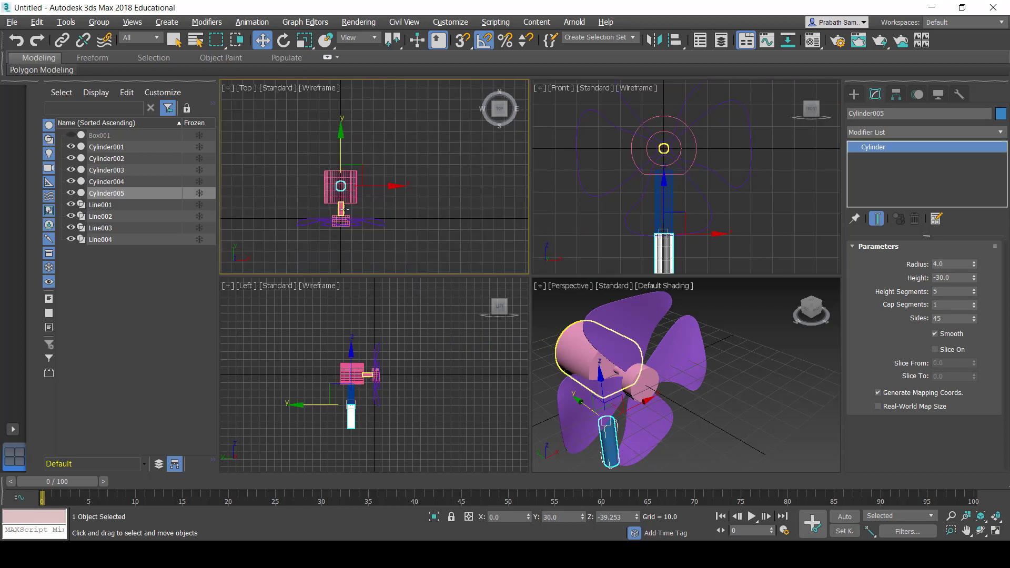
scroll(682, 211, down, 2)
middle_drag(683, 212, 713, 193)
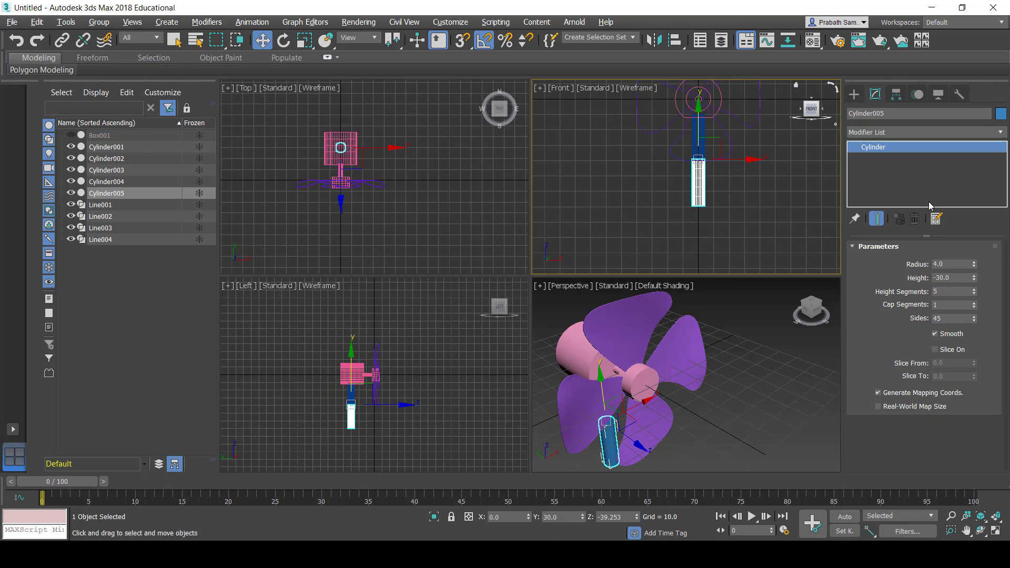
Step: Set the copied lower cylinder's height to -80
double_click(940, 277)
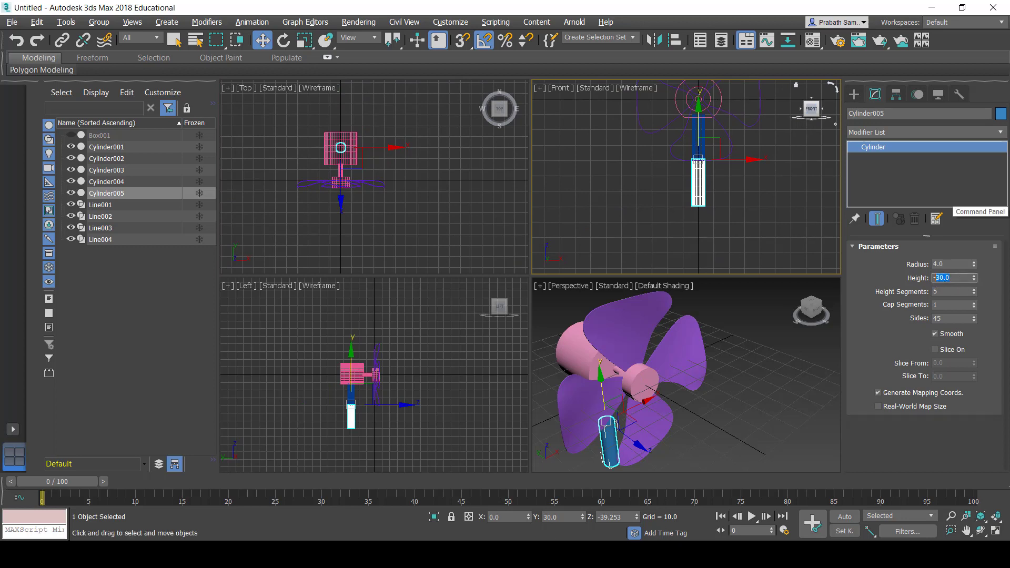
text(60)
key(Return)
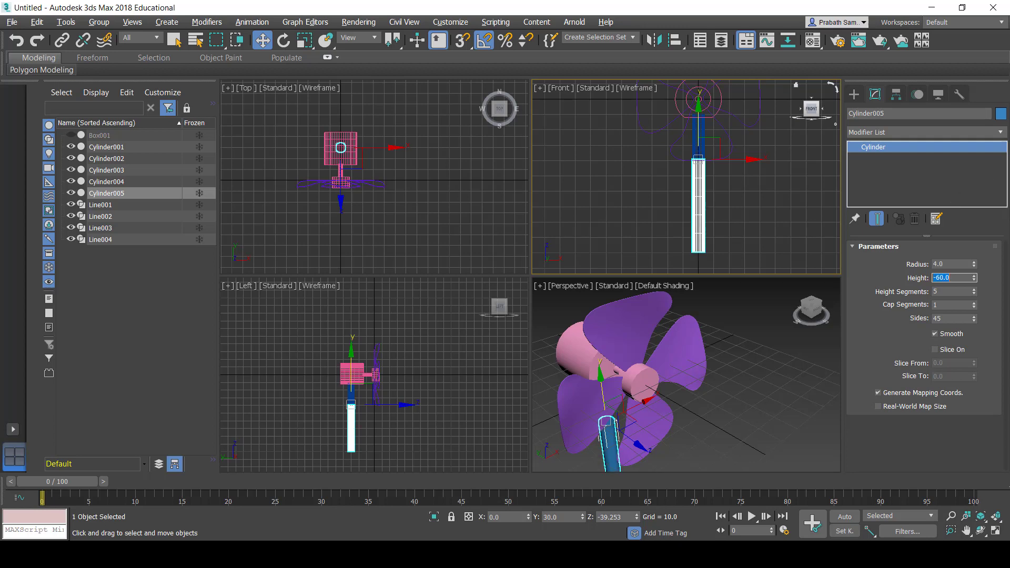
text(-80)
key(Return)
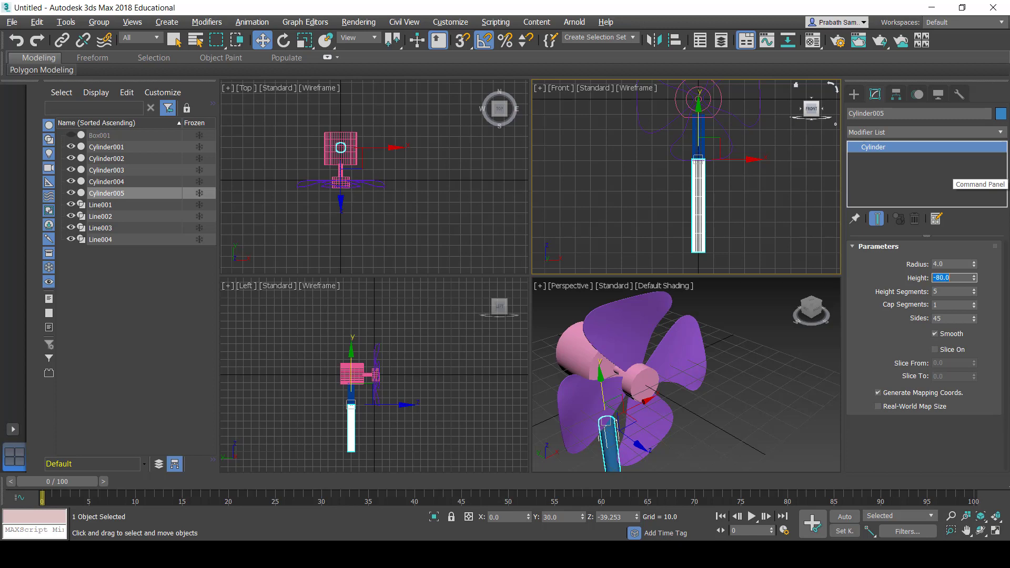
Step: Position the lower stand cylinder at Z -40 so its top meets the base of the upper cylinder
scroll(666, 172, down, 3)
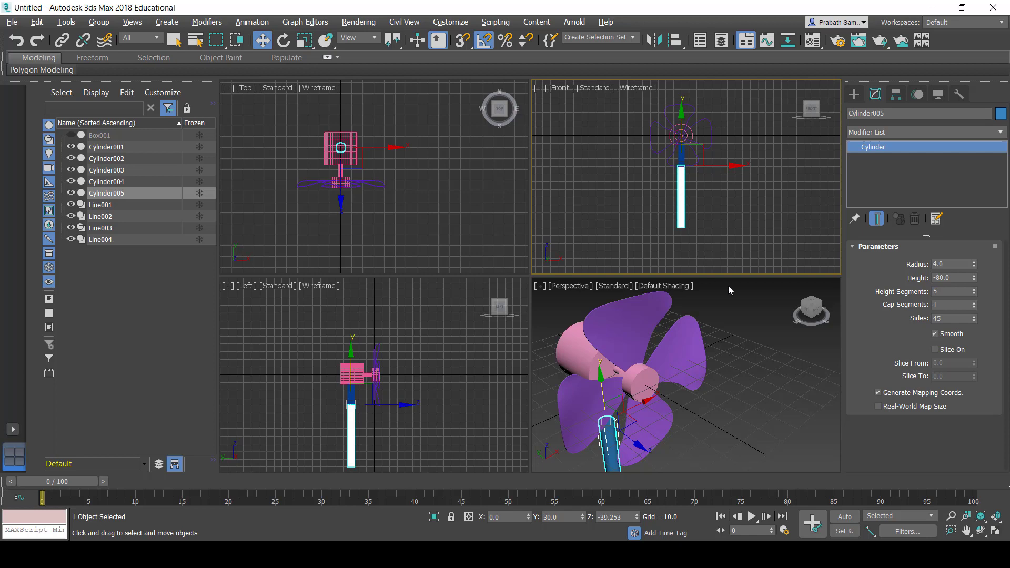
scroll(638, 377, down, 4)
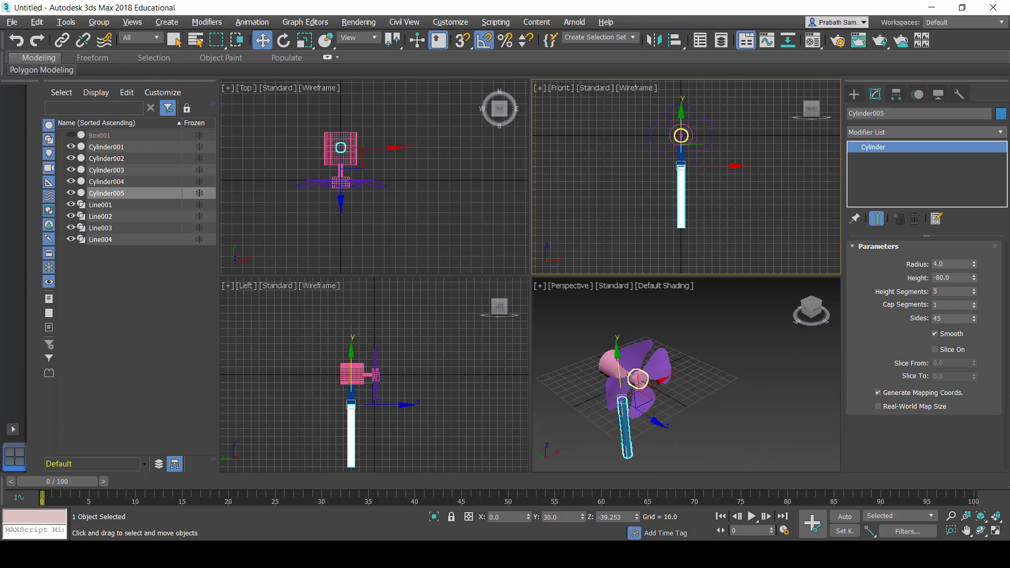
drag(625, 517, 528, 517)
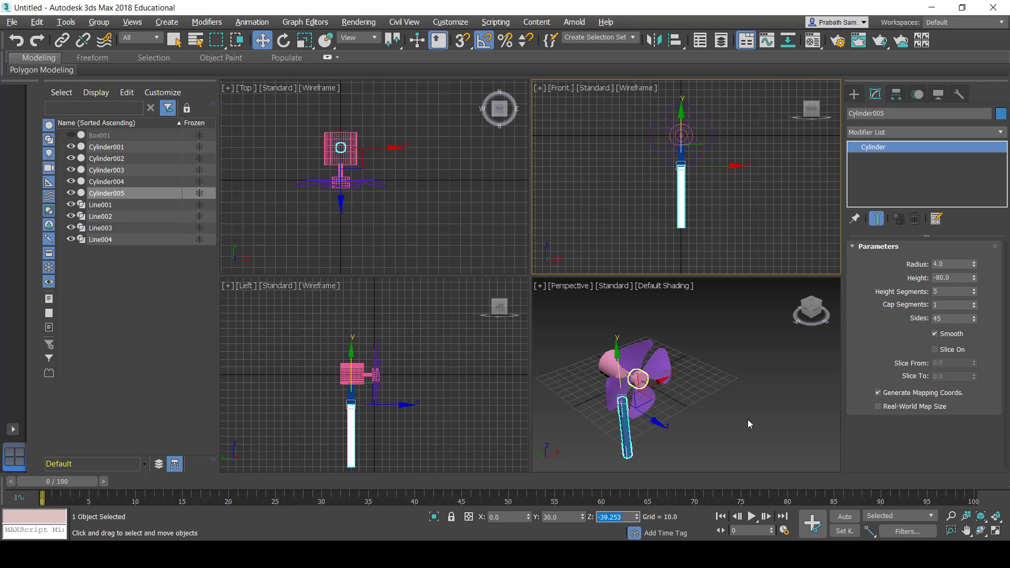
text(-40)
key(Return)
scroll(683, 158, up, 8)
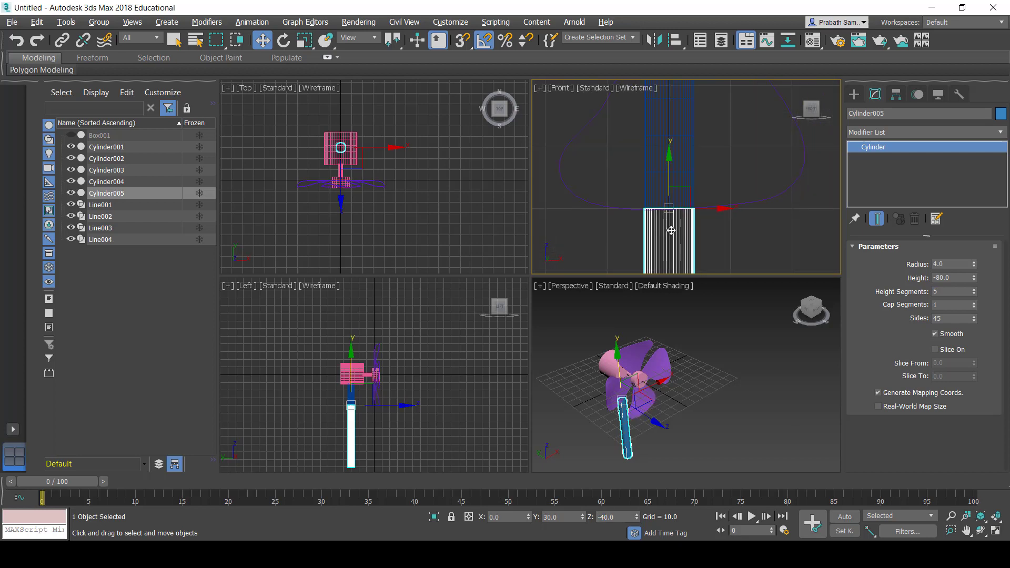
scroll(671, 231, down, 4)
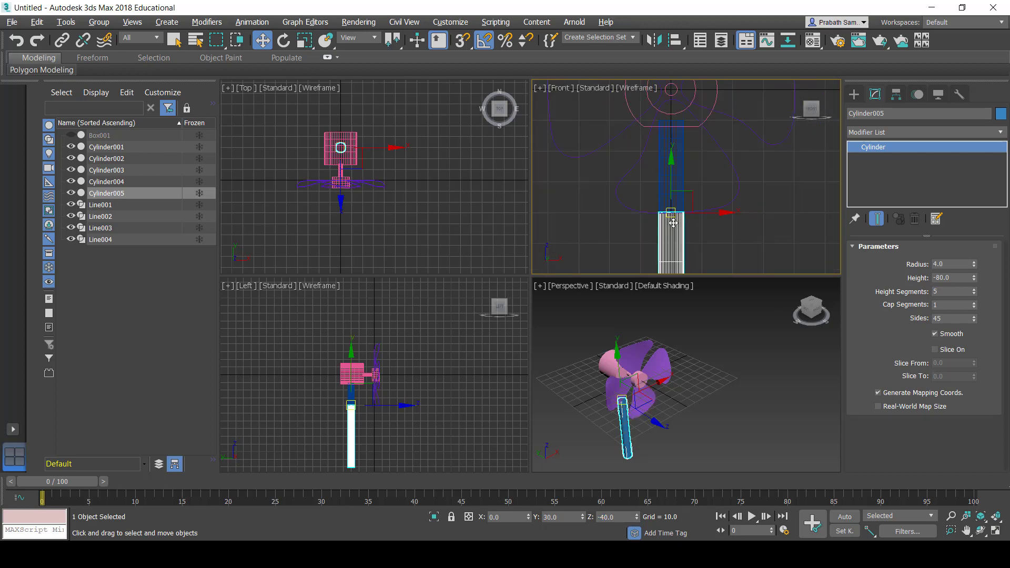
Step: Set the lower stand cylinder's radius to 8
scroll(672, 223, down, 5)
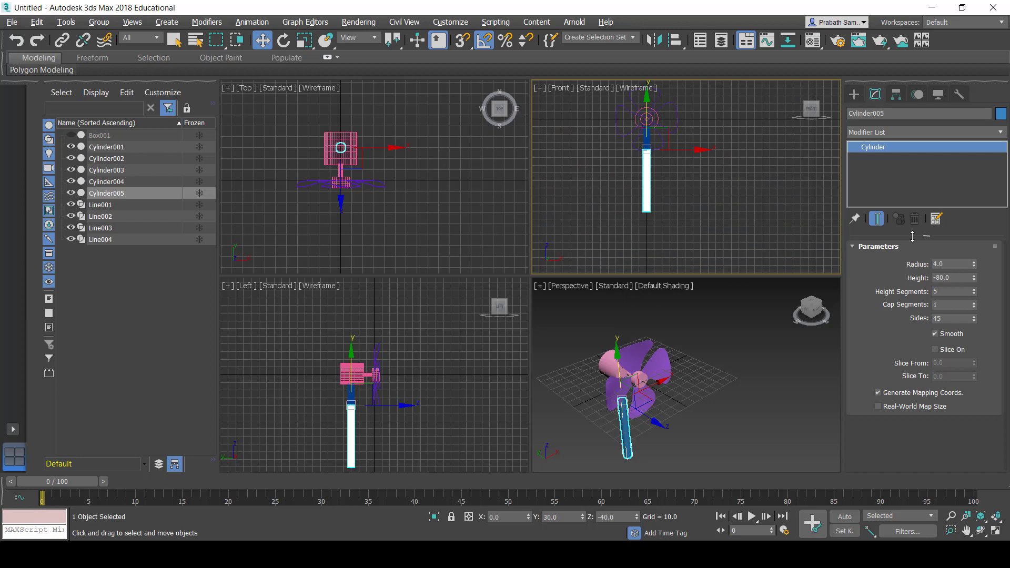
double_click(960, 265)
text(8)
key(Return)
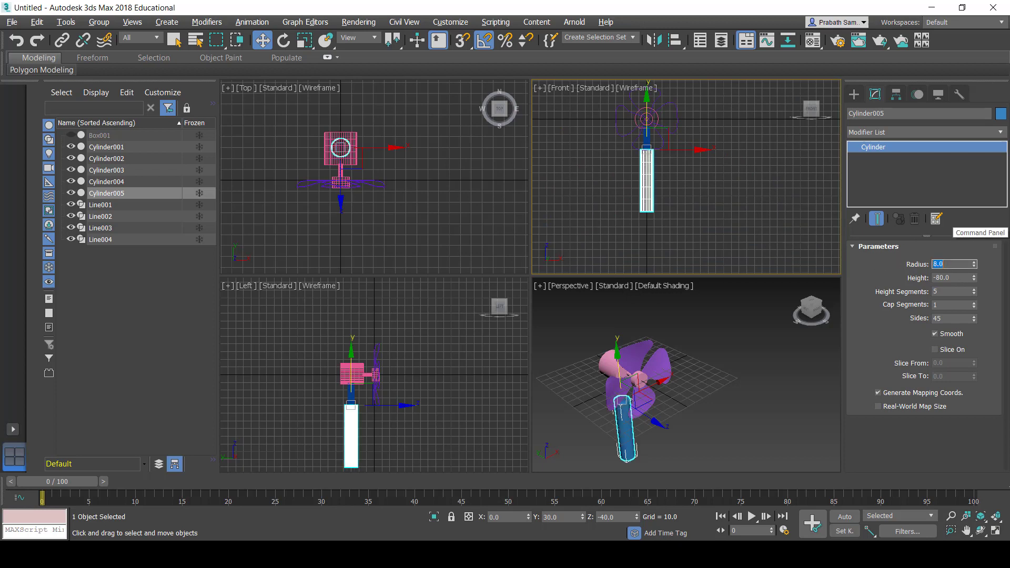
scroll(622, 424, up, 6)
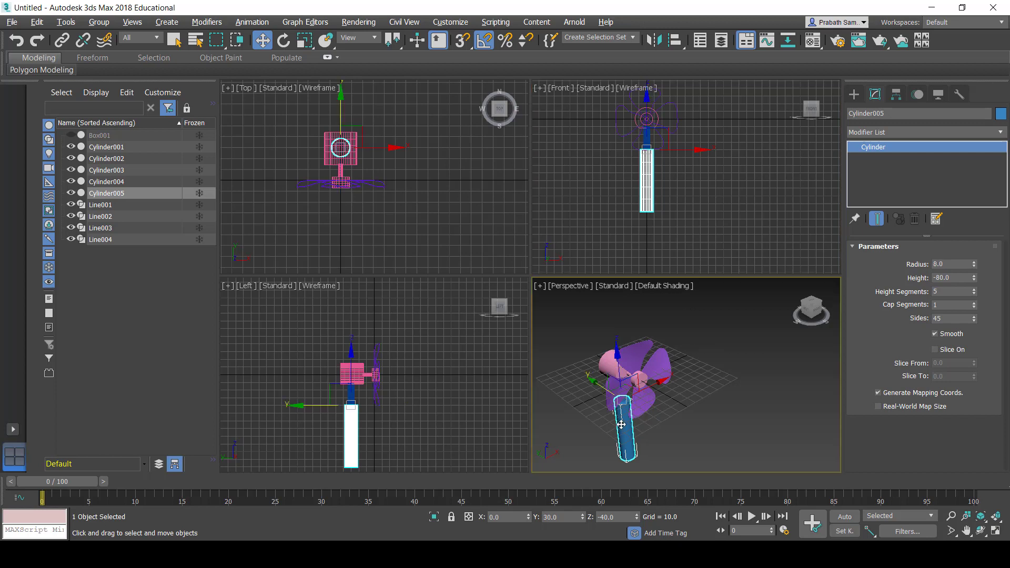
scroll(622, 424, down, 3)
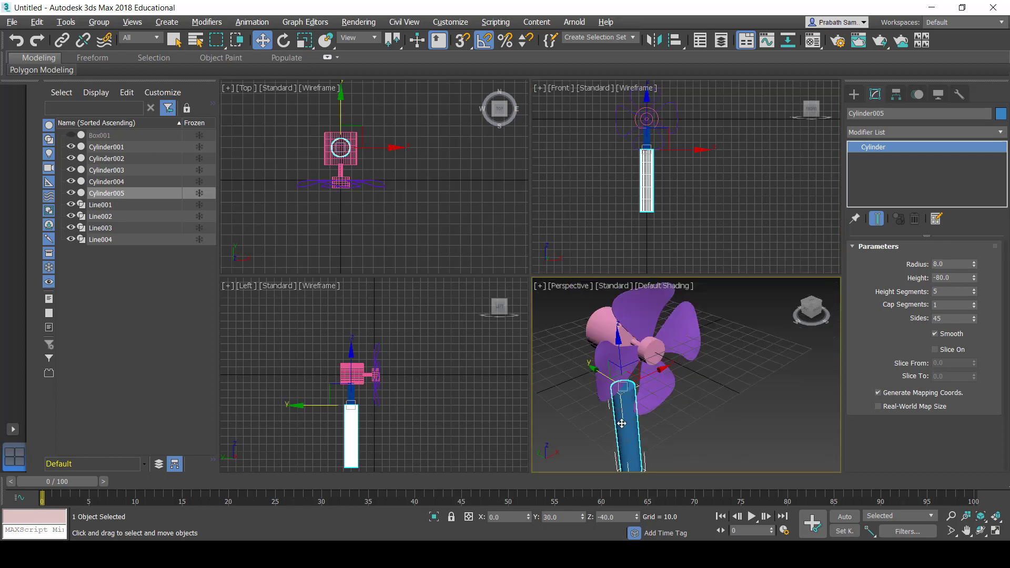
alt+middle_drag(647, 428, 529, 416)
Step: Create an OilTank extended primitive around the fan hub in the Front view, with radius about 49.5, height about 29.3 and cap height about 12.4
click(853, 94)
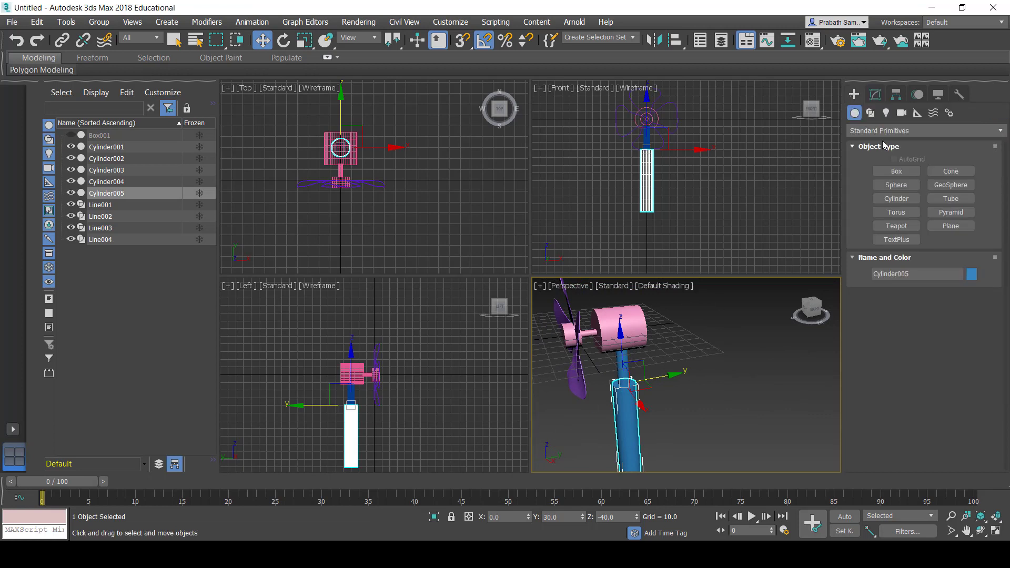
click(884, 130)
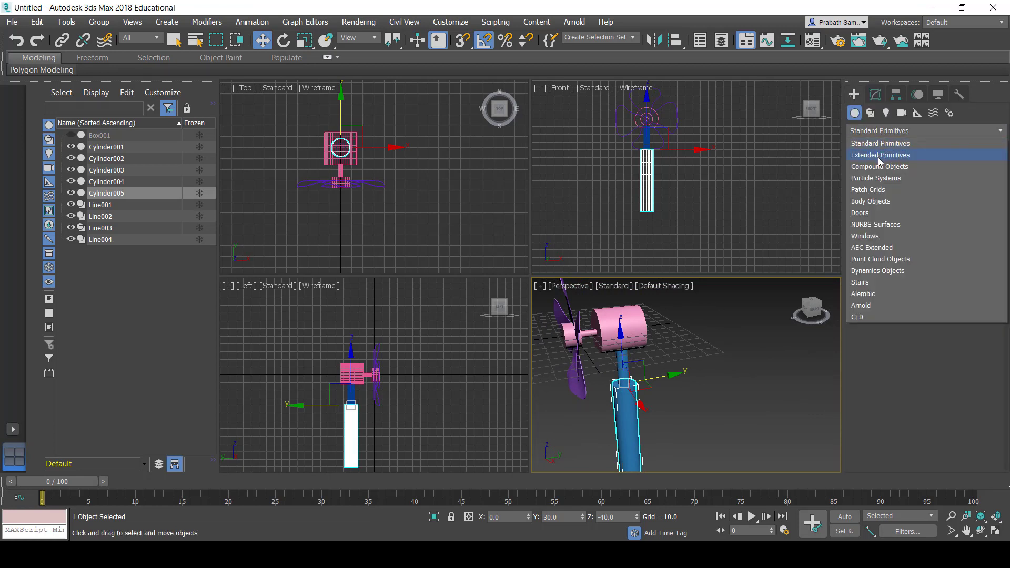
click(880, 156)
click(896, 199)
middle_drag(682, 121, 702, 203)
scroll(701, 203, up, 5)
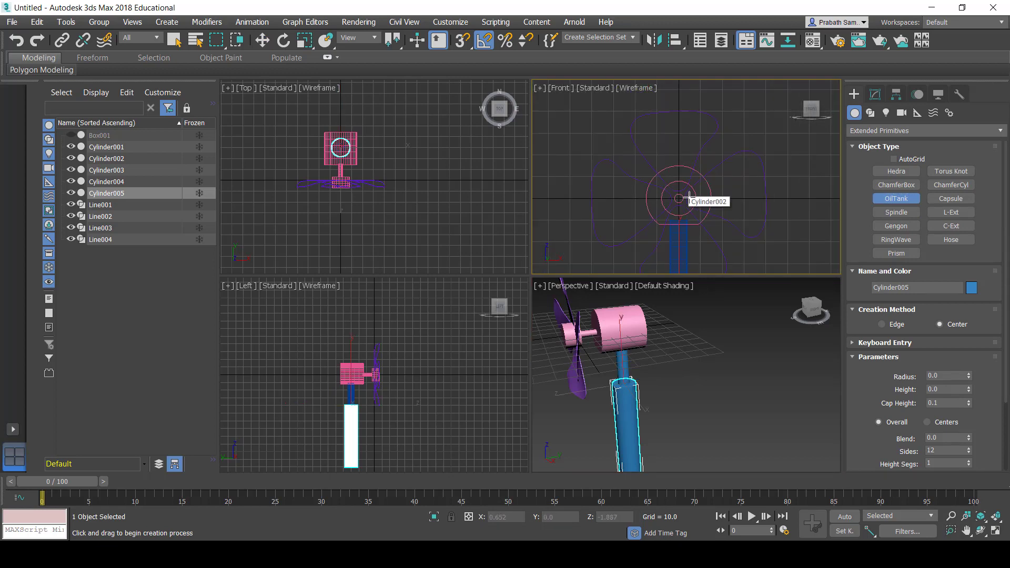
key(x)
key(Escape)
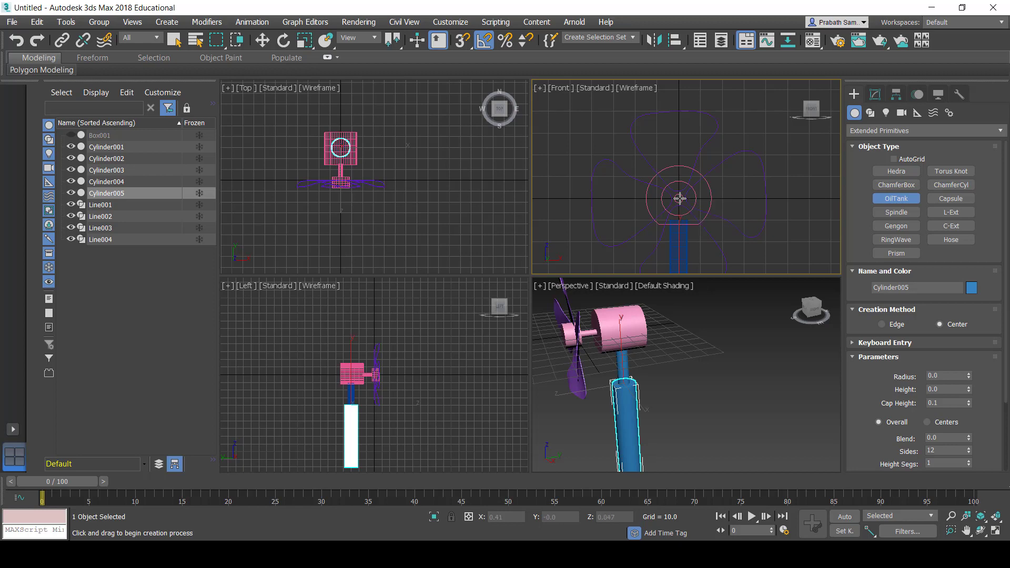
key(w)
key(alt+w)
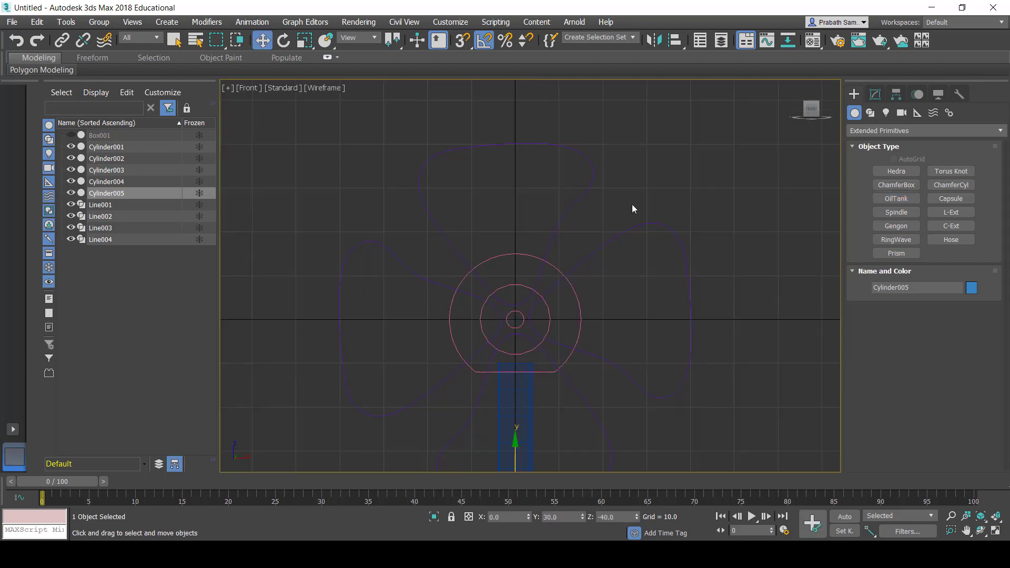
middle_drag(526, 260, 550, 220)
scroll(558, 213, down, 2)
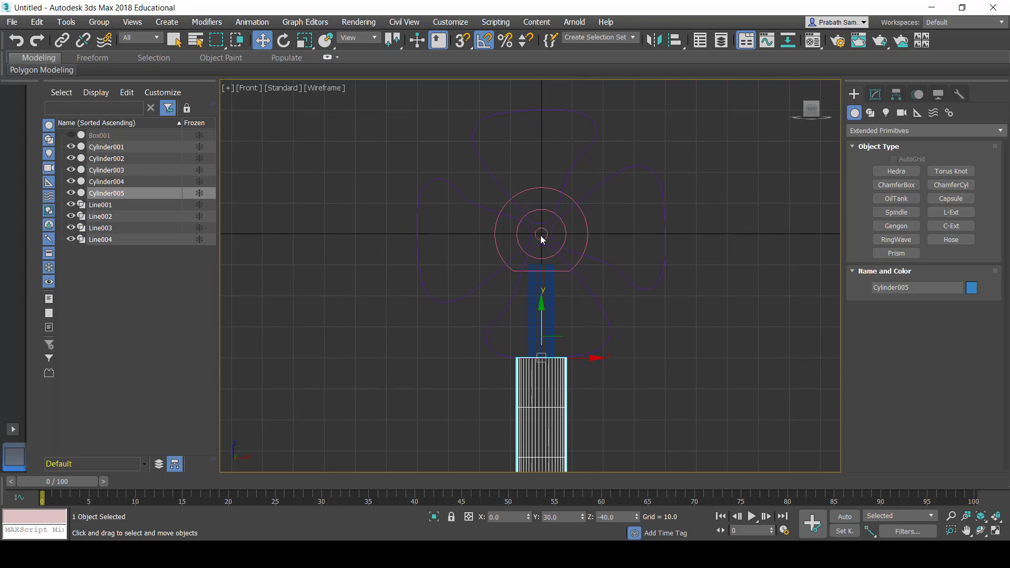
click(888, 199)
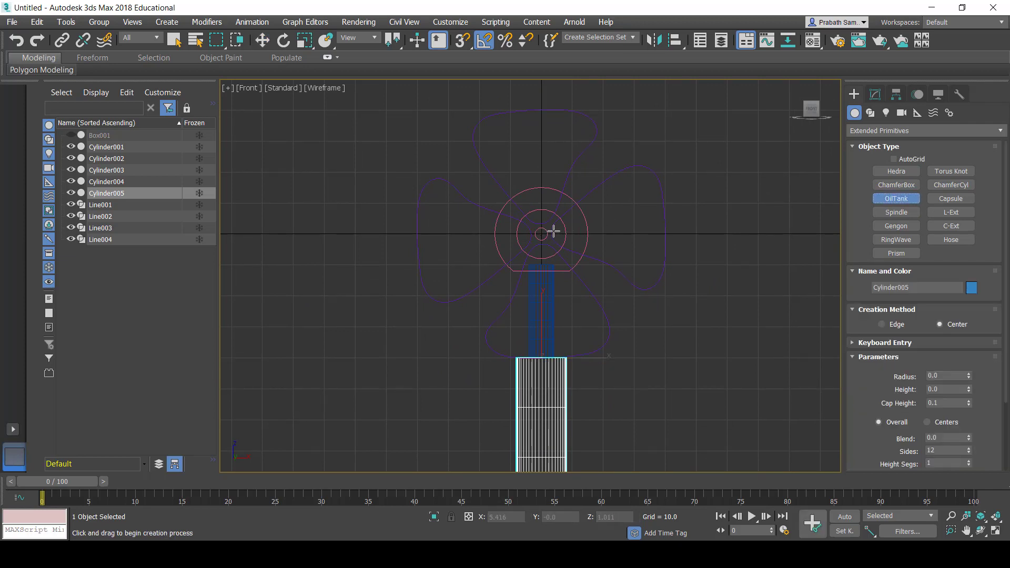
drag(541, 233, 662, 329)
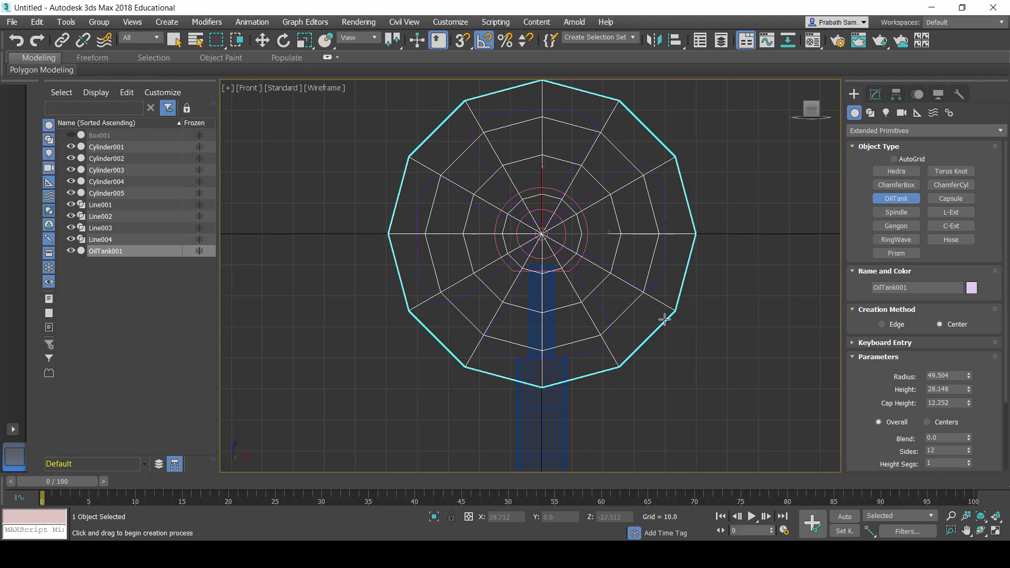
click(665, 316)
click(688, 300)
click(875, 94)
key(alt+w)
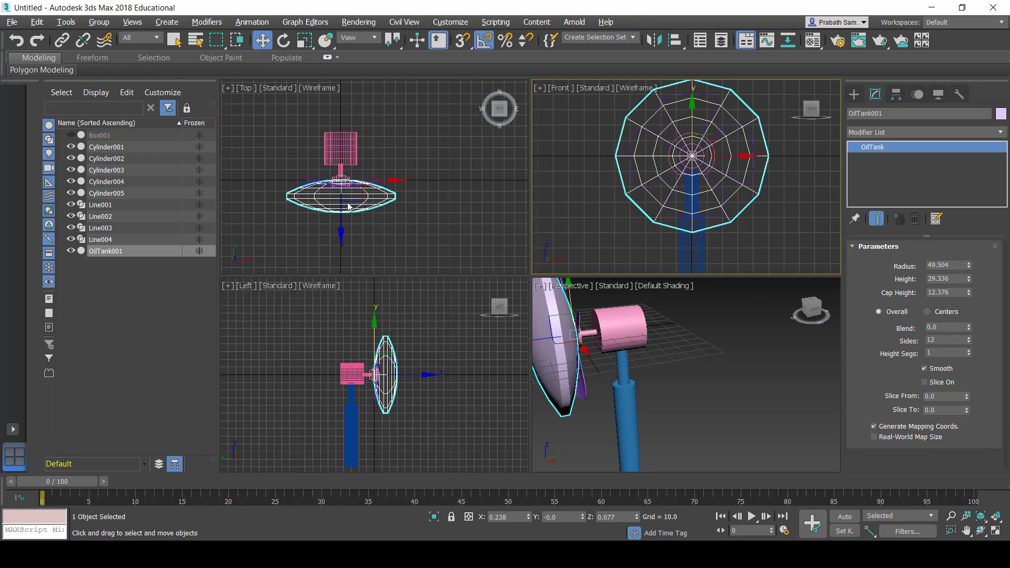
Step: Move the oil tank back over the fan blades and position it at X 0, Y 10, Z 0
scroll(350, 203, up, 5)
middle_drag(371, 213, 386, 256)
drag(353, 172, 357, 143)
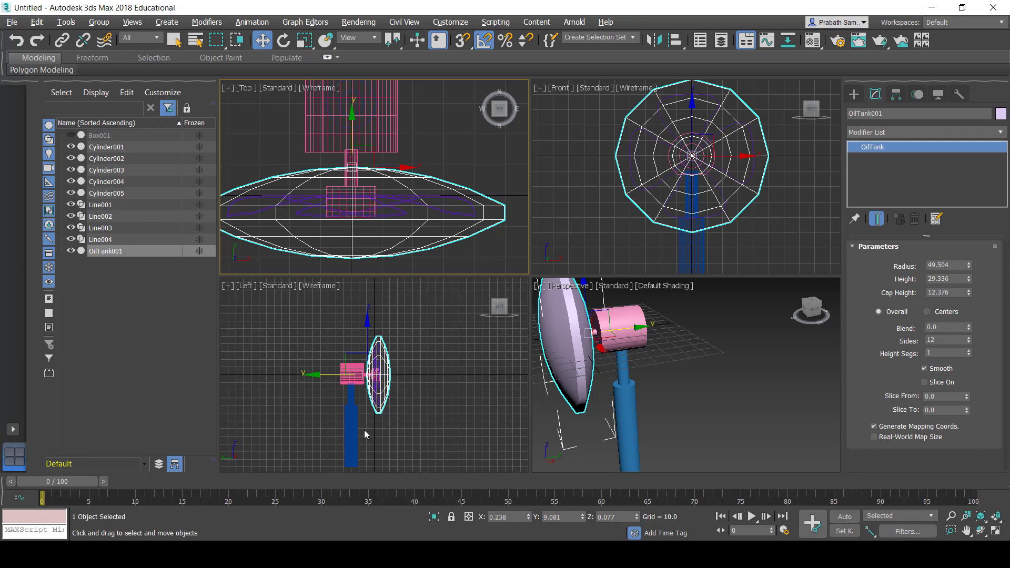
right_click(528, 518)
key(Tab)
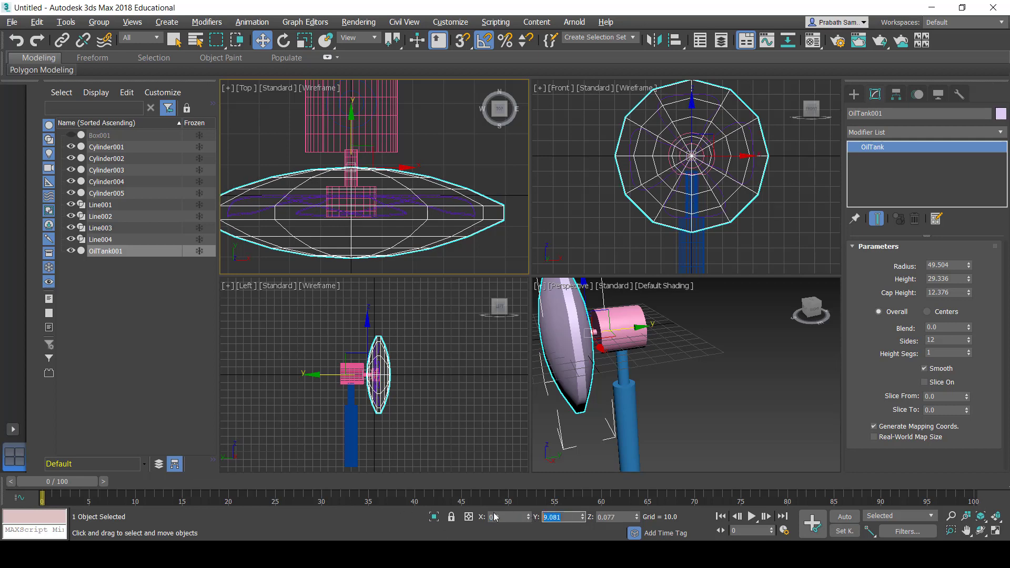
text(10)
key(Tab)
key(shift+Tab)
text(10)
key(Return)
key(Tab)
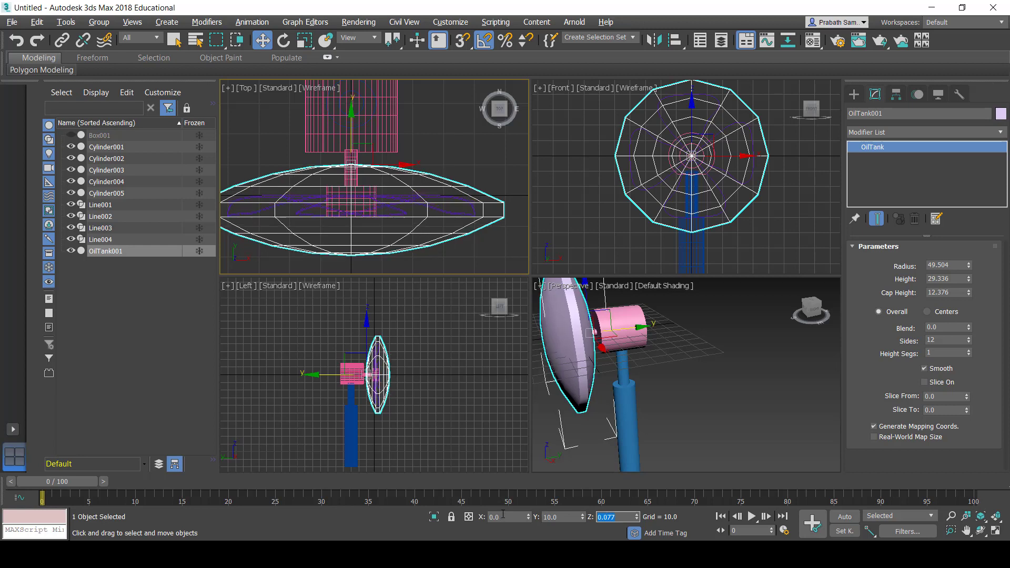
text(0)
key(Return)
Step: Set the oil tank's radius to 50 and its height to 30
double_click(947, 265)
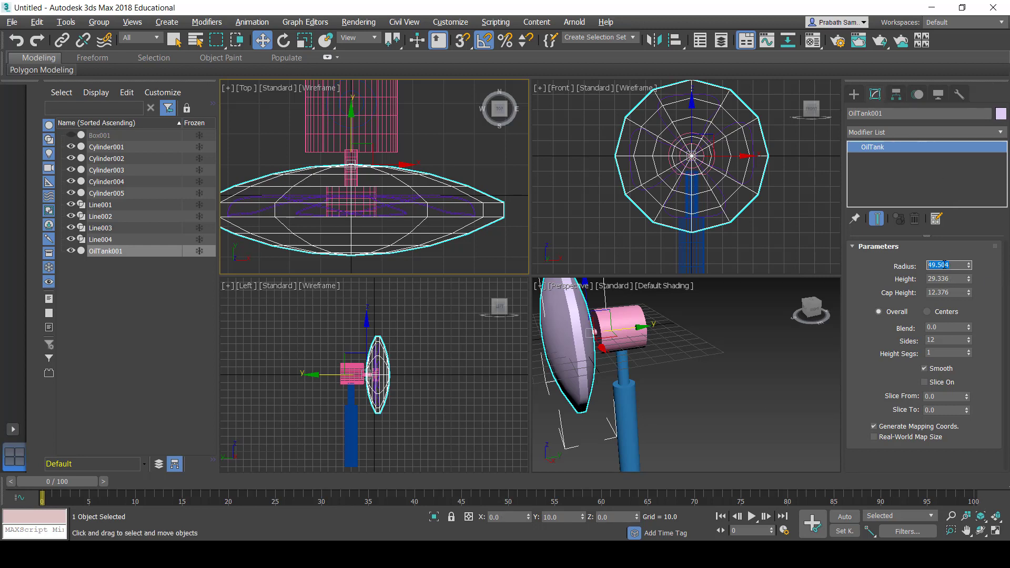
text(50)
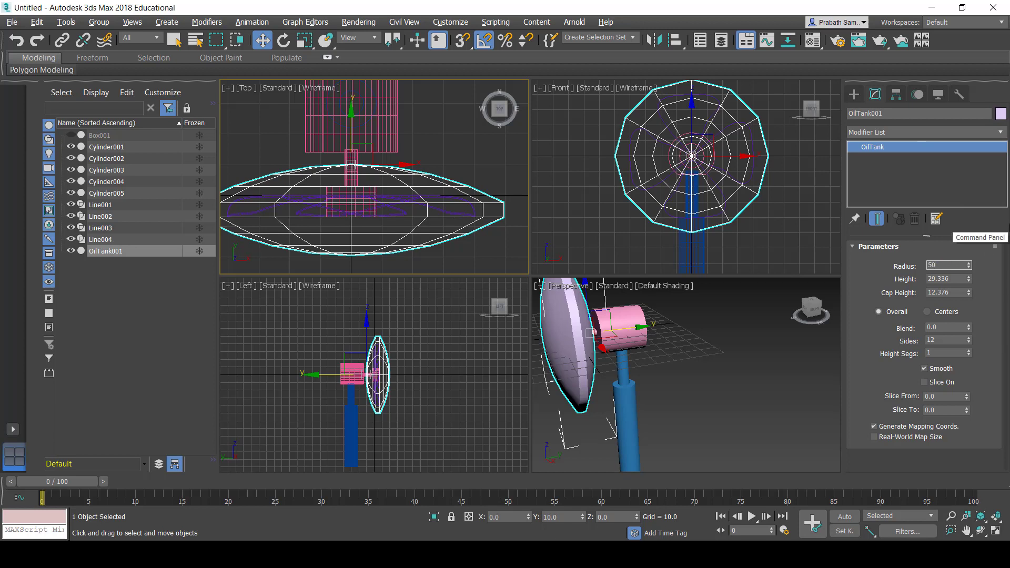
key(Tab)
text(30)
key(Tab)
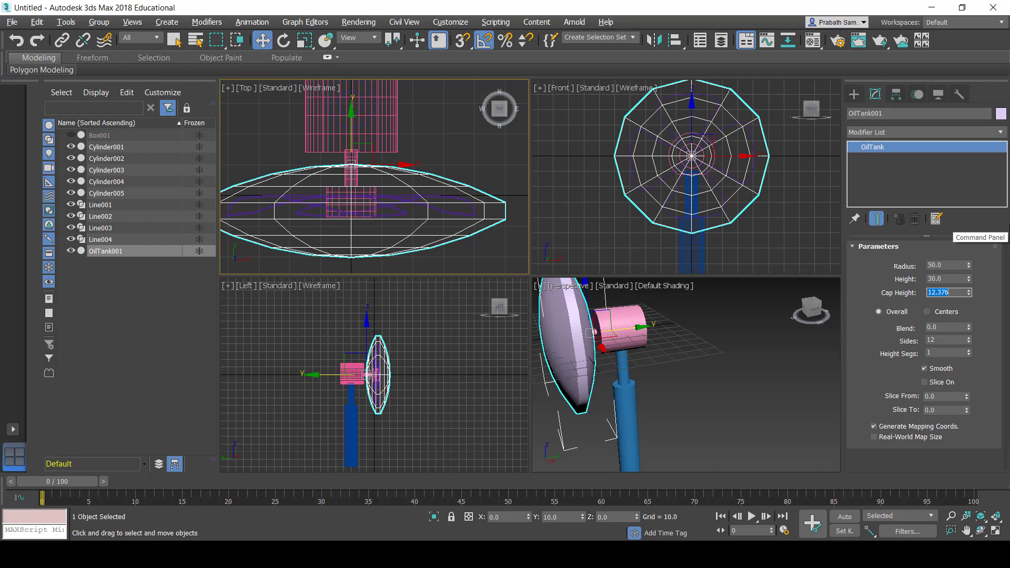
Step: Try cap heights of 4, 15, 12 and 13 on the oil tank
text(4)
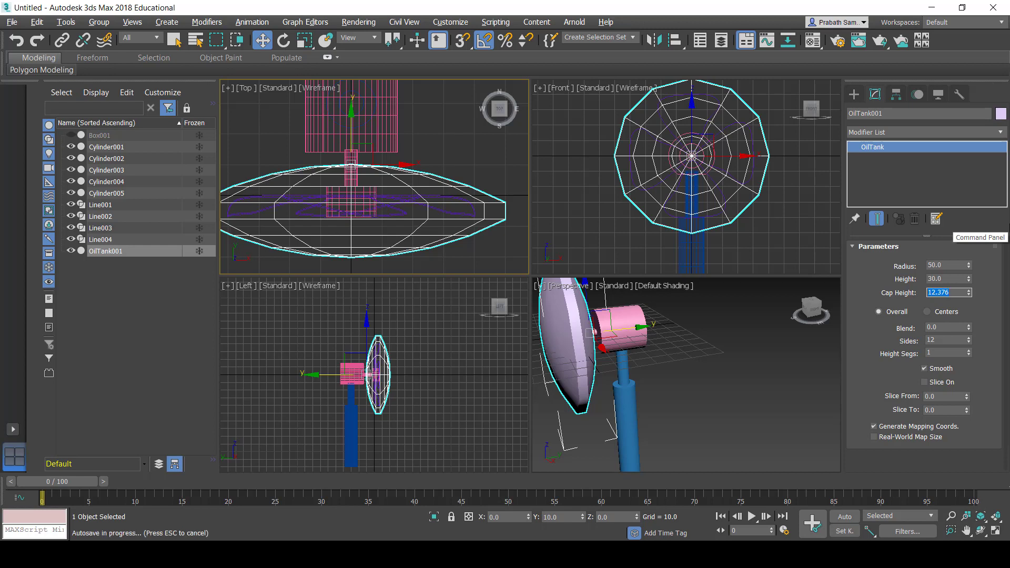
key(Return)
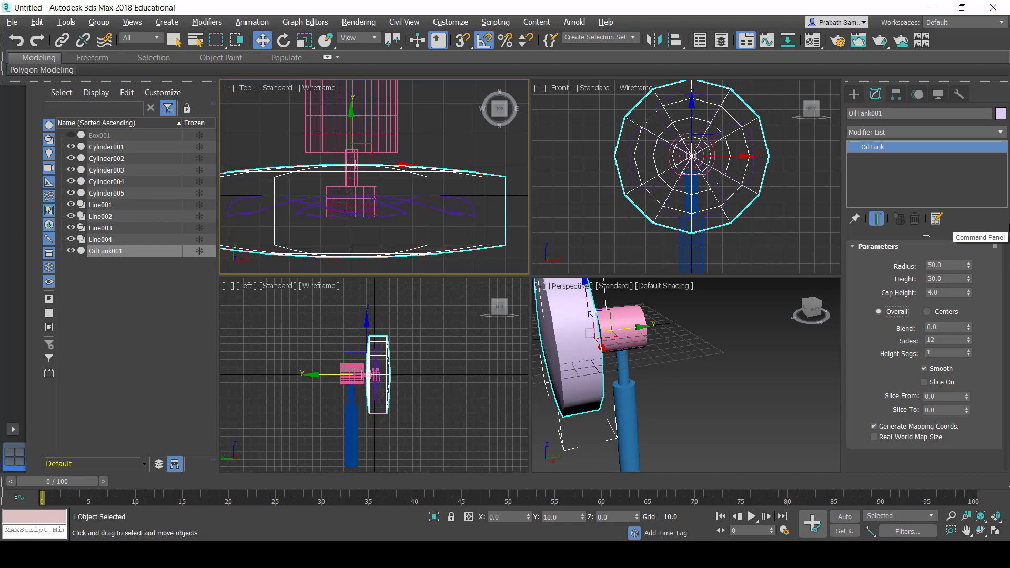
key(shift+Tab)
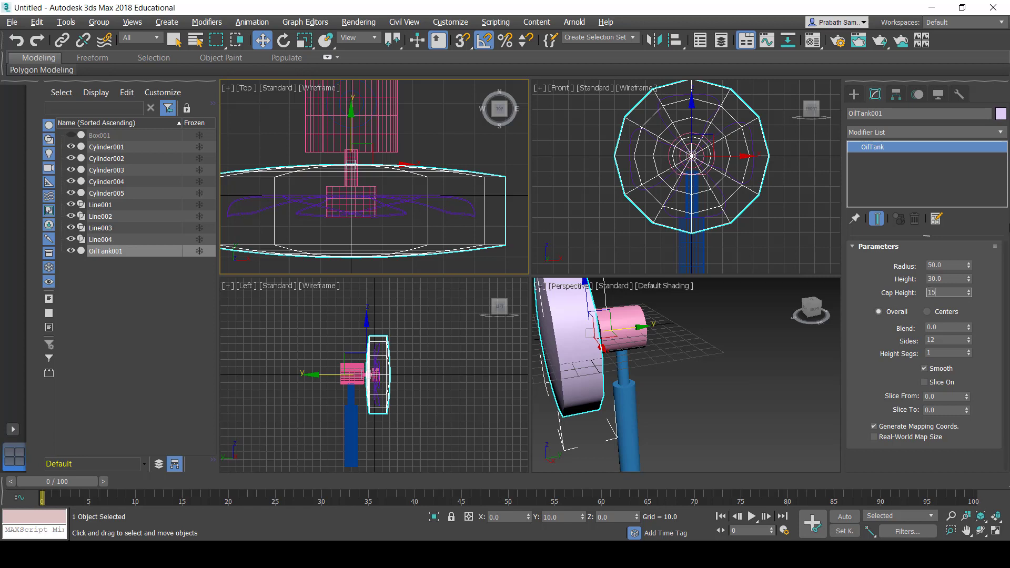
text(15)
key(Return)
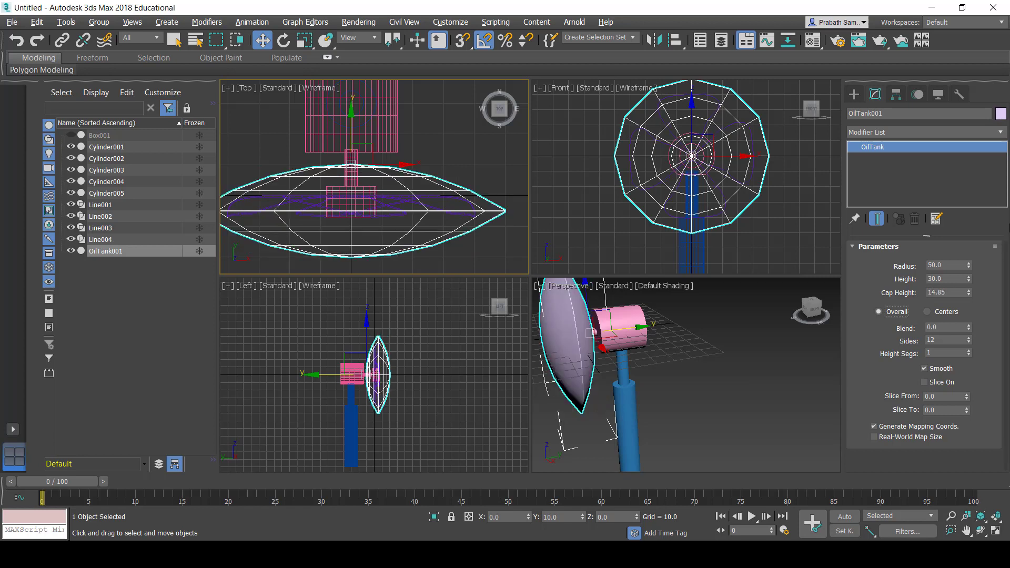
key(shift+Tab)
text(12)
key(Return)
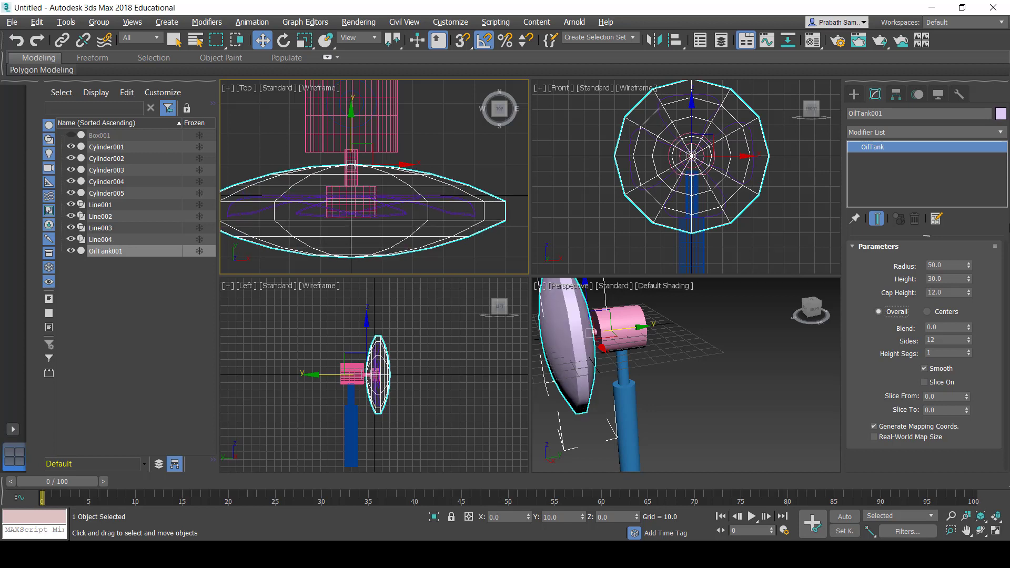
key(shift+Tab)
text(13)
key(Return)
Step: Set the oil tank's cap height to 14 and its number of sides to 45
key(shift+Tab)
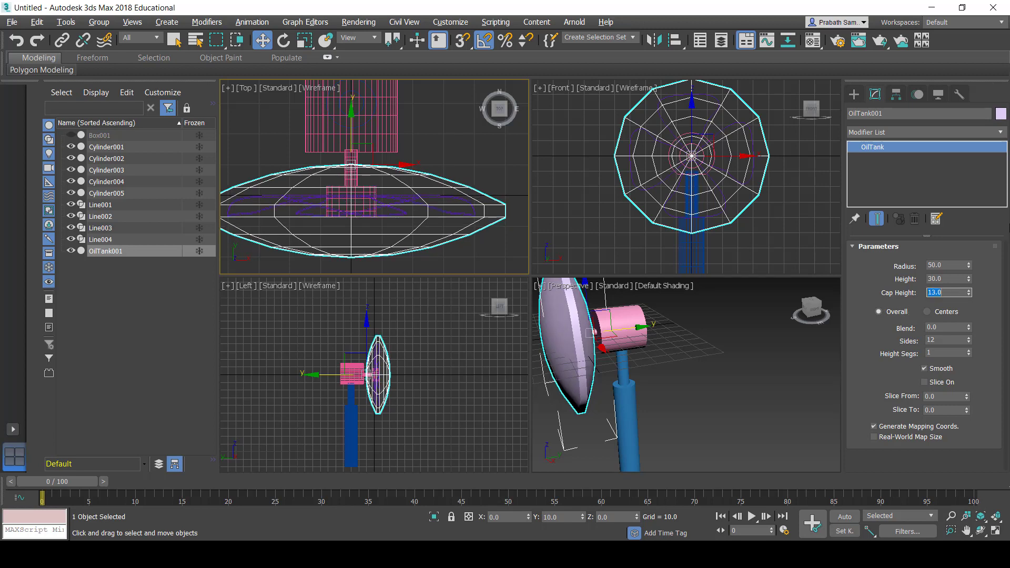
text(14)
key(Return)
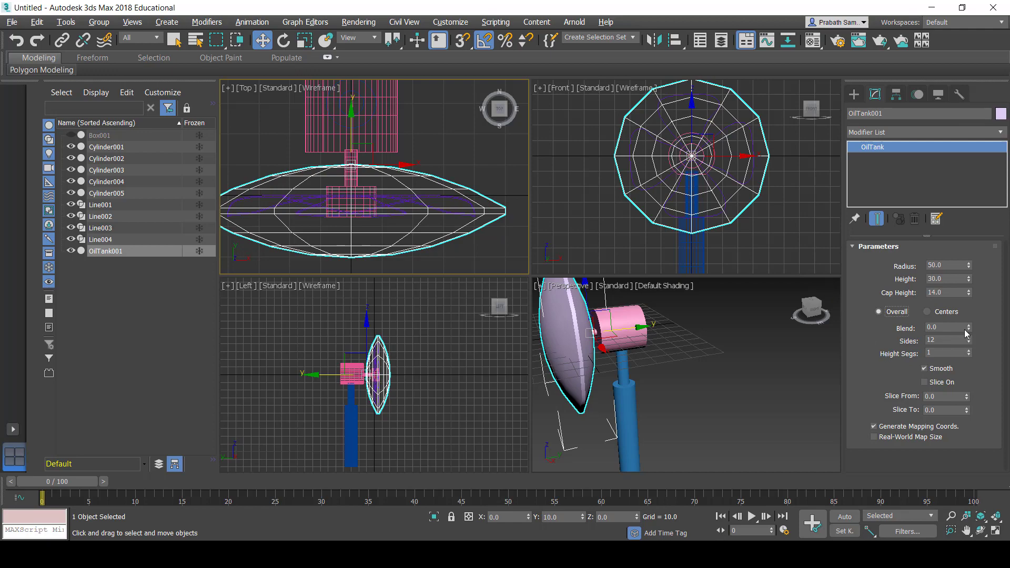
drag(969, 327, 970, 325)
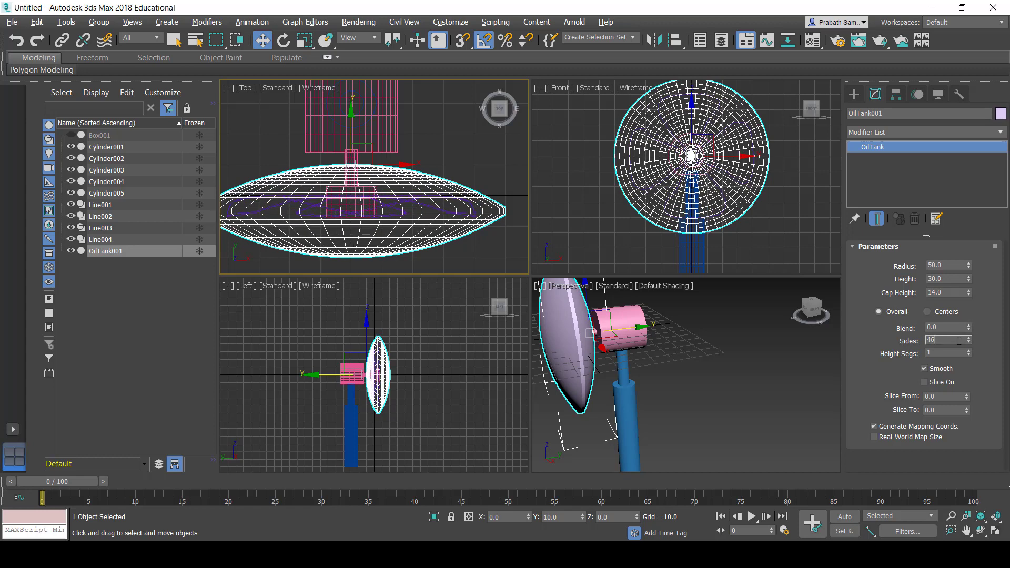
click(968, 342)
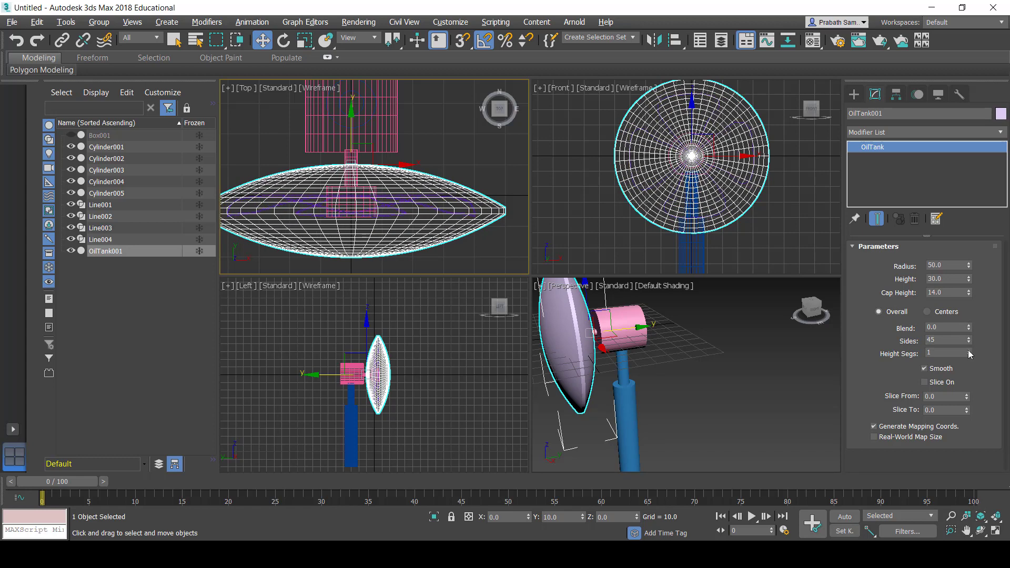
Step: Try the height segments, the Centers height option and a blend on the oil tank, and undo the blend change
click(970, 352)
click(948, 315)
click(902, 314)
click(967, 381)
click(968, 355)
drag(968, 326, 965, 298)
key(ctrl+z)
middle_drag(686, 224, 688, 237)
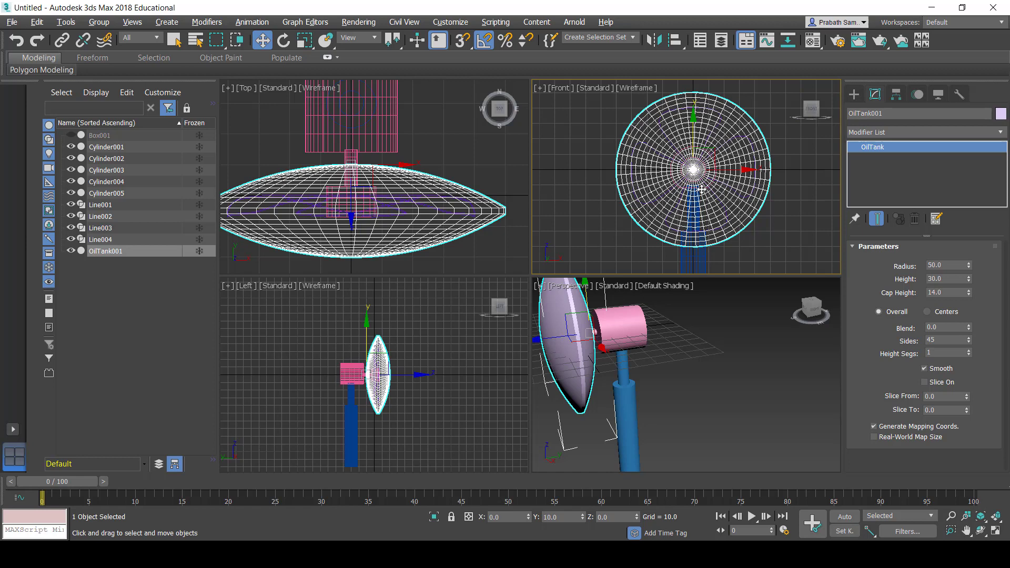
alt+middle_drag(636, 368, 705, 380)
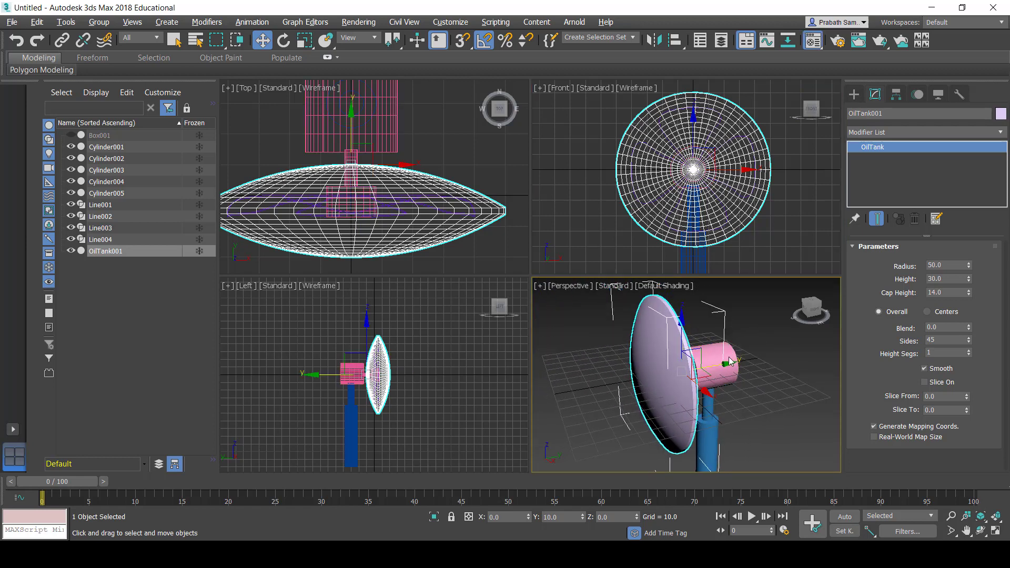
Step: Make the first sample material Wire and 2-Sided, assign it to the oil tank guard, and show the shaded material in the viewport
click(813, 42)
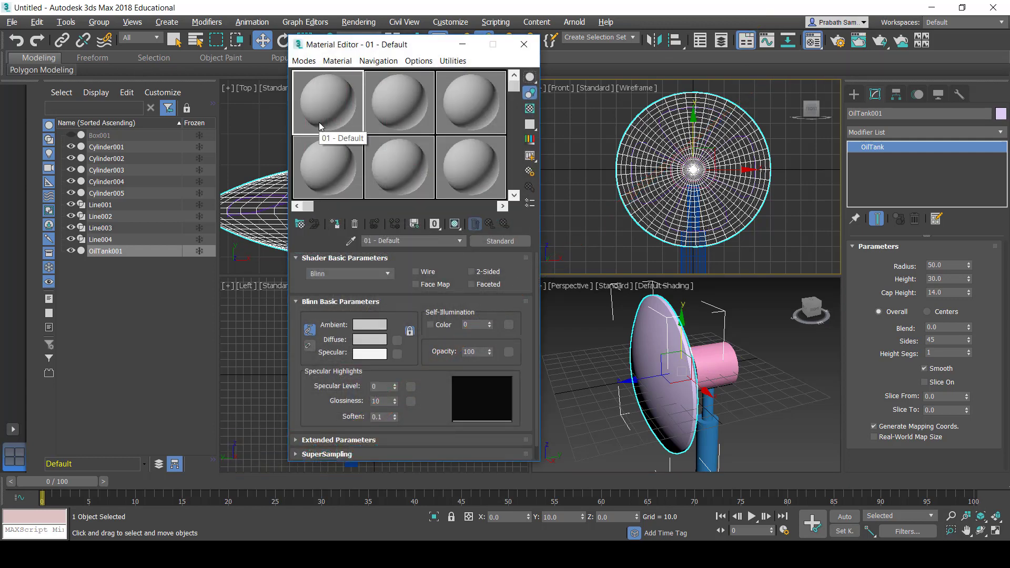
click(419, 272)
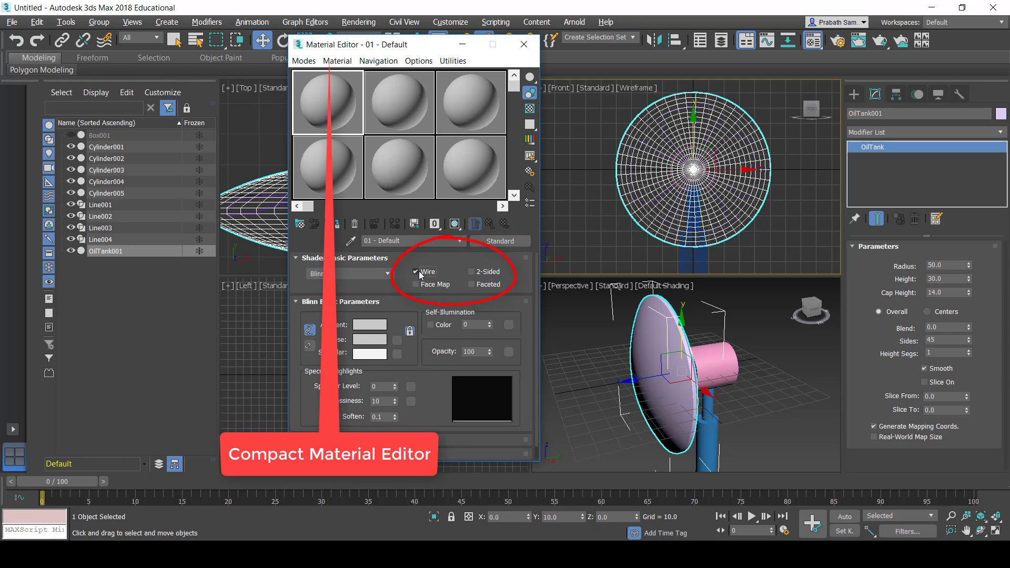
click(472, 271)
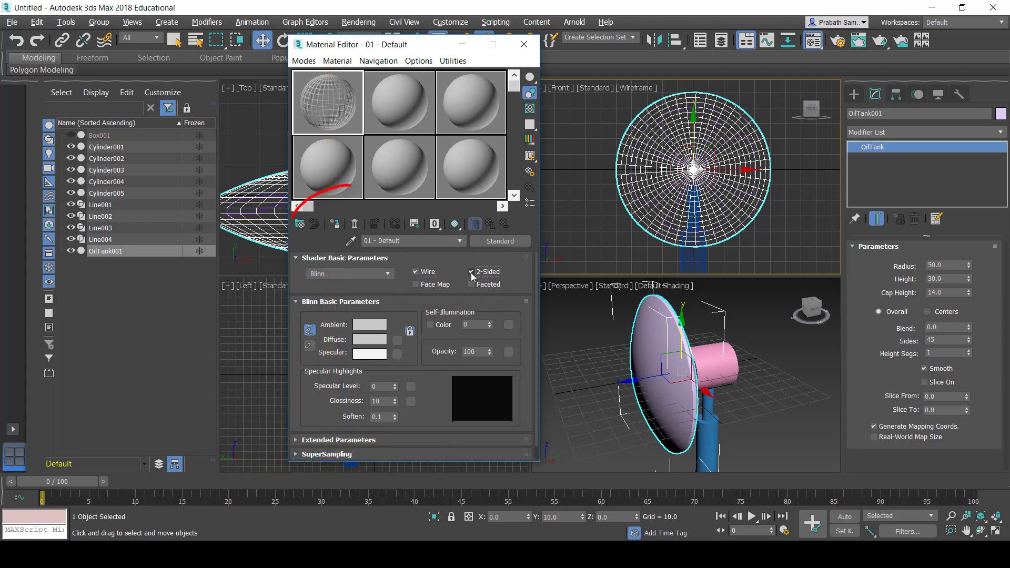
click(337, 225)
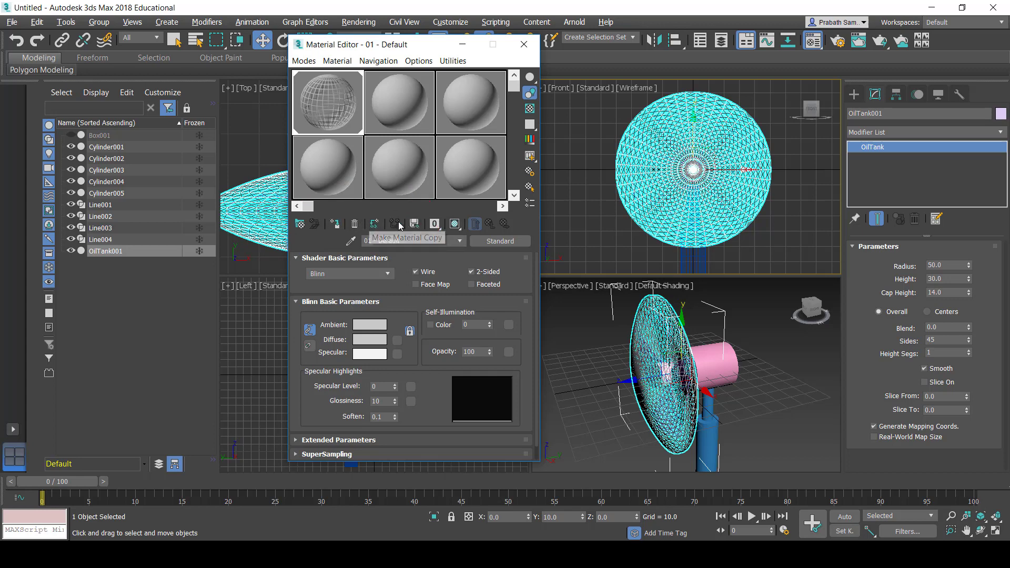
click(454, 224)
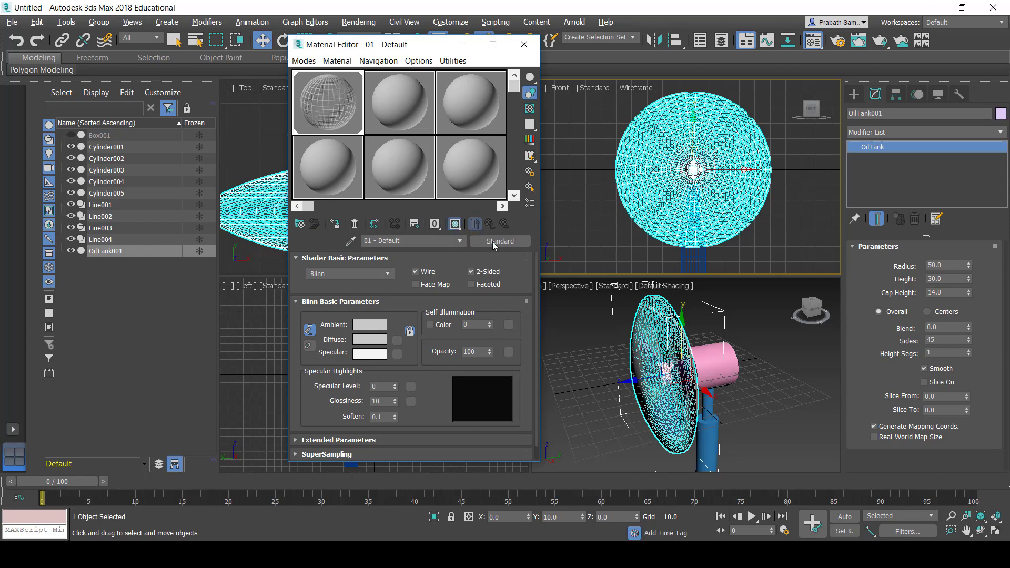
middle_click(696, 389)
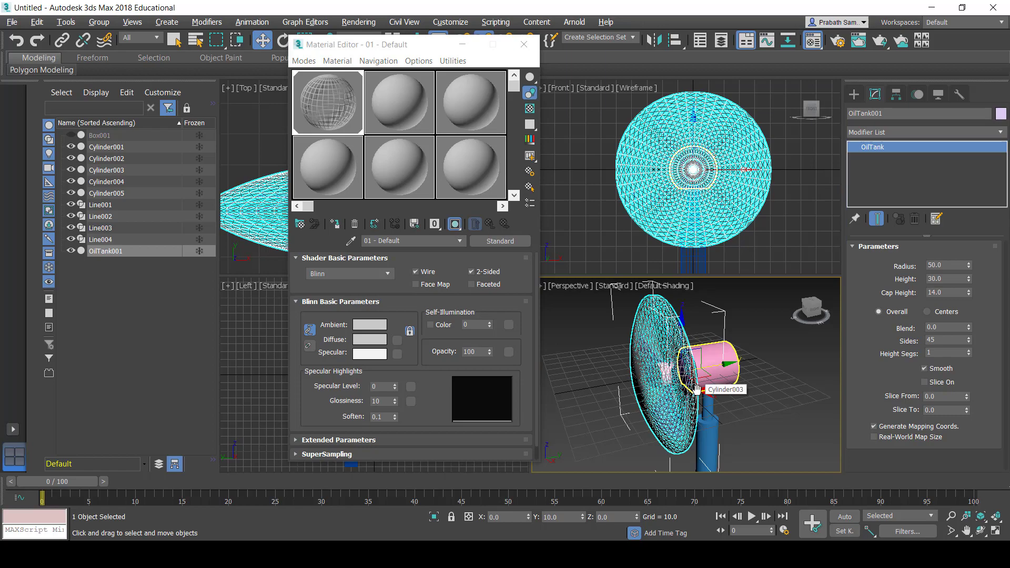
alt+middle_drag(696, 389, 738, 377)
scroll(713, 374, up, 5)
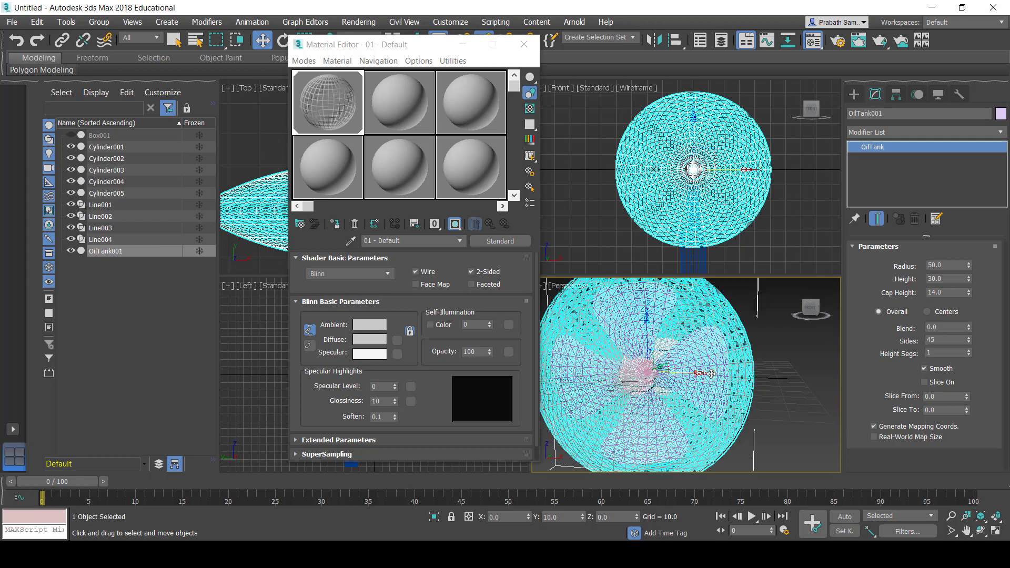
scroll(711, 373, down, 4)
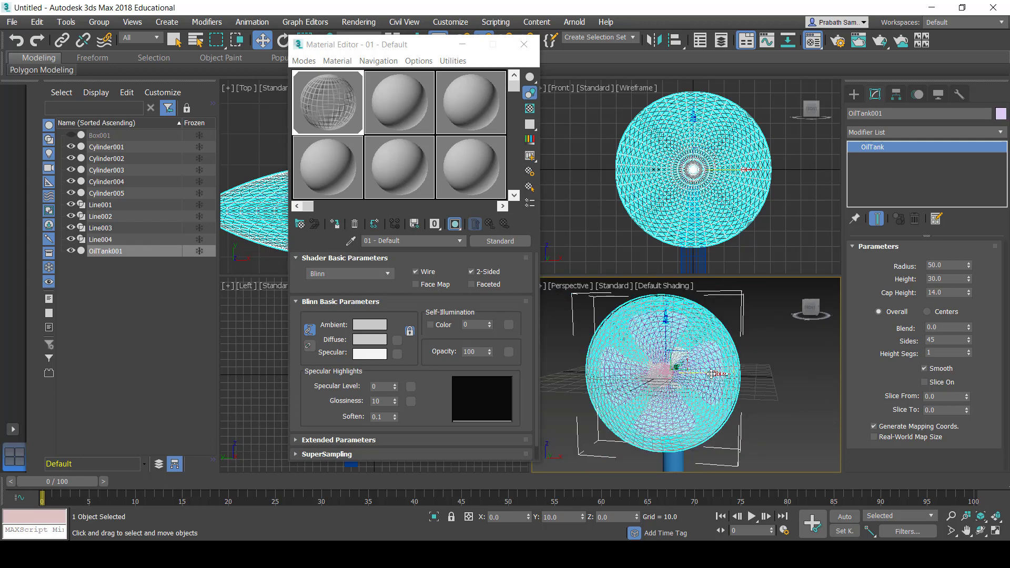
click(765, 353)
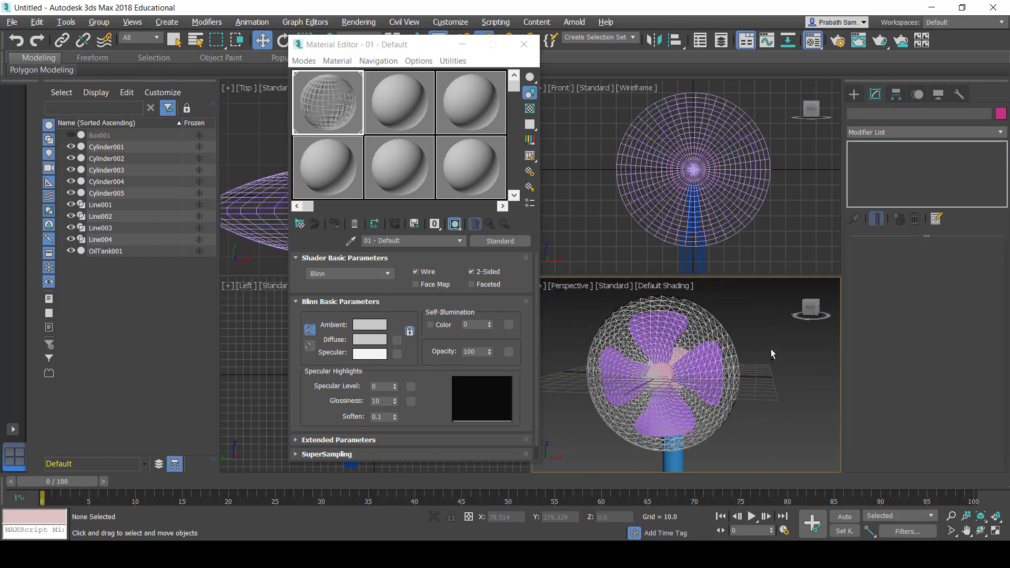
Step: Set the height of the lower, thicker stand cylinder to -120
alt+middle_drag(771, 349, 701, 381)
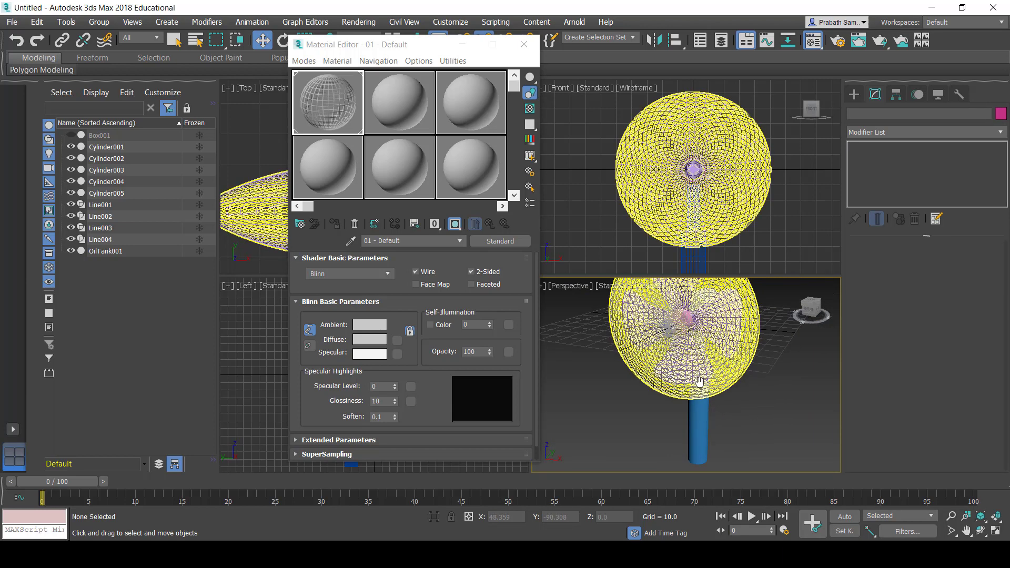
scroll(701, 382, down, 4)
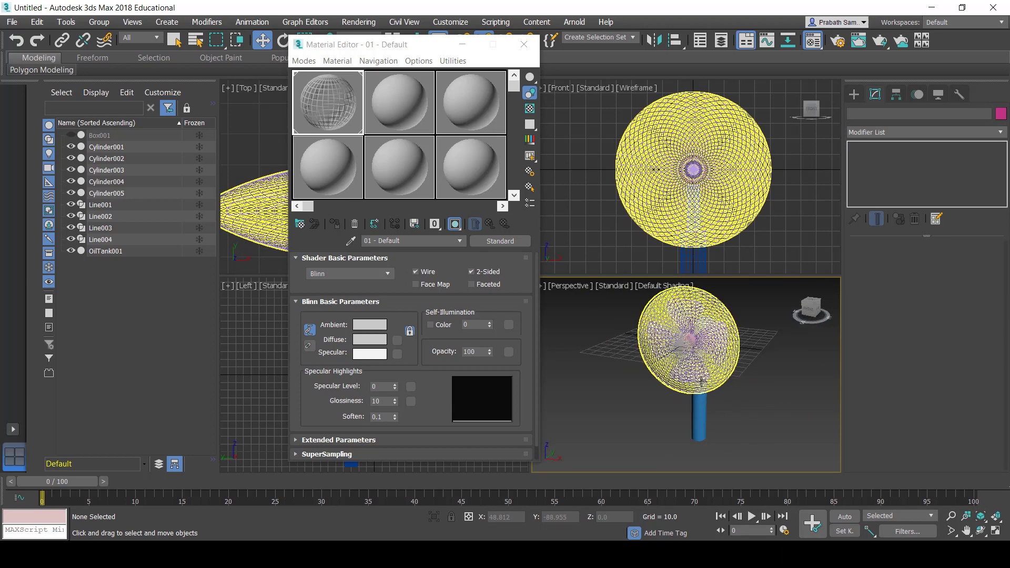
click(701, 410)
double_click(952, 277)
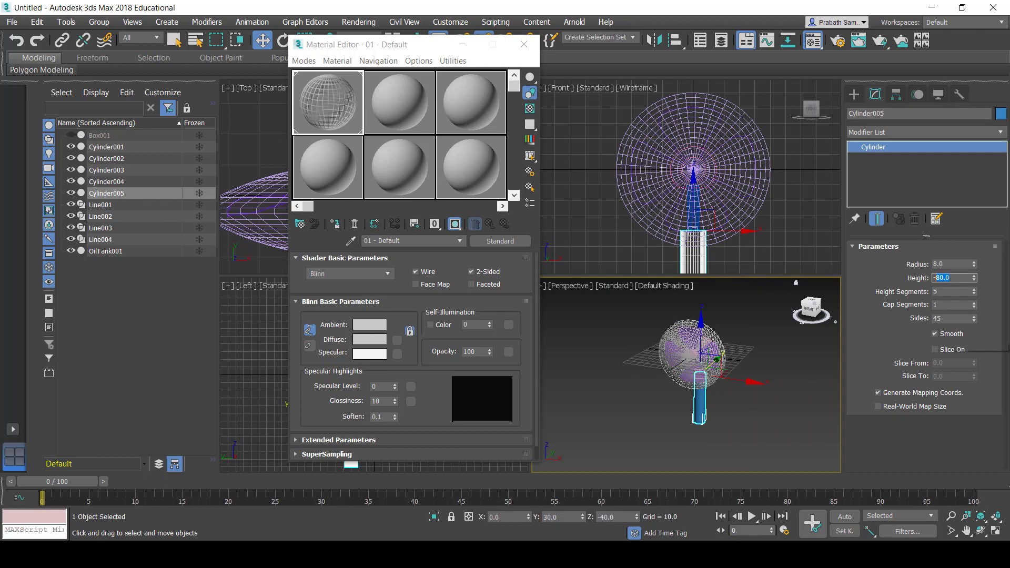
text(-120)
key(Return)
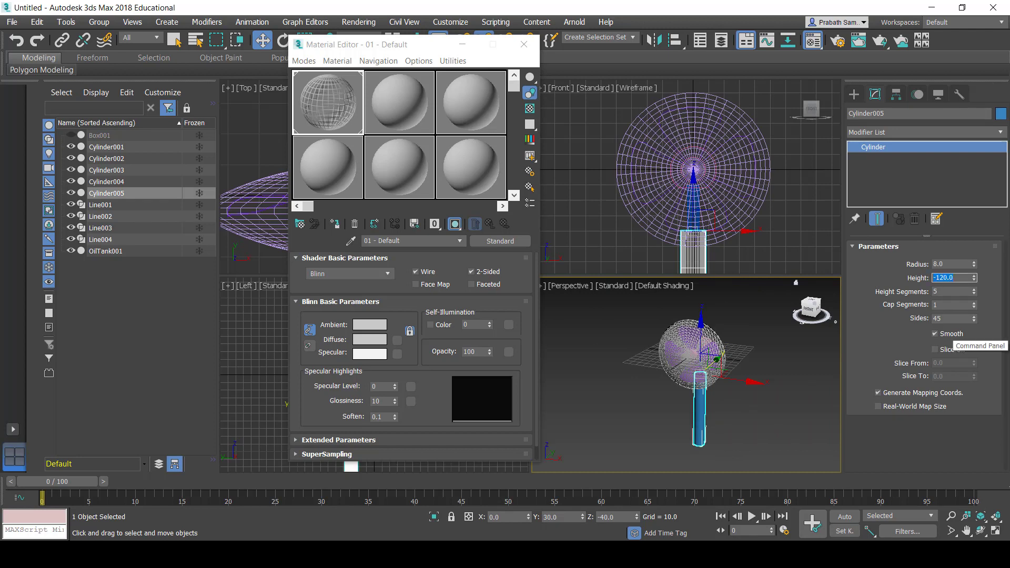
scroll(684, 234, down, 5)
middle_drag(693, 233, 687, 185)
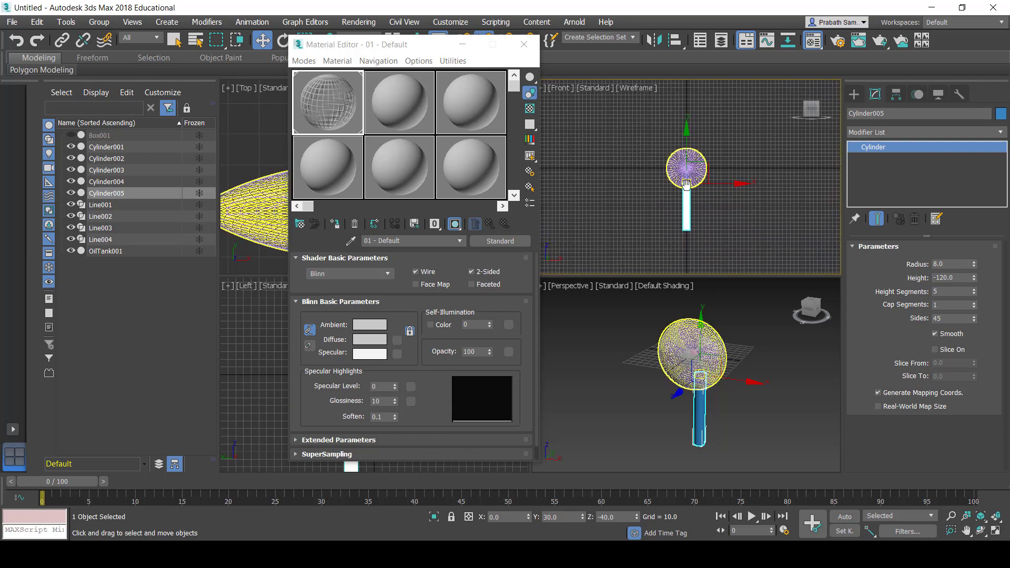
Step: Close the Material Editor and draw a Standard Primitives cone over the stand in the Top view, about 6.7 and 3.8 in radius and 4.1 high
click(854, 95)
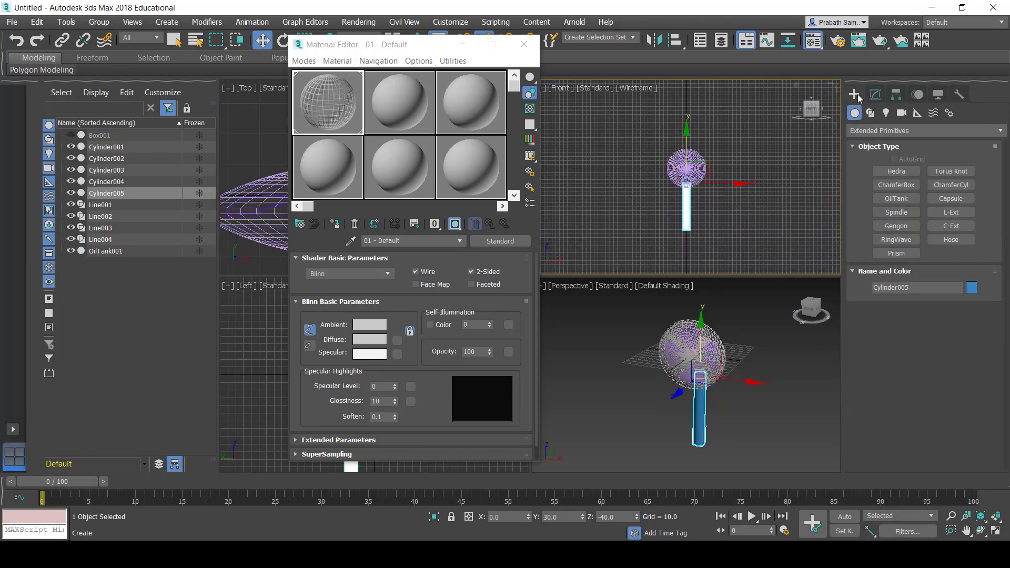
click(901, 130)
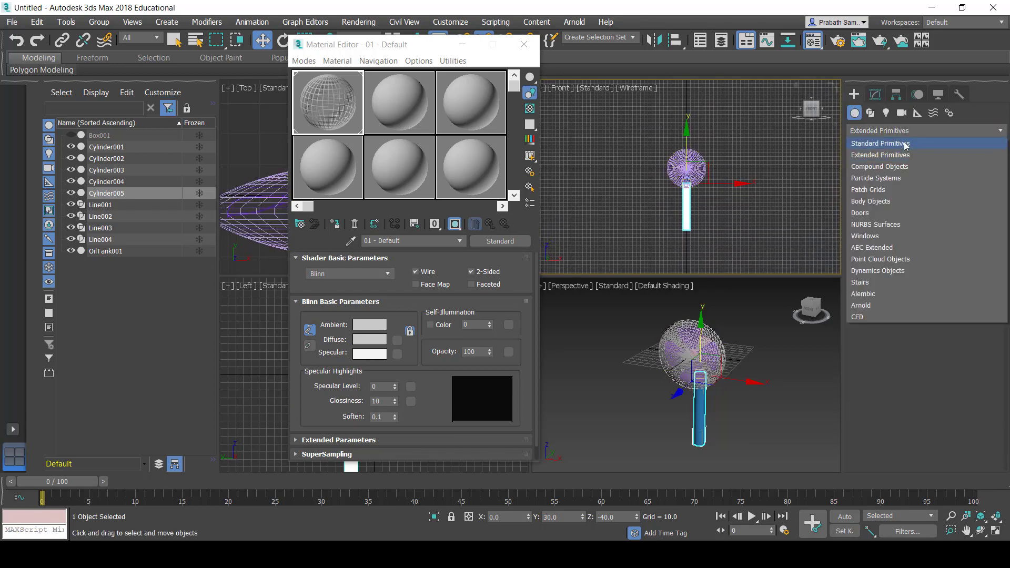
click(906, 145)
click(951, 171)
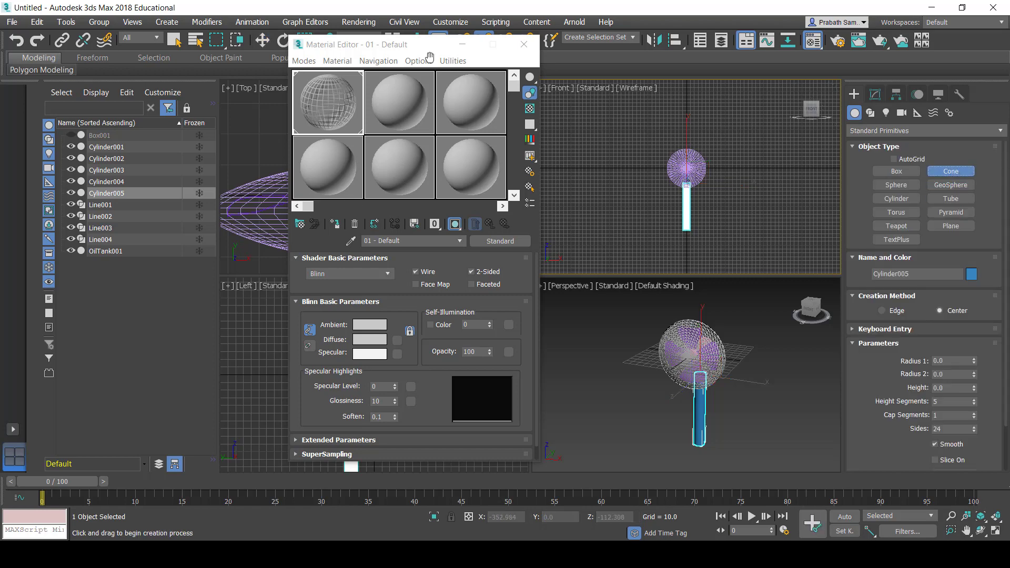
click(524, 44)
click(352, 146)
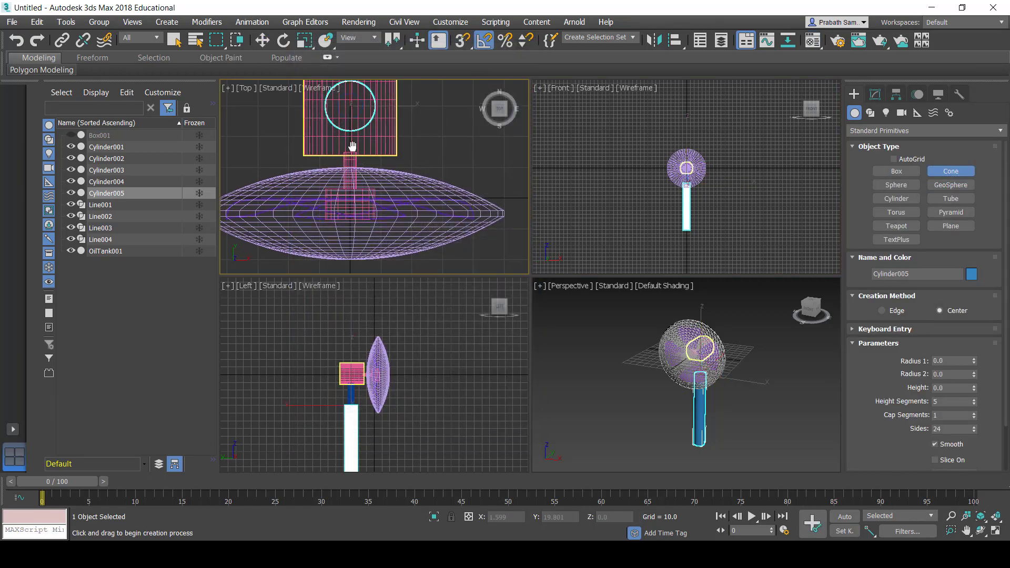
scroll(353, 147, down, 3)
middle_drag(353, 125, 358, 169)
scroll(358, 172, up, 2)
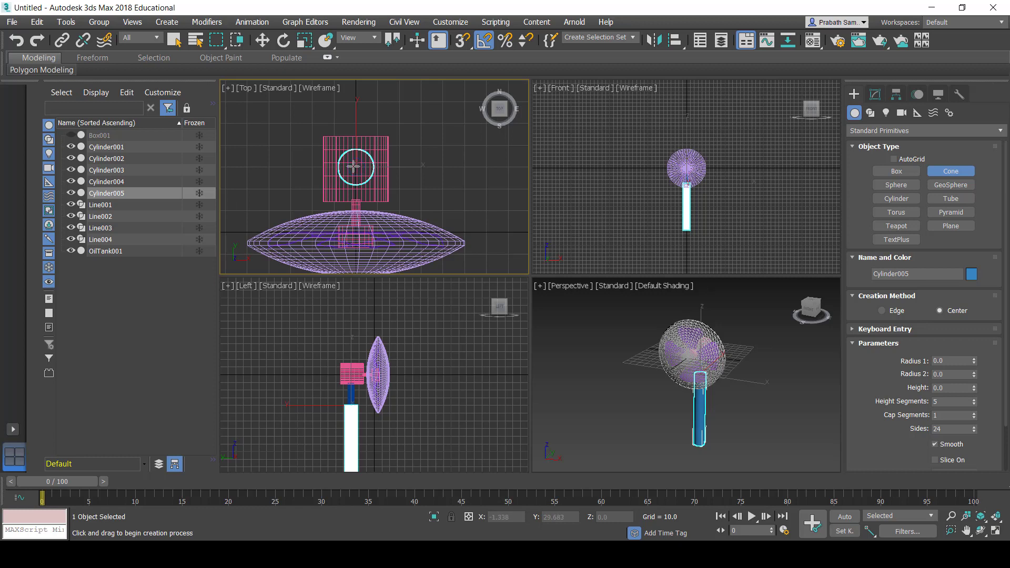
drag(353, 166, 365, 176)
click(367, 175)
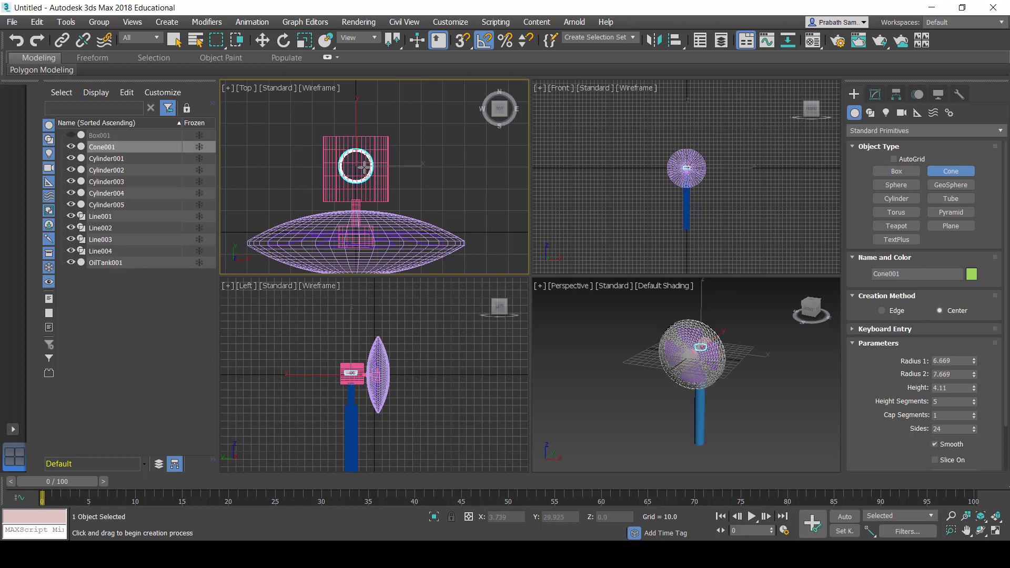
click(364, 167)
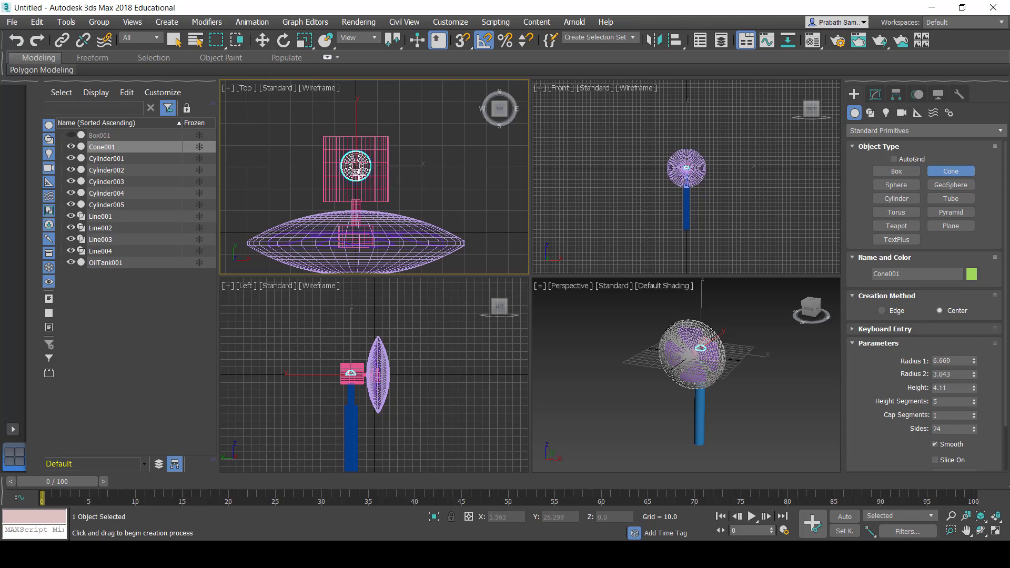
Step: Move the cone down in the Front view to just below the stand's lower end, at about Z -169.6
click(262, 40)
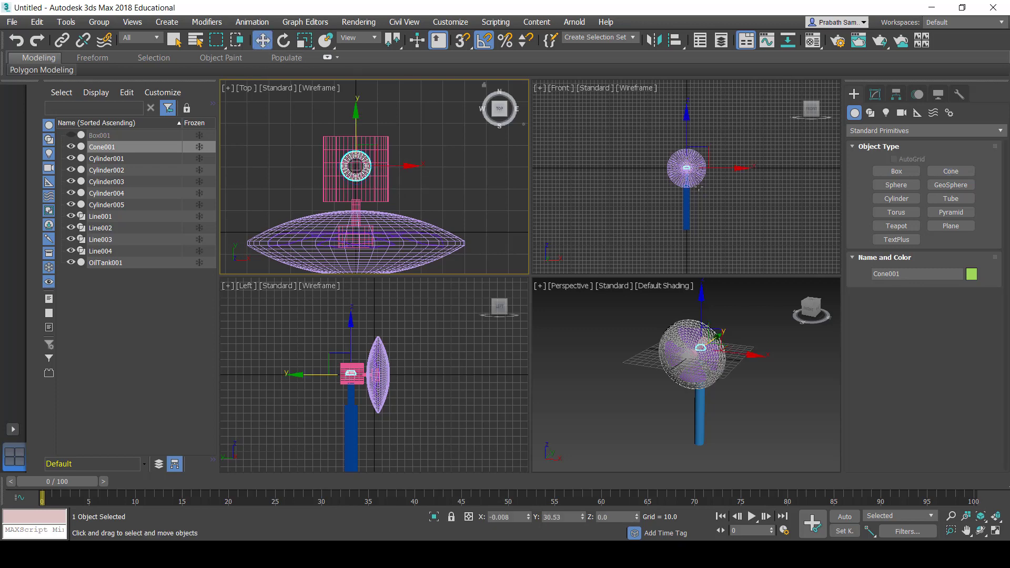
scroll(699, 187, down, 2)
drag(689, 151, 695, 200)
scroll(682, 216, up, 4)
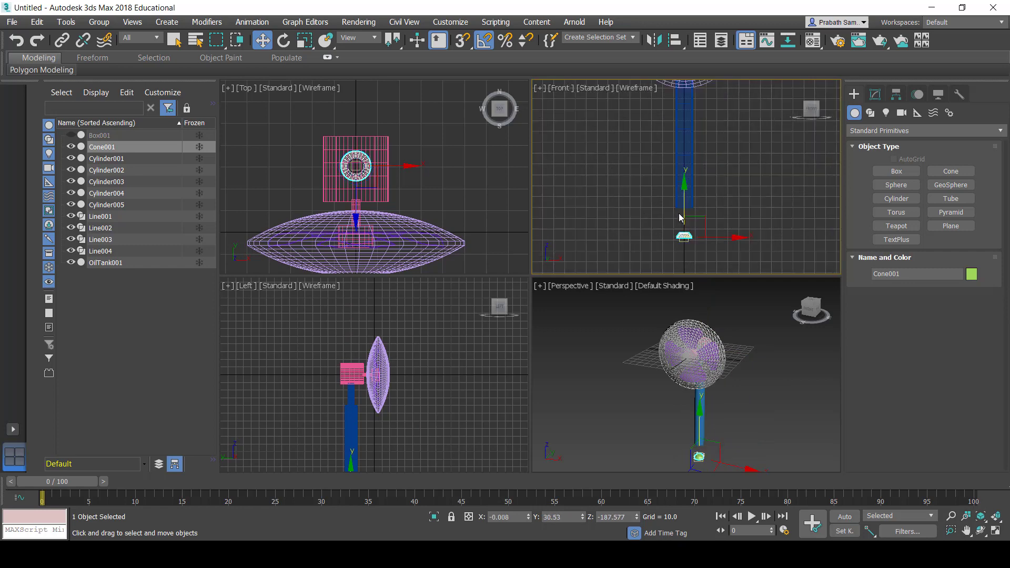
scroll(680, 217, up, 2)
drag(687, 218, 691, 182)
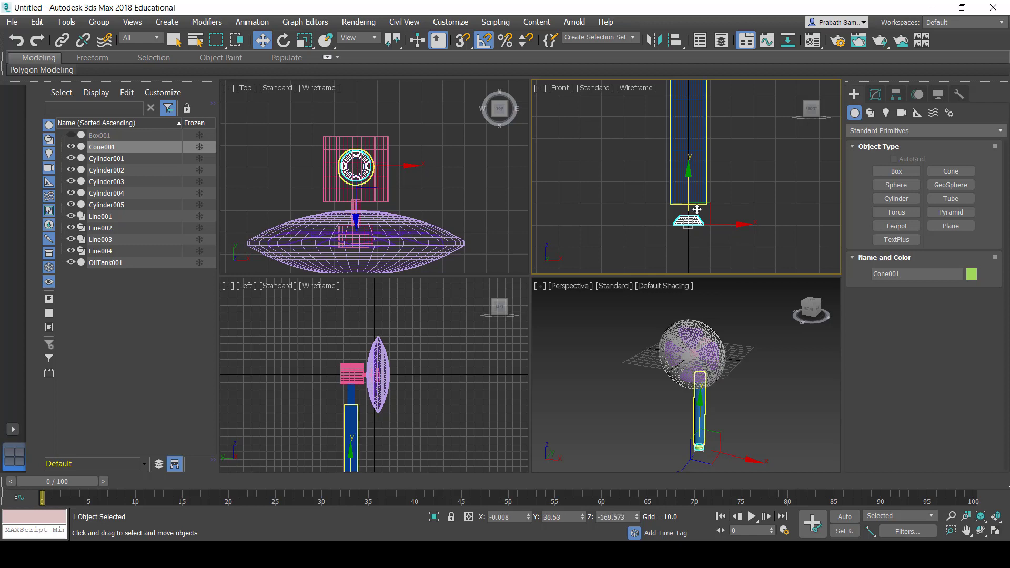
Step: Position the cone exactly under the stand at X 0, Y 30 and Z -170
right_click(527, 516)
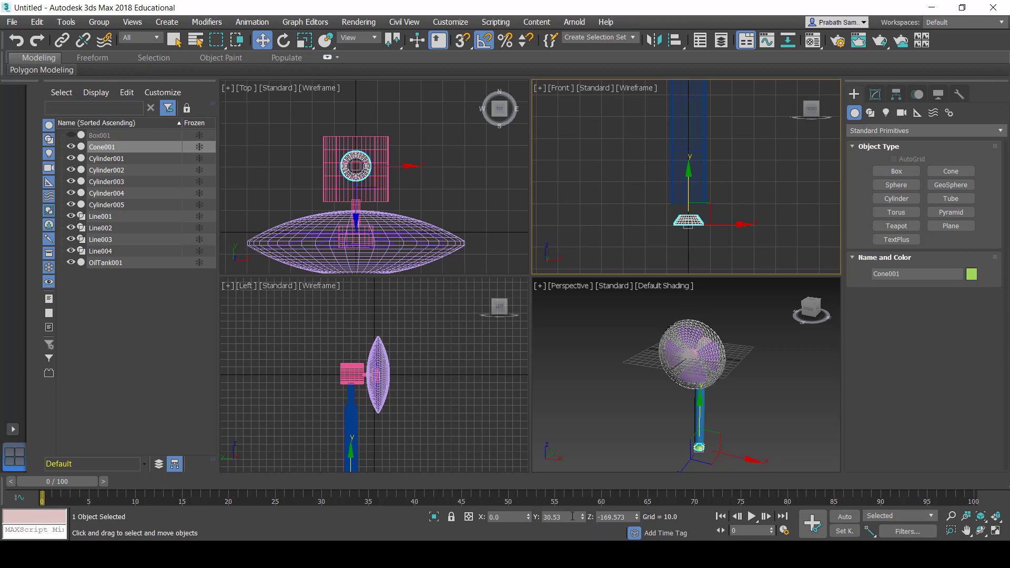
drag(561, 516, 551, 517)
text(0)
key(Tab)
key(shift+Tab)
text(30)
key(Tab)
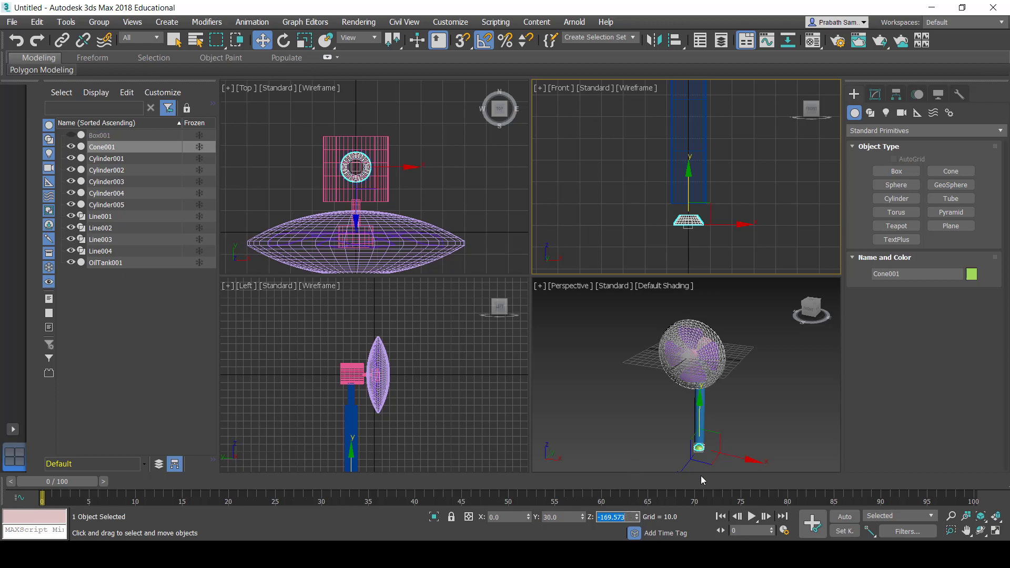
text(-170)
key(Tab)
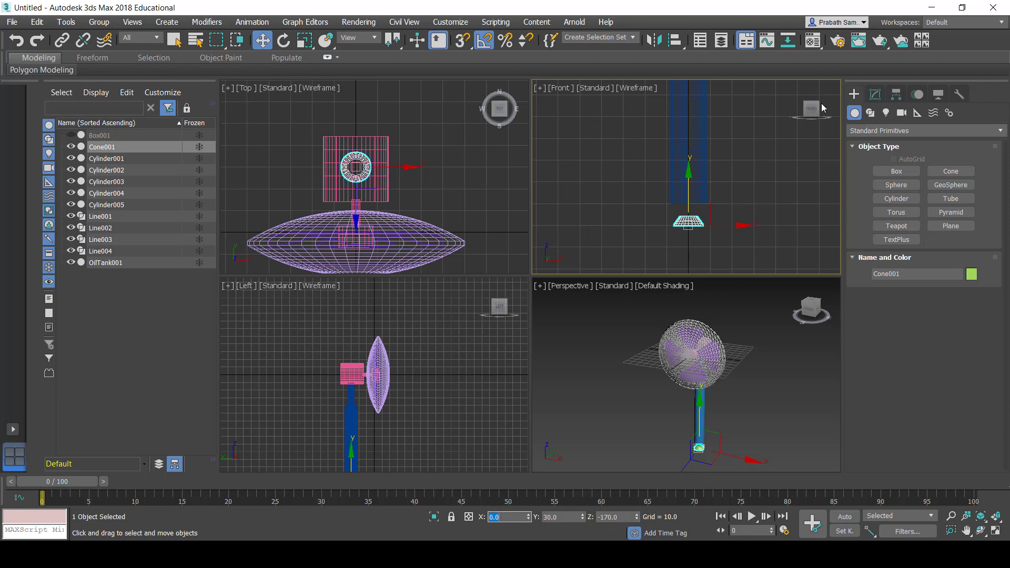
Step: Try 25 for the cone's Radius 1, set it to 35, and set Radius 2 to 15
click(875, 94)
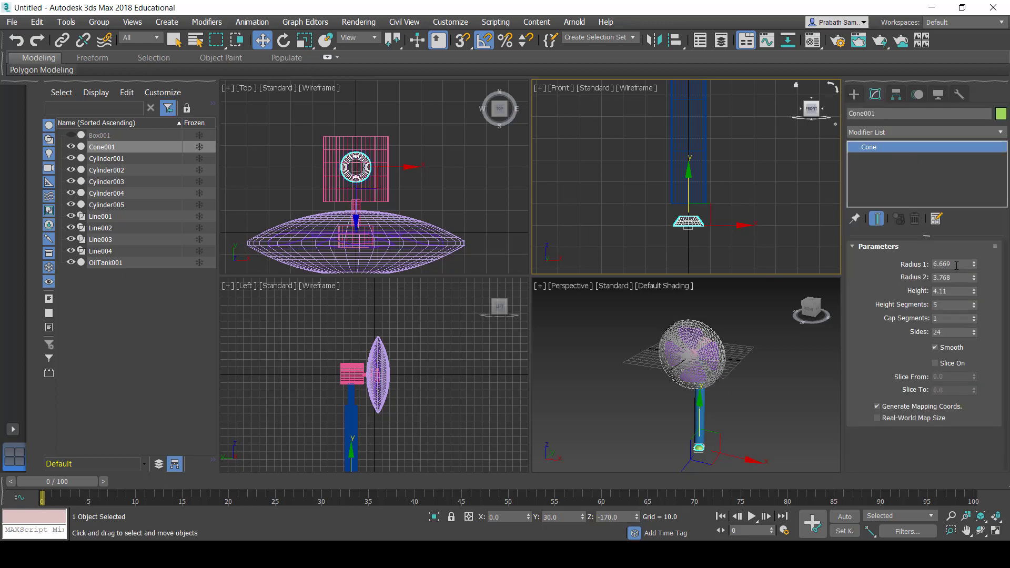
double_click(953, 264)
text(1)
key(BackSpace)
text(25)
key(Tab)
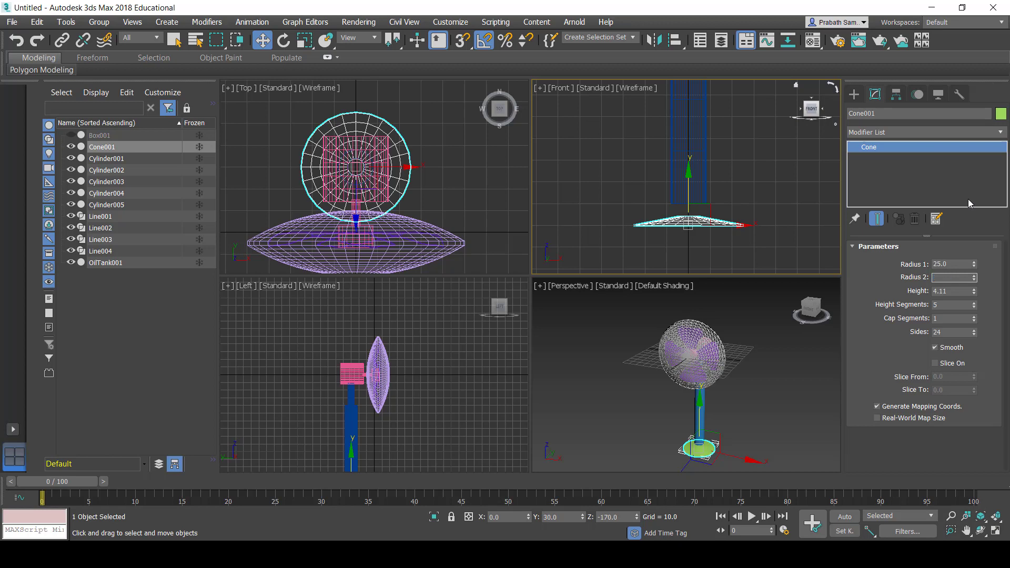
key(shift+Tab)
text(35)
key(Tab)
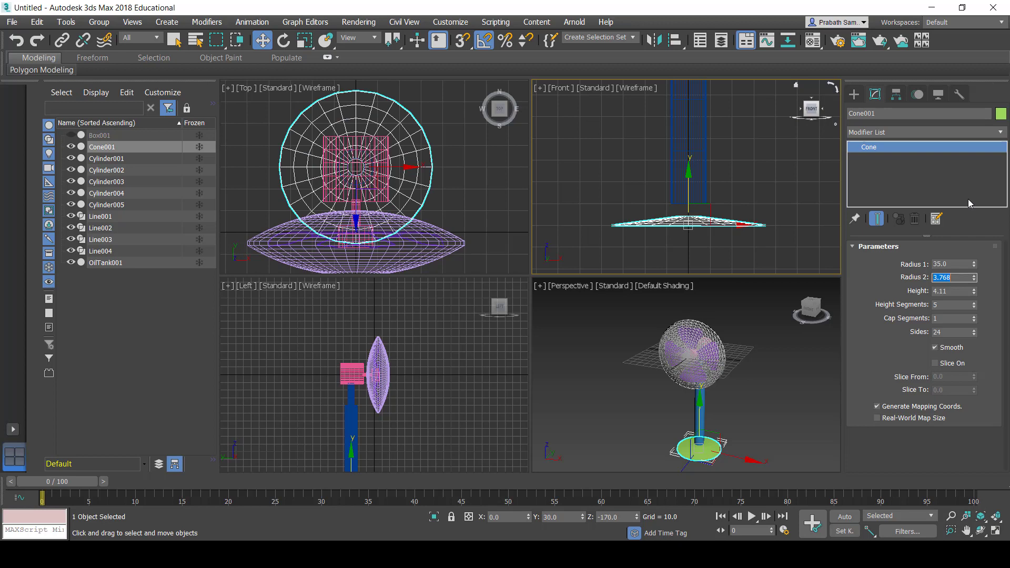
text(15)
key(Tab)
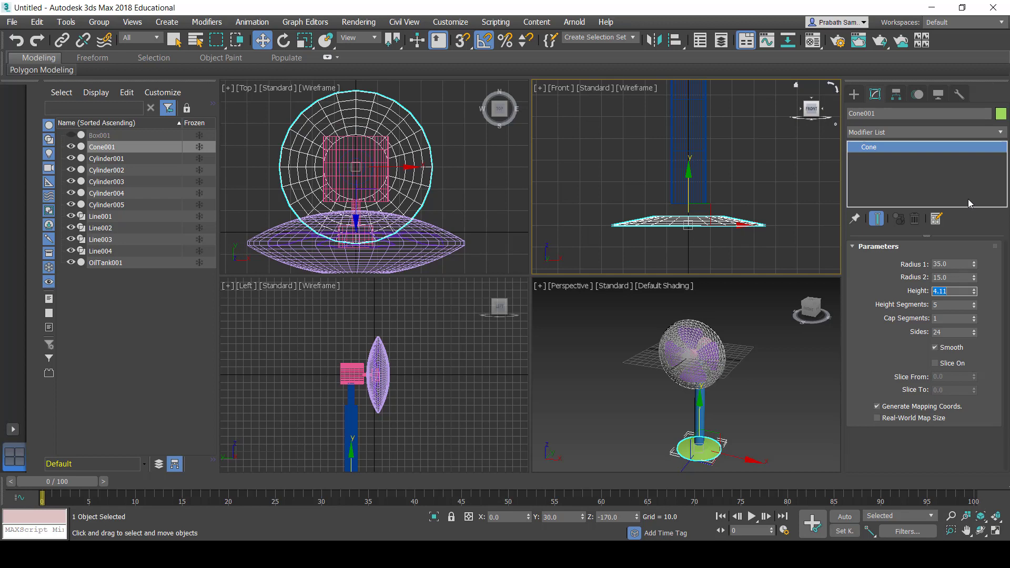
Step: Try a height of 15 on the cone base and set the height to 8
text(15)
key(Tab)
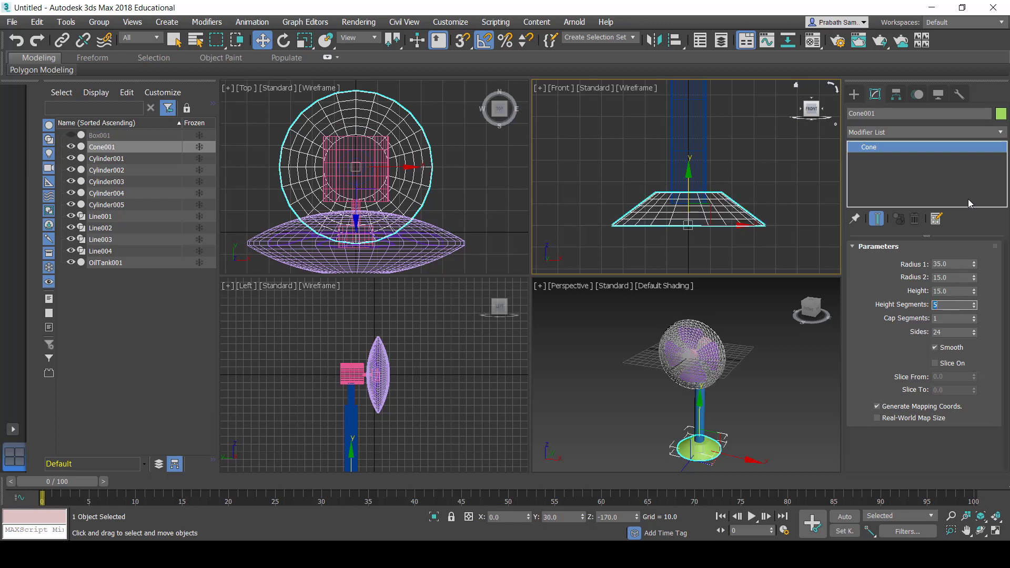
drag(952, 292, 910, 292)
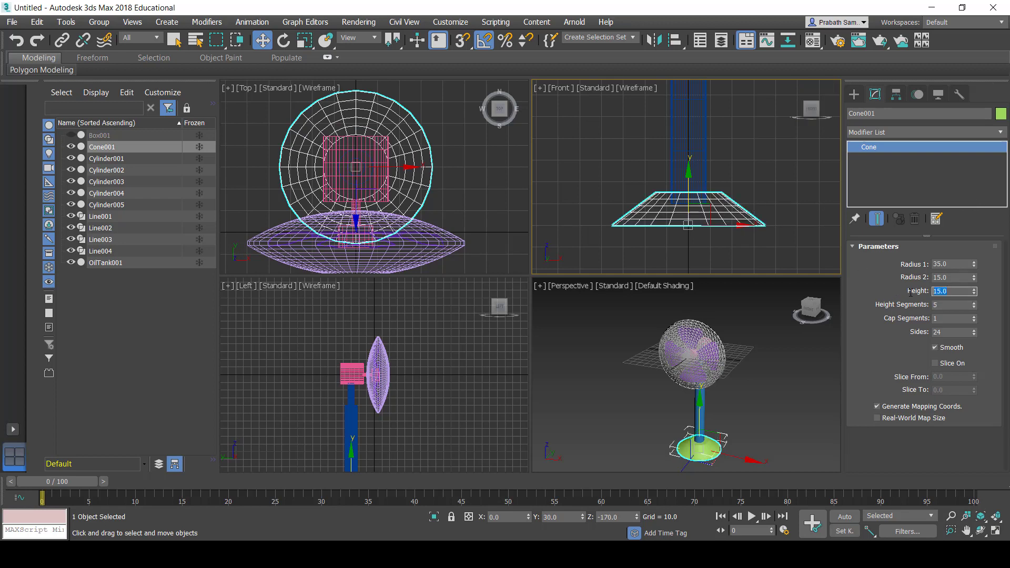
text(8)
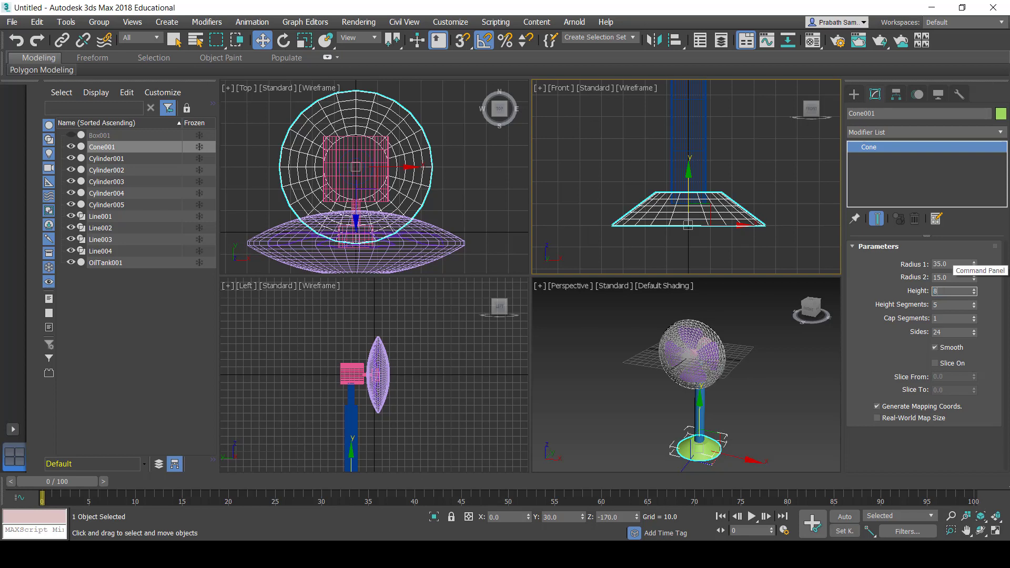
key(Return)
scroll(691, 208, up, 2)
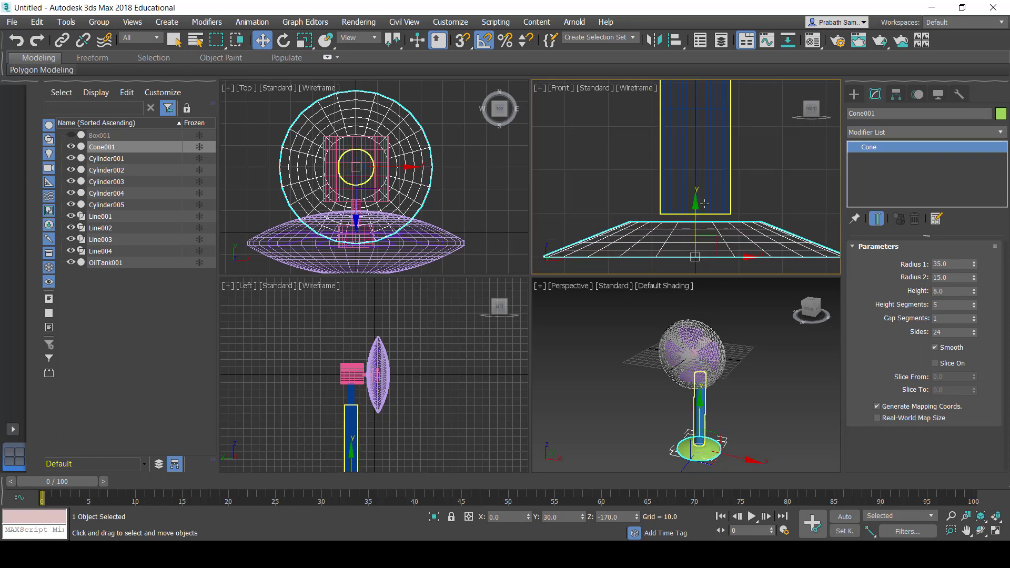
Step: Copy the lower stand cylinder down onto the cone base as an independent copy, with its upper end at about Z -159.8
click(701, 209)
scroll(701, 210, down, 6)
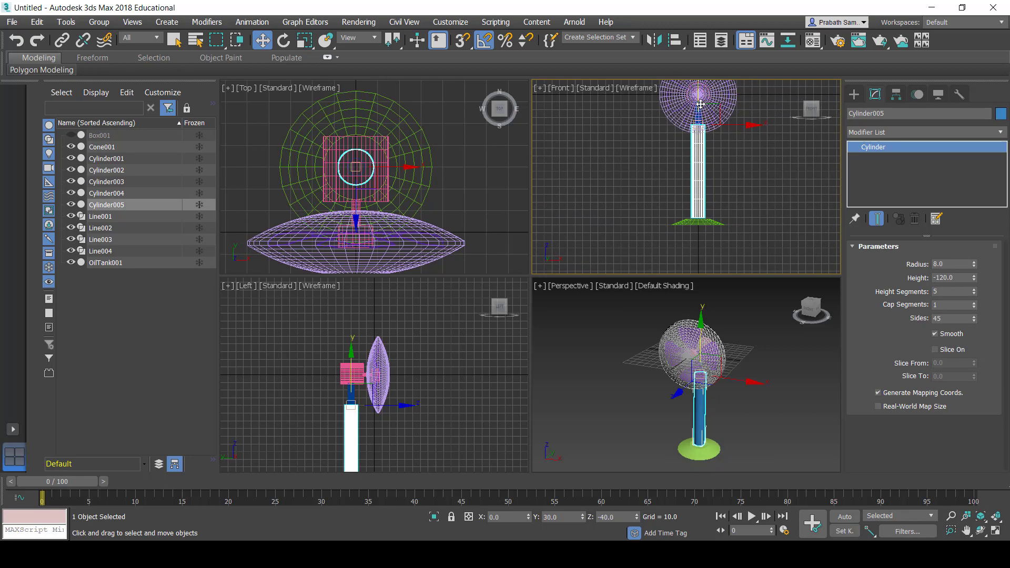
mouse_move(699, 103)
mouse_down()
mouse_move(699, 207)
mouse_move(698, 196)
mouse_up()
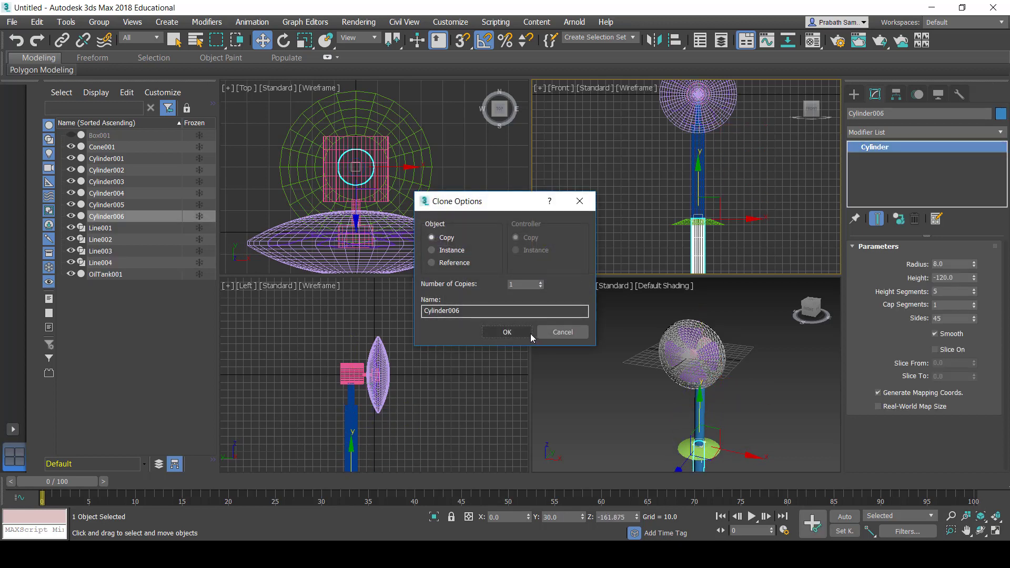
click(530, 335)
scroll(686, 198, up, 5)
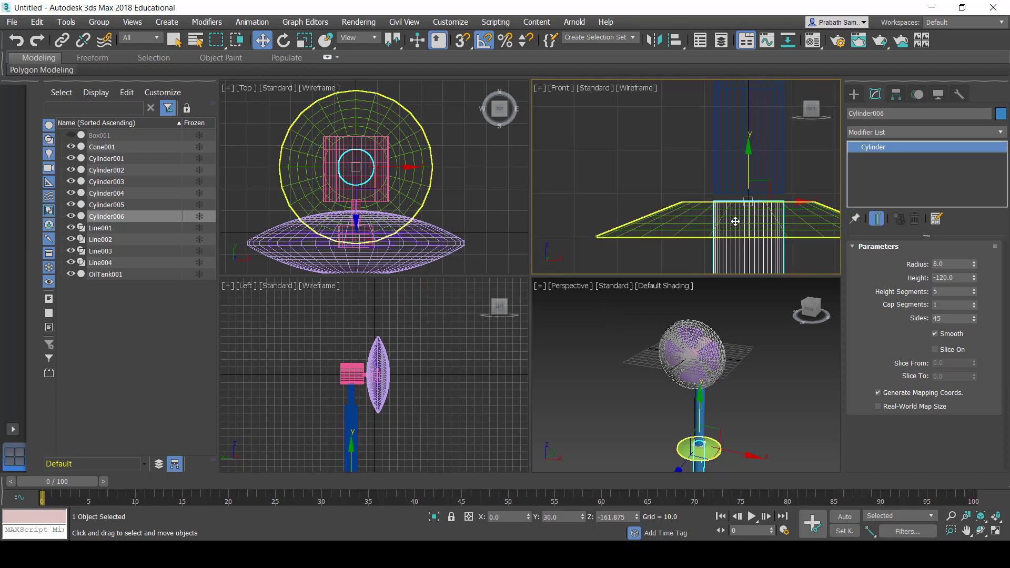
drag(749, 179, 750, 170)
Step: Set the copied cylinder's radius to 10, try a height of -5, and set the height to -2
click(962, 263)
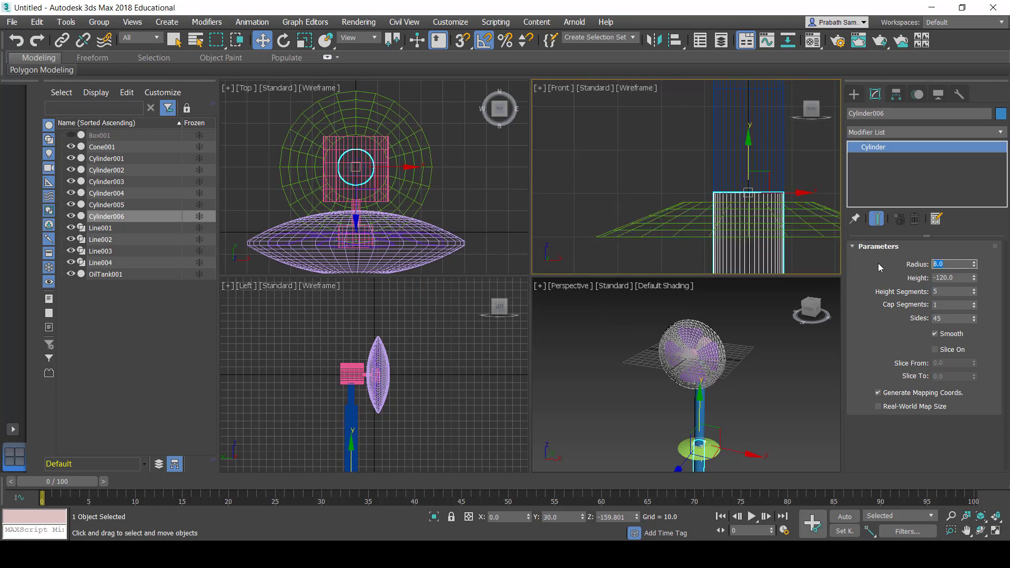
key(Return)
key(Tab)
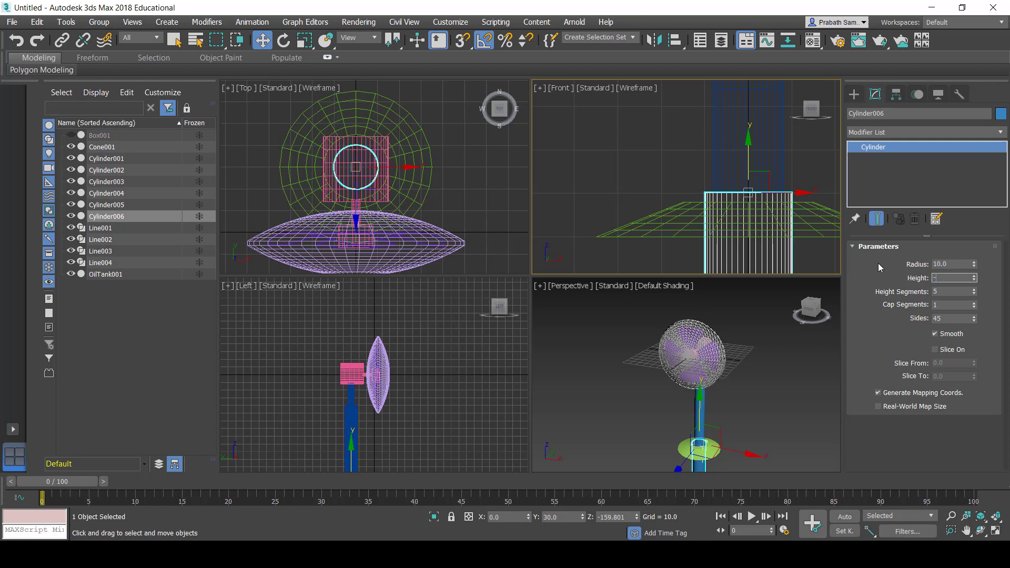
text(-5)
key(Tab)
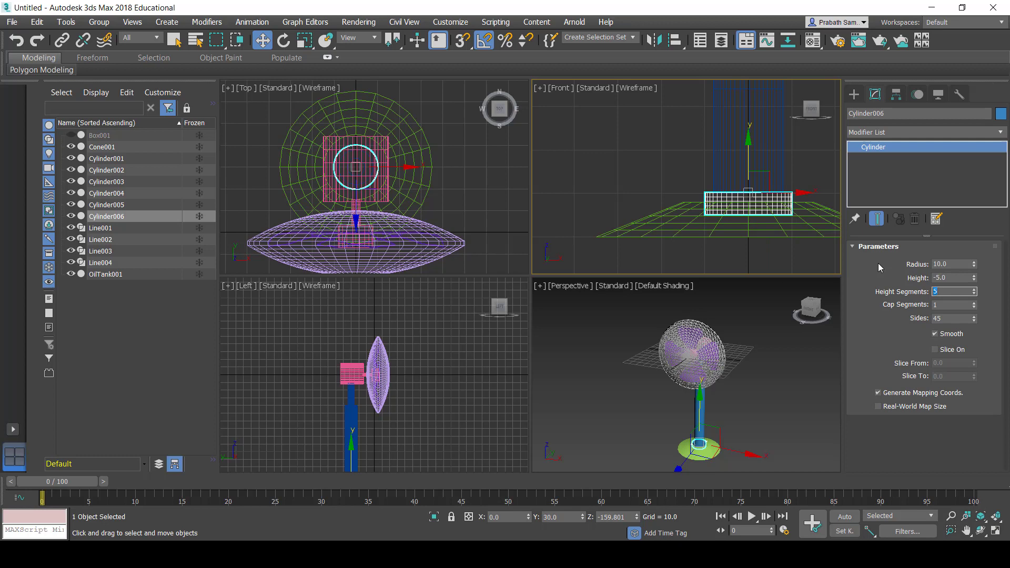
key(shift+Tab)
key(Tab)
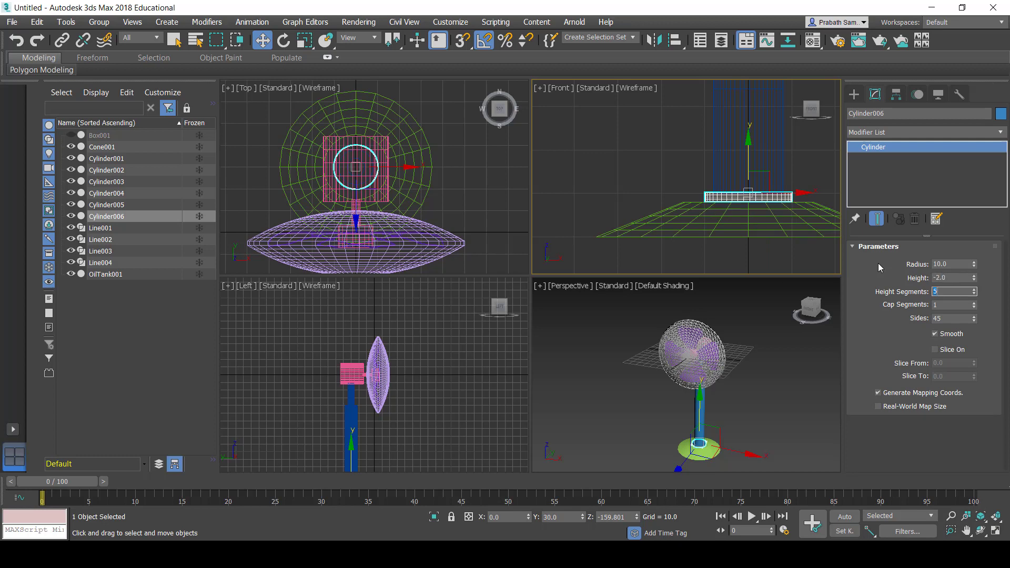
scroll(716, 196, up, 3)
middle_drag(716, 197, 596, 206)
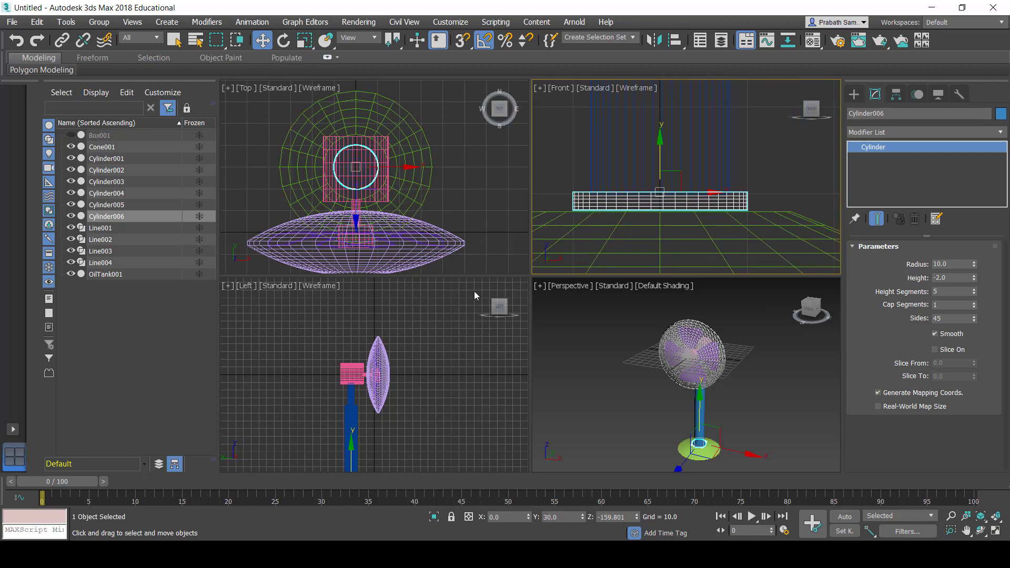
Step: Select all the visible fan parts and raise them together along Z until the cone base sits just above the ground grid
scroll(343, 161, down, 5)
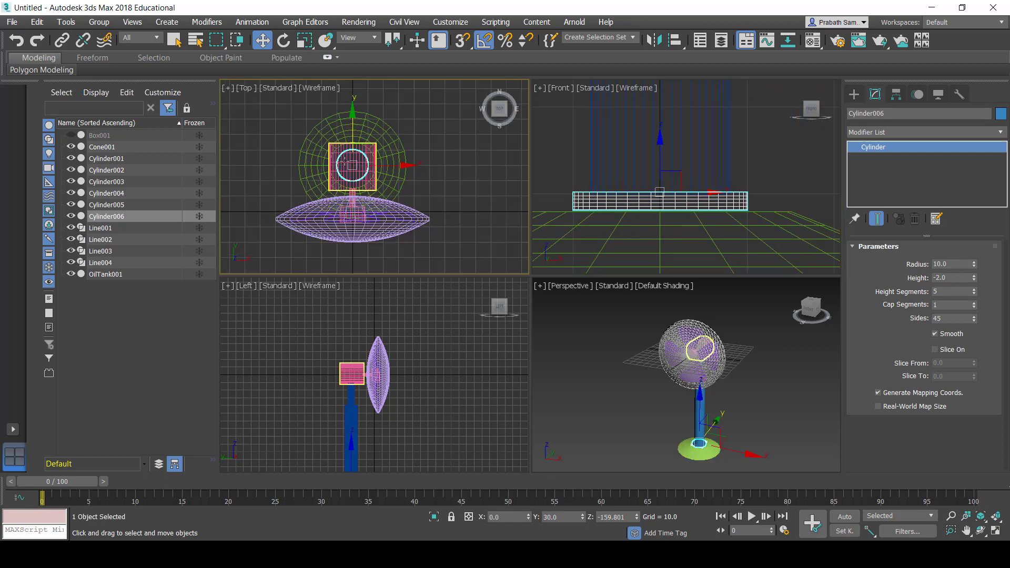
scroll(642, 355, up, 6)
scroll(642, 355, down, 6)
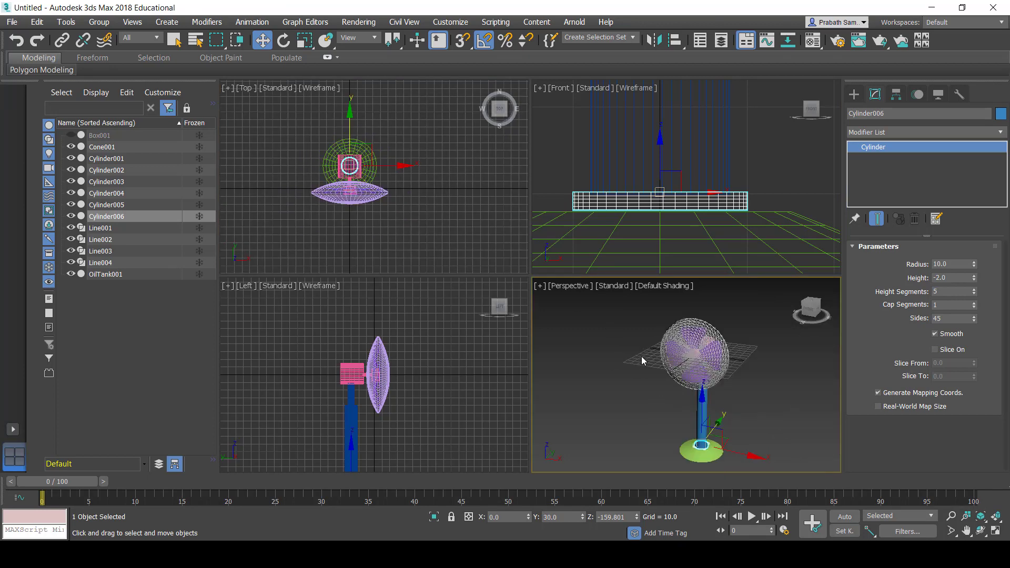
key(ctrl+a)
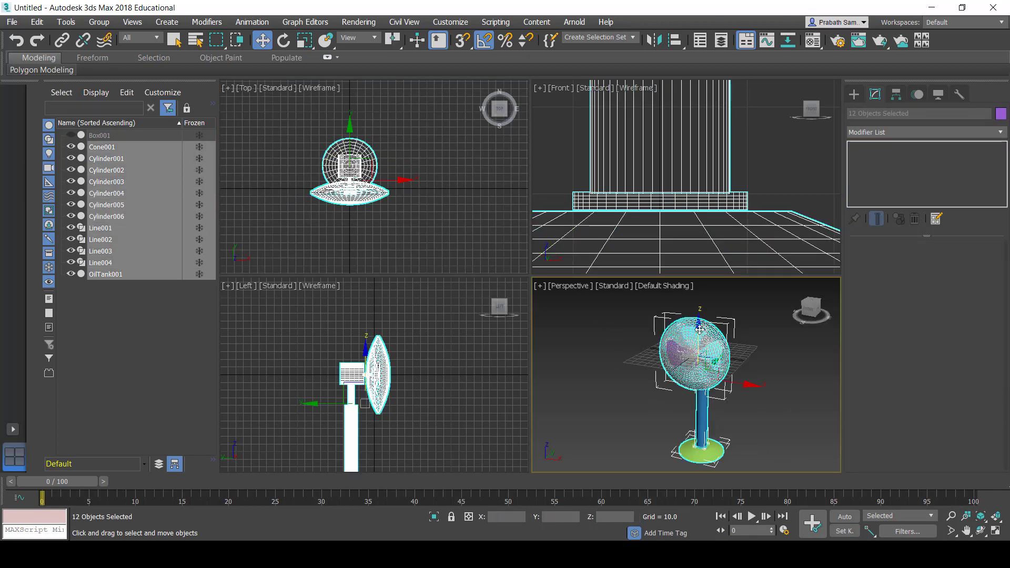
drag(700, 329, 690, 203)
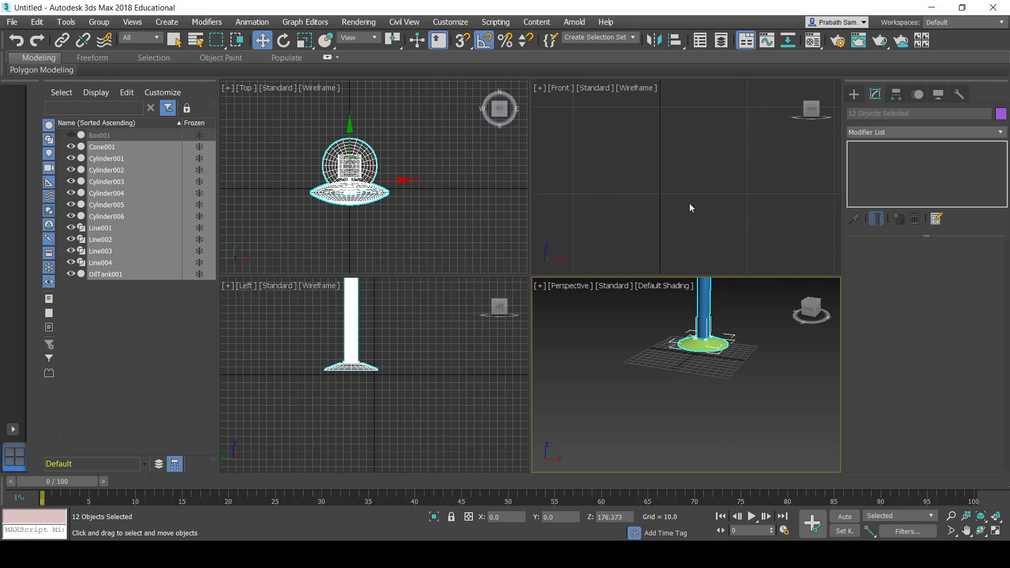
scroll(677, 216, down, 5)
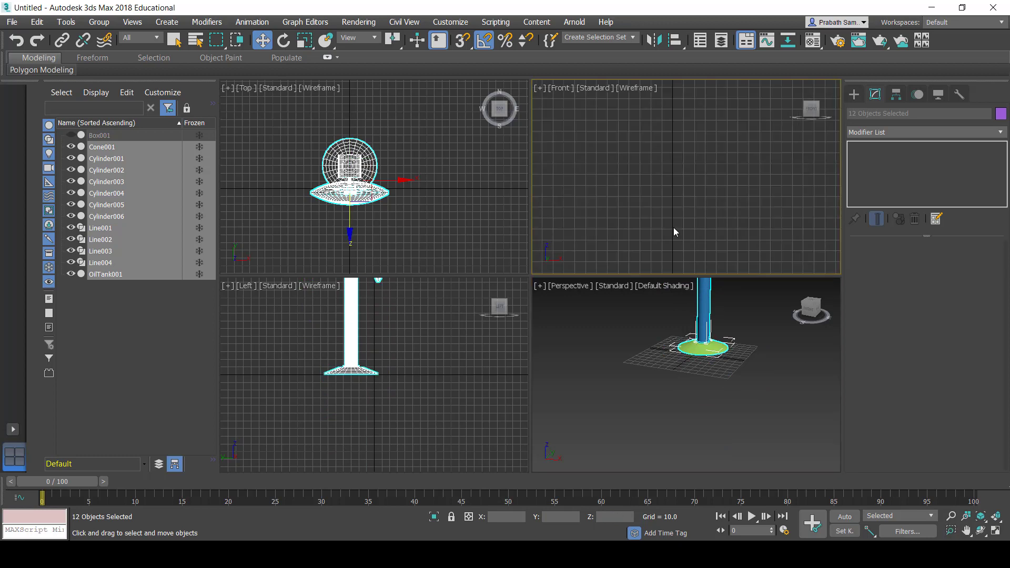
scroll(673, 227, down, 4)
middle_drag(673, 204, 638, 272)
scroll(639, 237, up, 6)
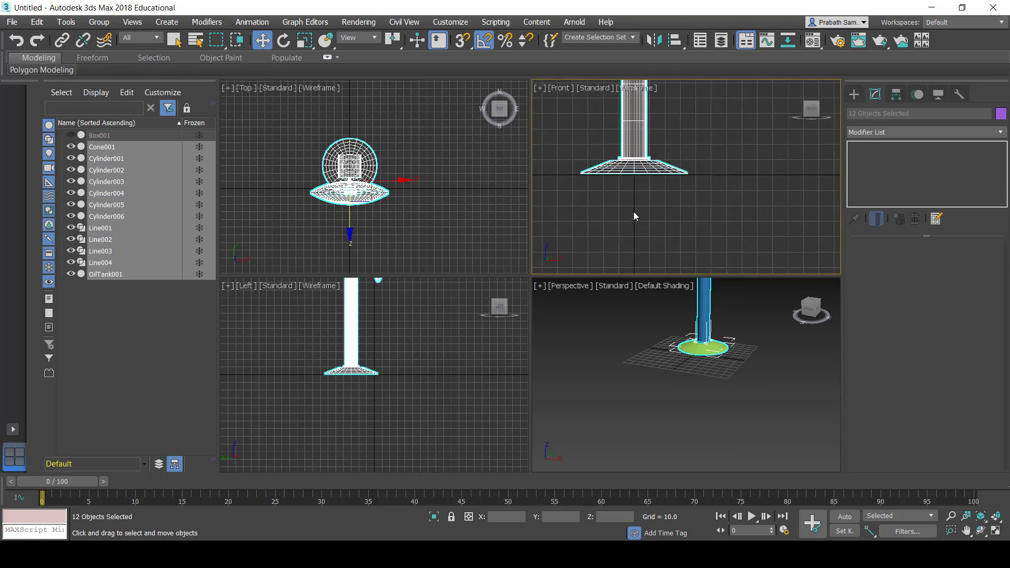
scroll(633, 219, up, 6)
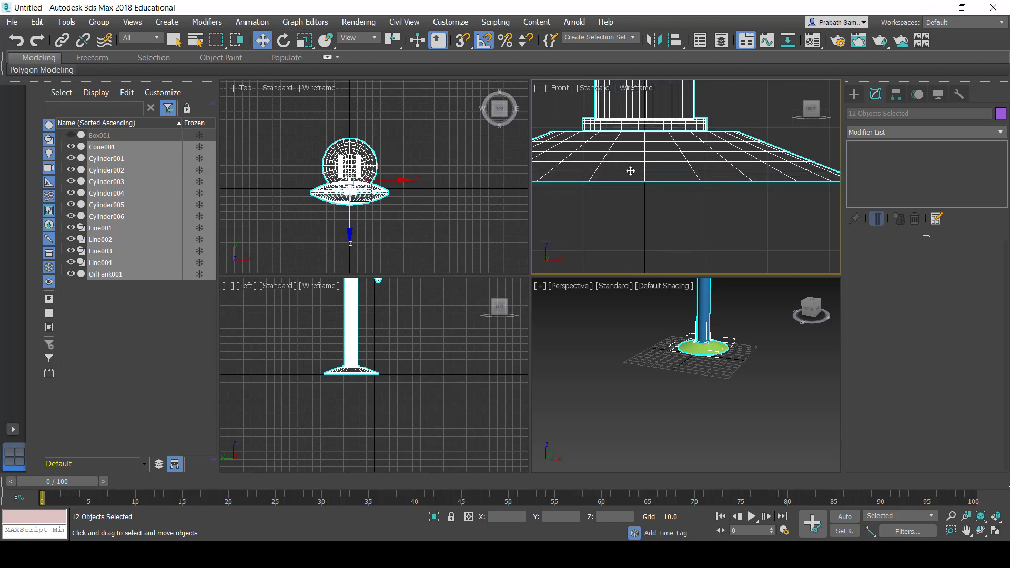
Step: Create a rectangular floor plane about 383 long and 574 wide around the fan in the Top view
click(854, 95)
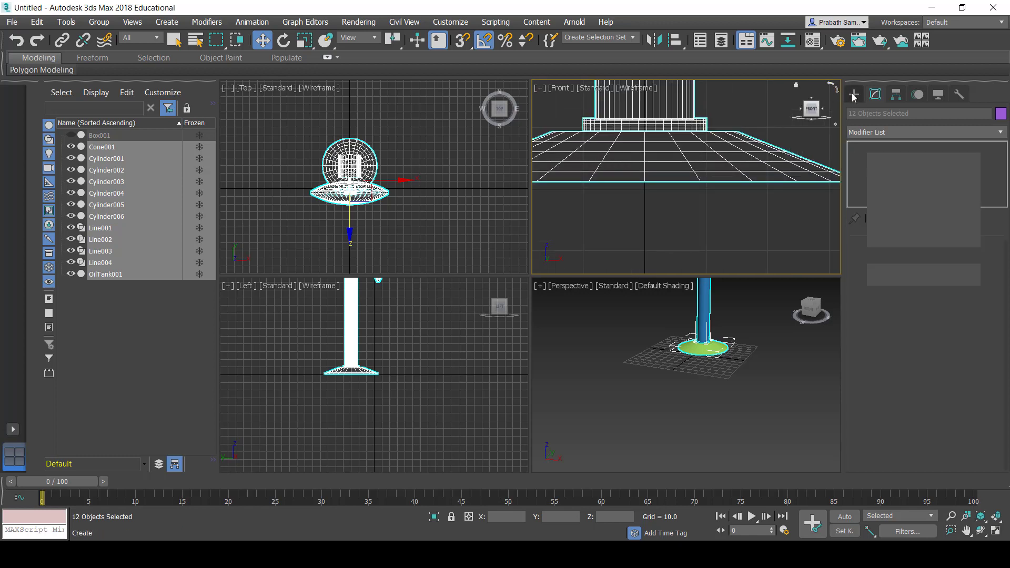
click(950, 227)
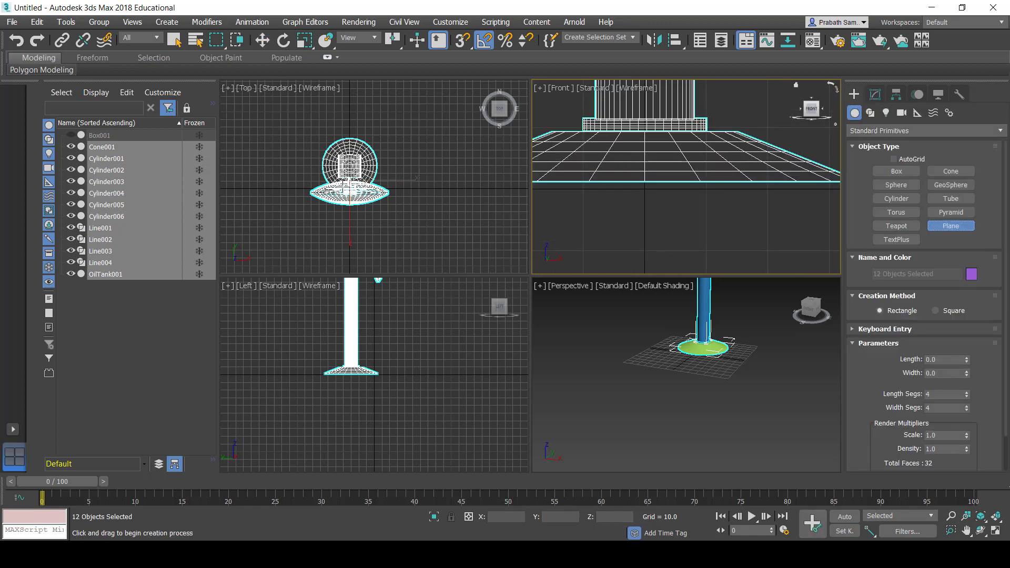
scroll(294, 140, down, 5)
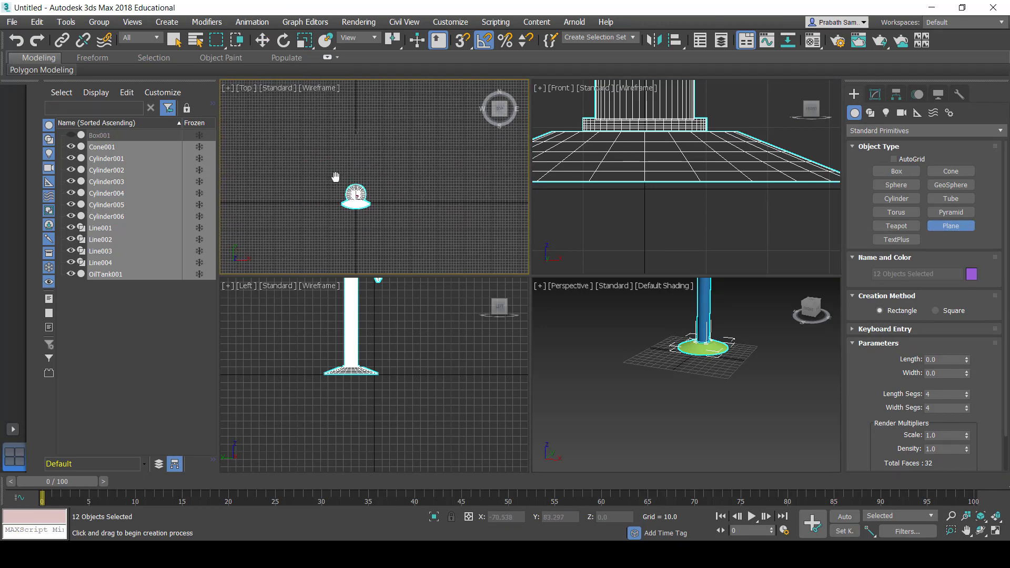
drag(259, 113, 416, 217)
scroll(722, 379, down, 2)
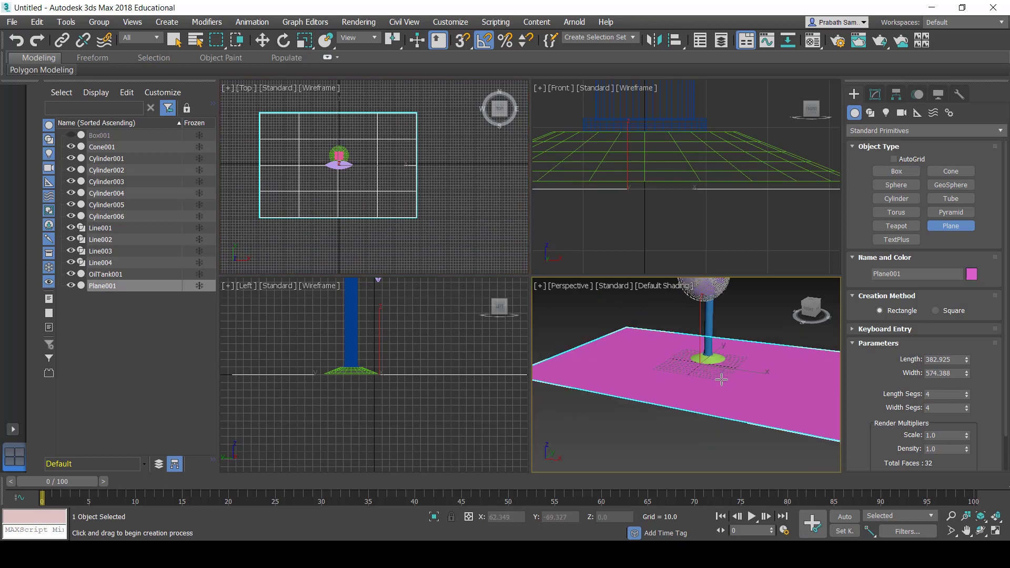
Step: Maximise the Perspective view, leave plane creation, and deselect everything to examine the fan on its floor from an angle
key(alt+w)
alt+middle_drag(697, 339, 671, 314)
right_click(677, 248)
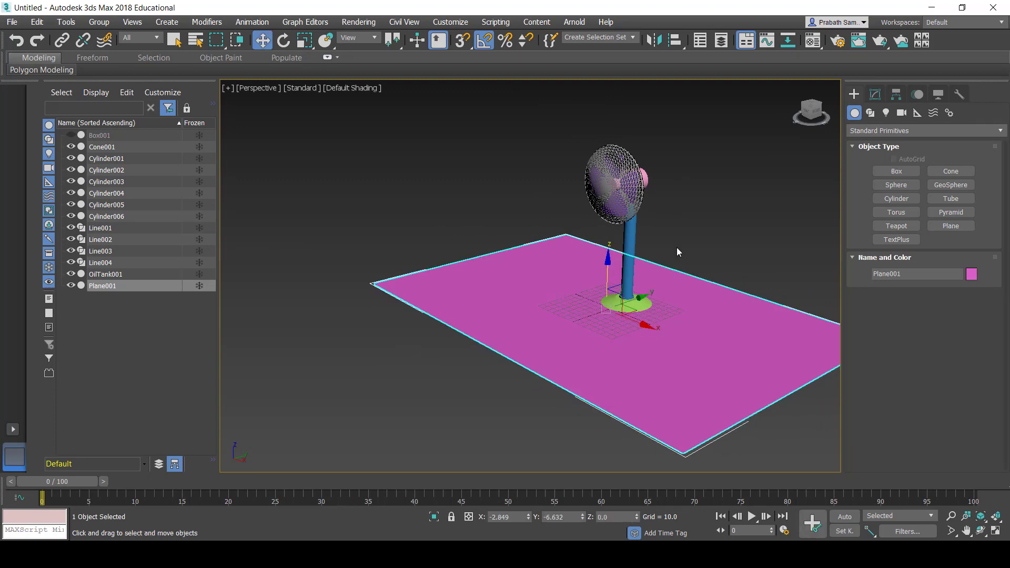
click(677, 247)
middle_drag(677, 247, 711, 269)
scroll(673, 246, up, 4)
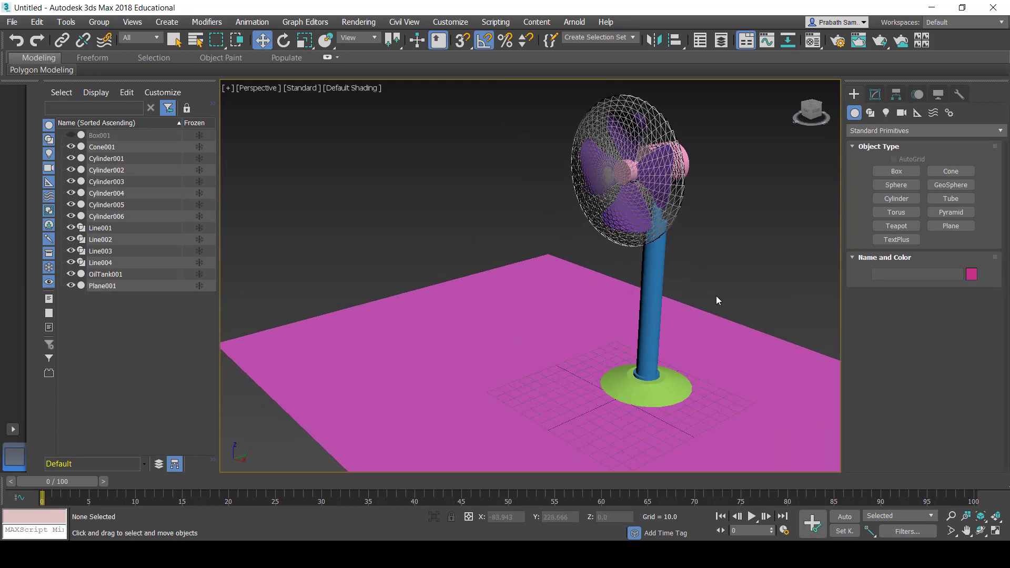